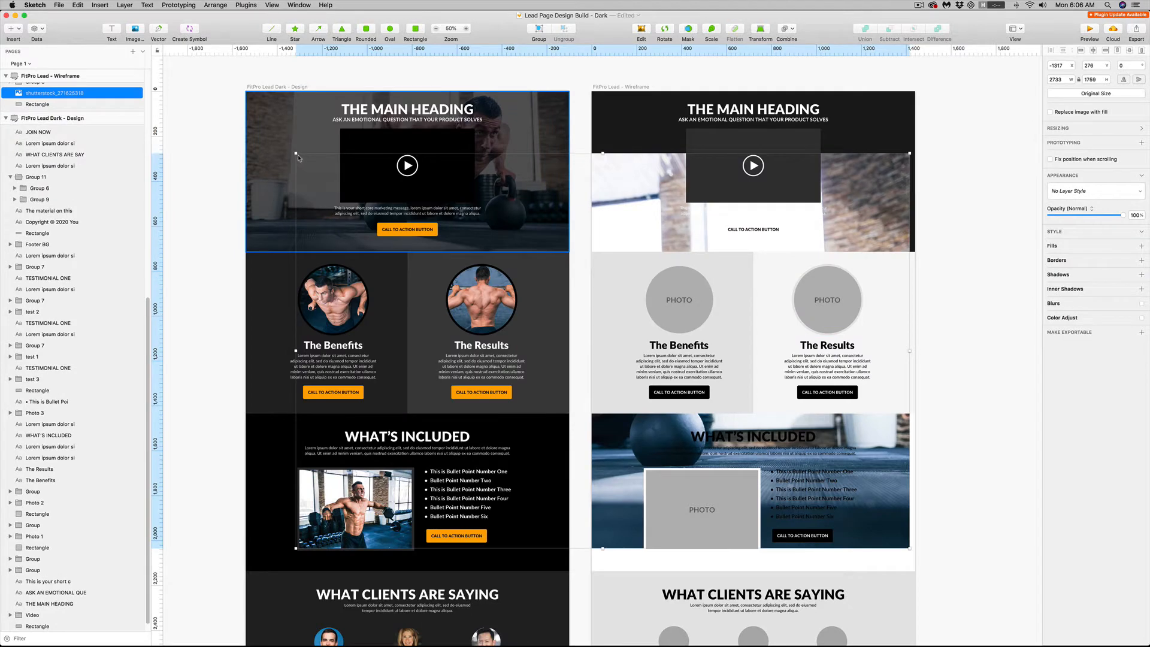
Scale the gym photo to 1733 × 1115 in the wireframe's hero section, flip it horizontally and position it at -17, -202
left_click_drag(299, 157, 636, 237)
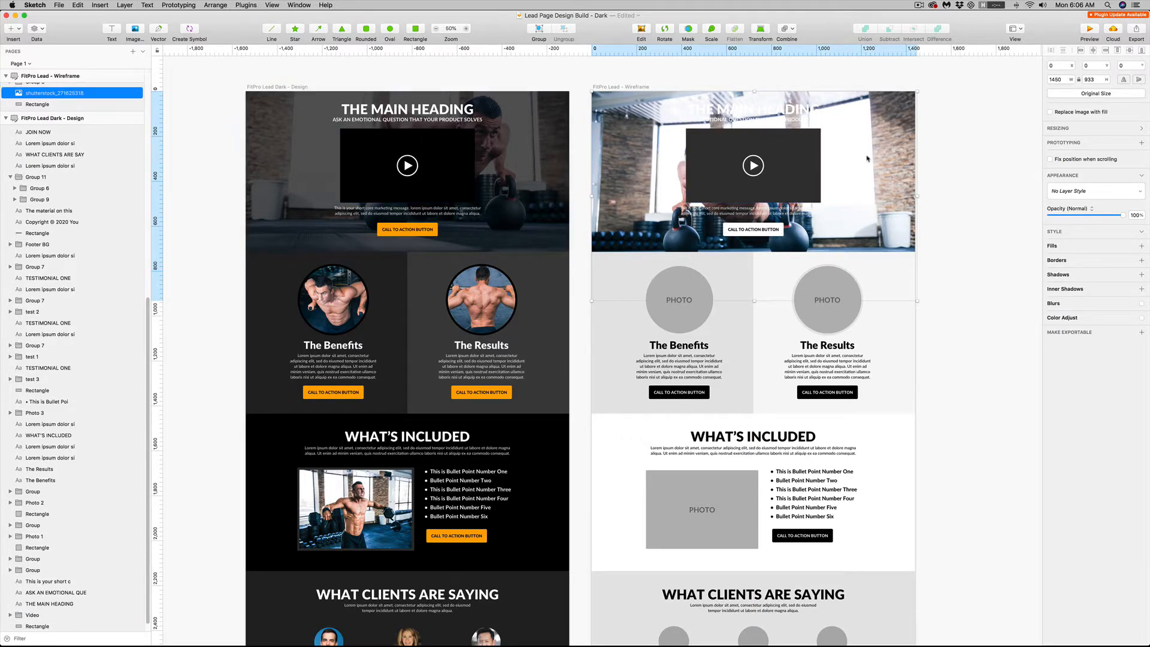
left_click(1123, 80)
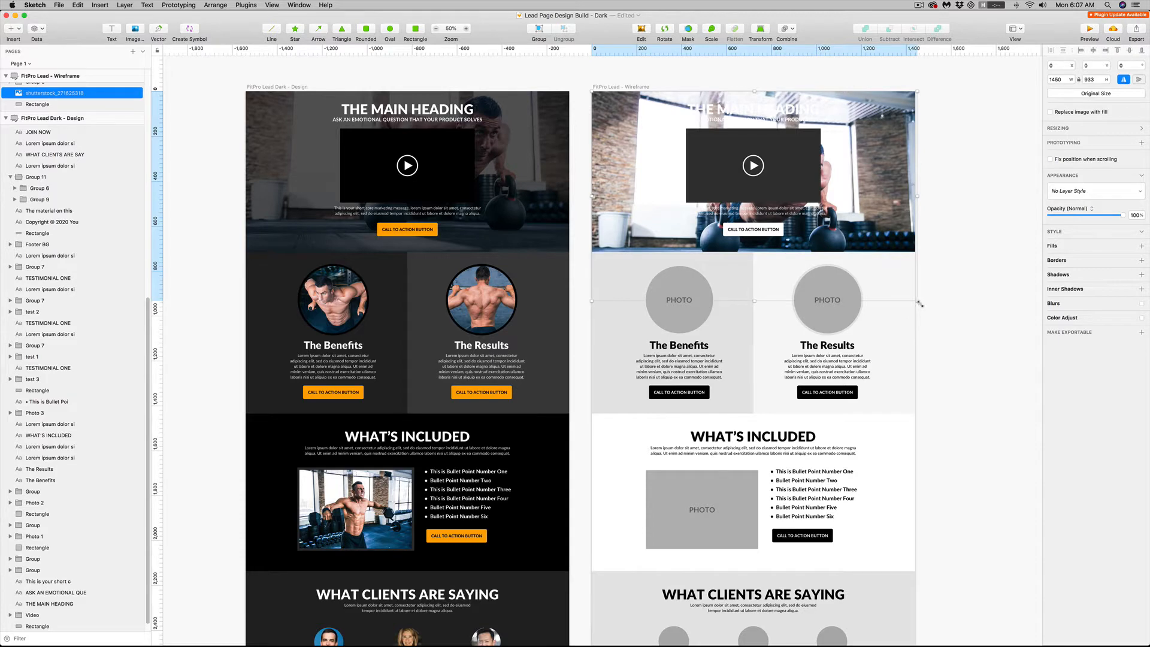
left_click_drag(917, 300, 979, 355)
left_click_drag(882, 210, 879, 167)
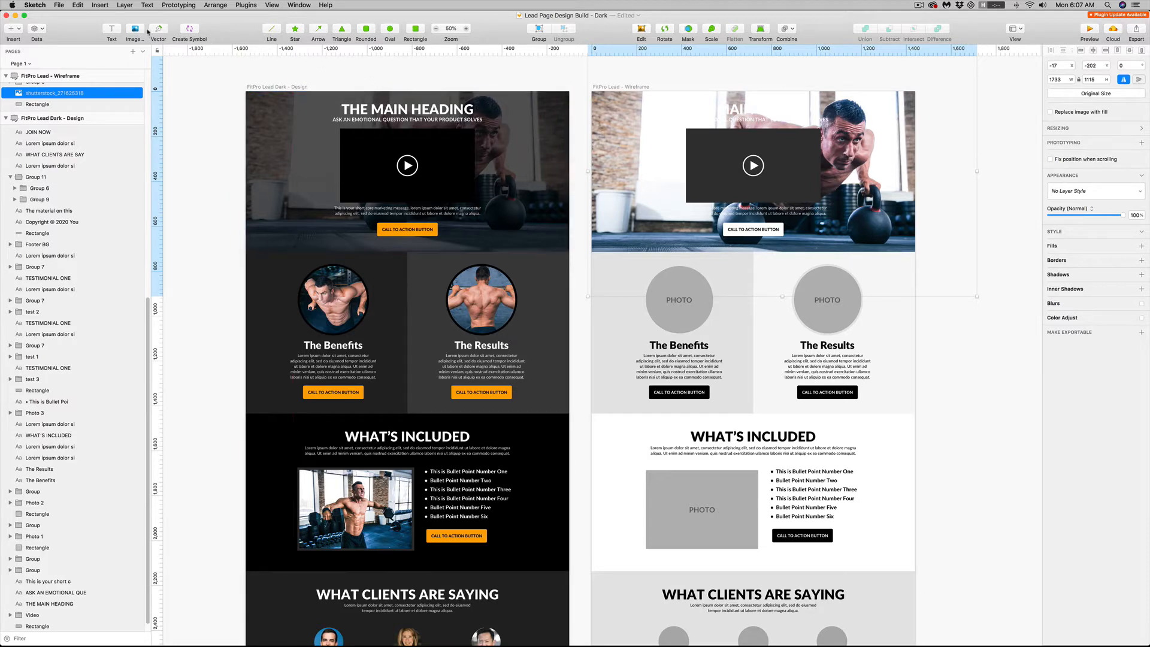
Cover the wireframe's hero photo with a borderless 1440 × 715 rectangle filled black (000000) at about 75% opacity
left_click(419, 35)
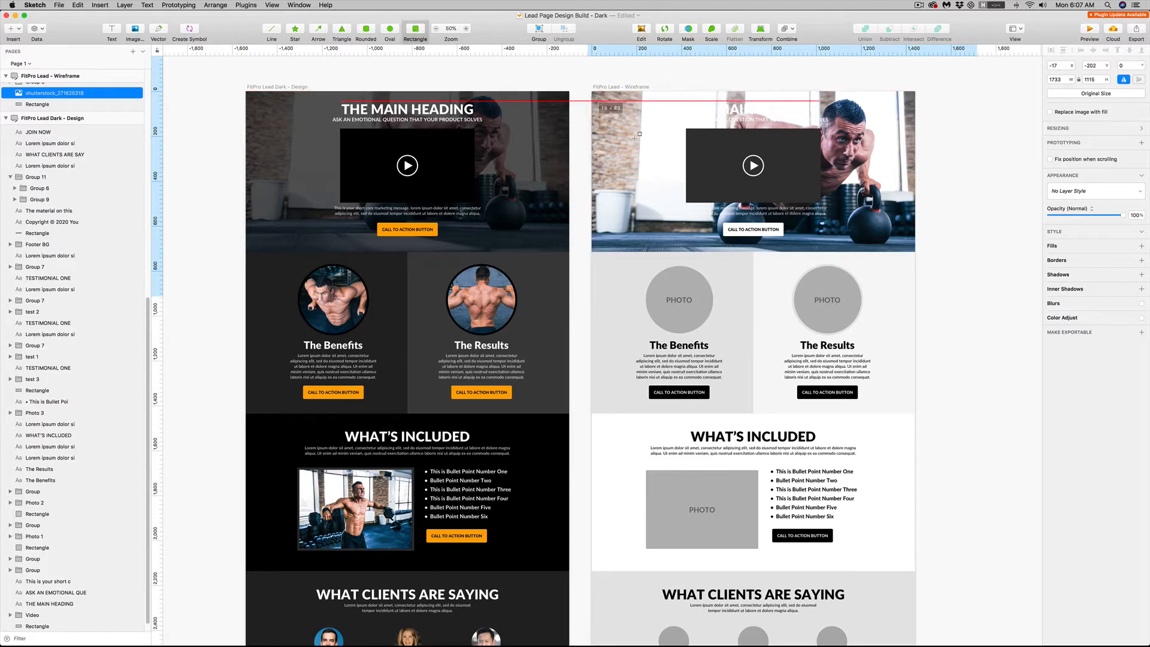
left_click_drag(592, 91, 915, 252)
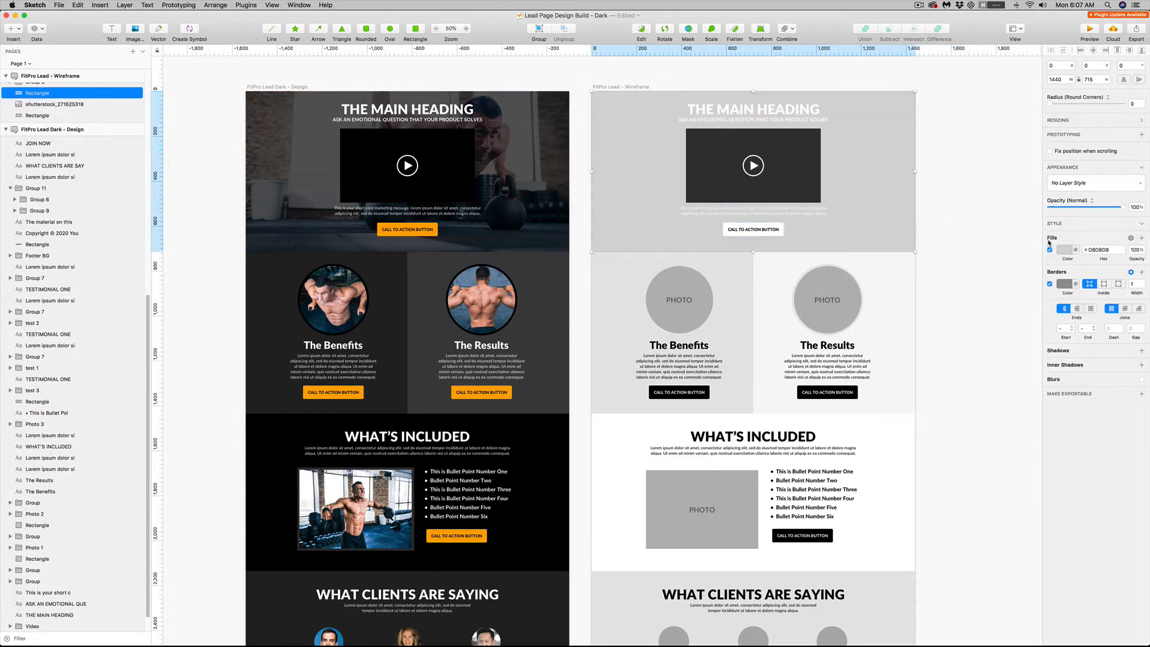
left_click(1049, 284)
left_click(1064, 249)
left_click_drag(1080, 305, 1042, 373)
left_click(932, 219)
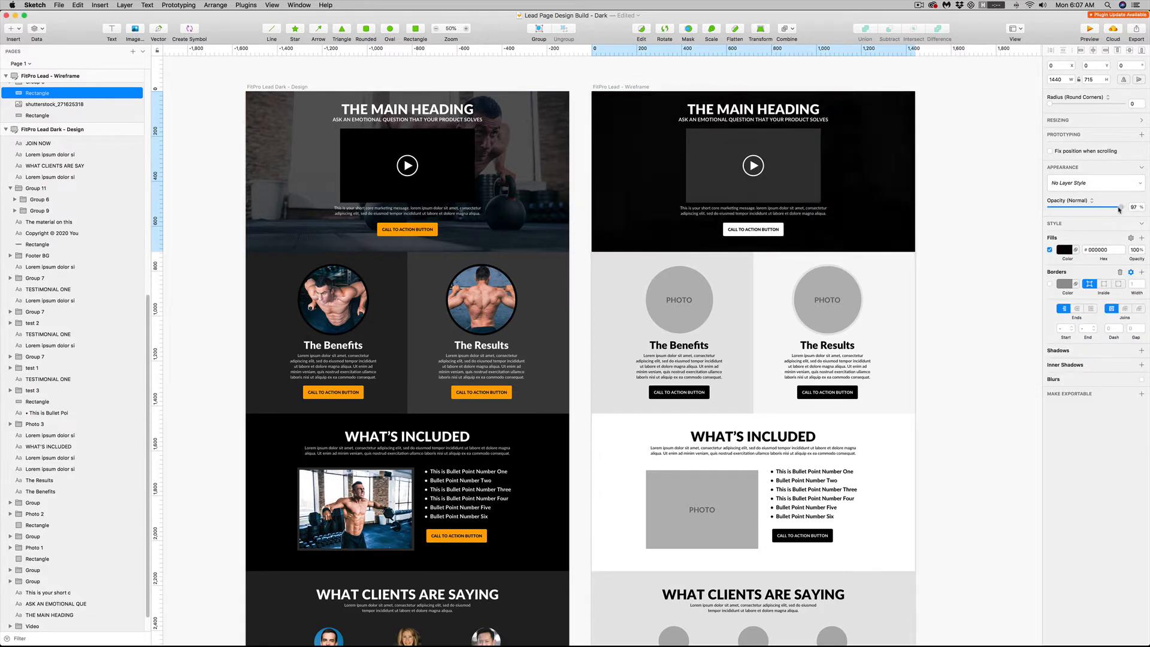
left_click_drag(1122, 208, 1106, 210)
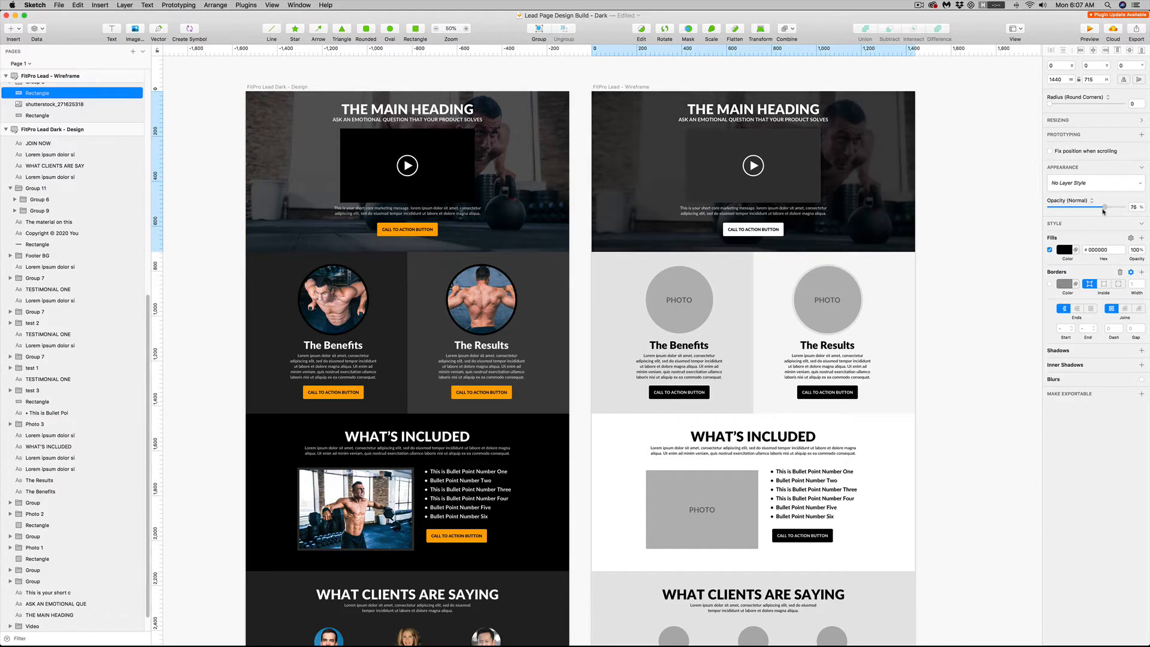
left_click(956, 206)
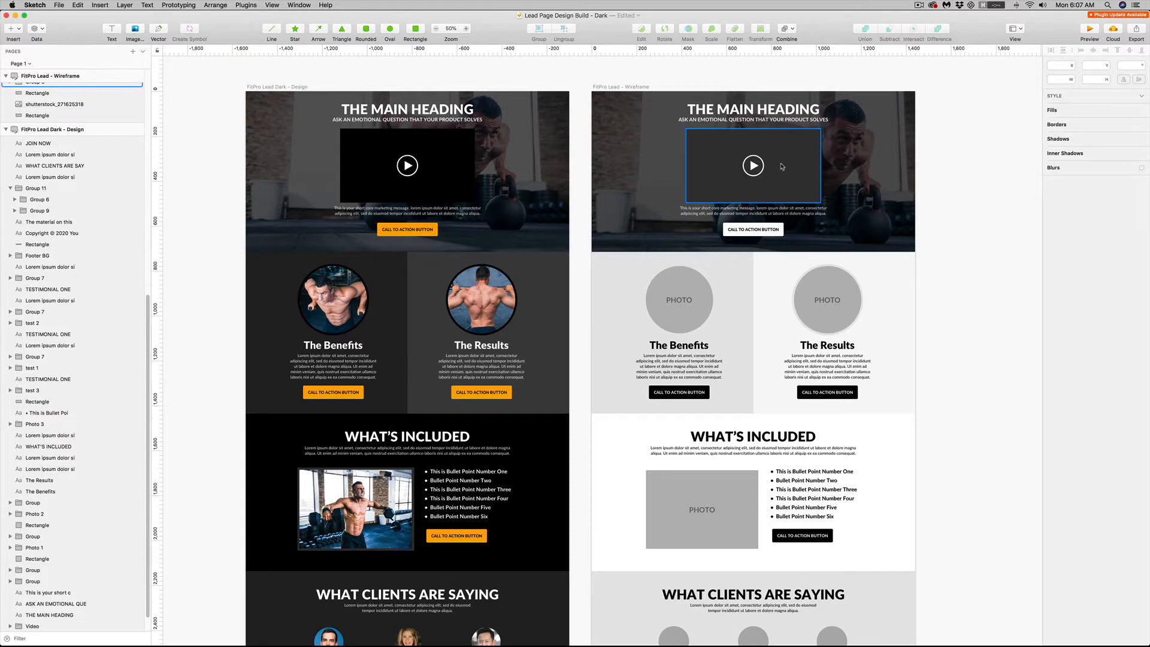
Fill the rectangle behind the play symbol in the wireframe's hero video group with black
left_click(749, 146)
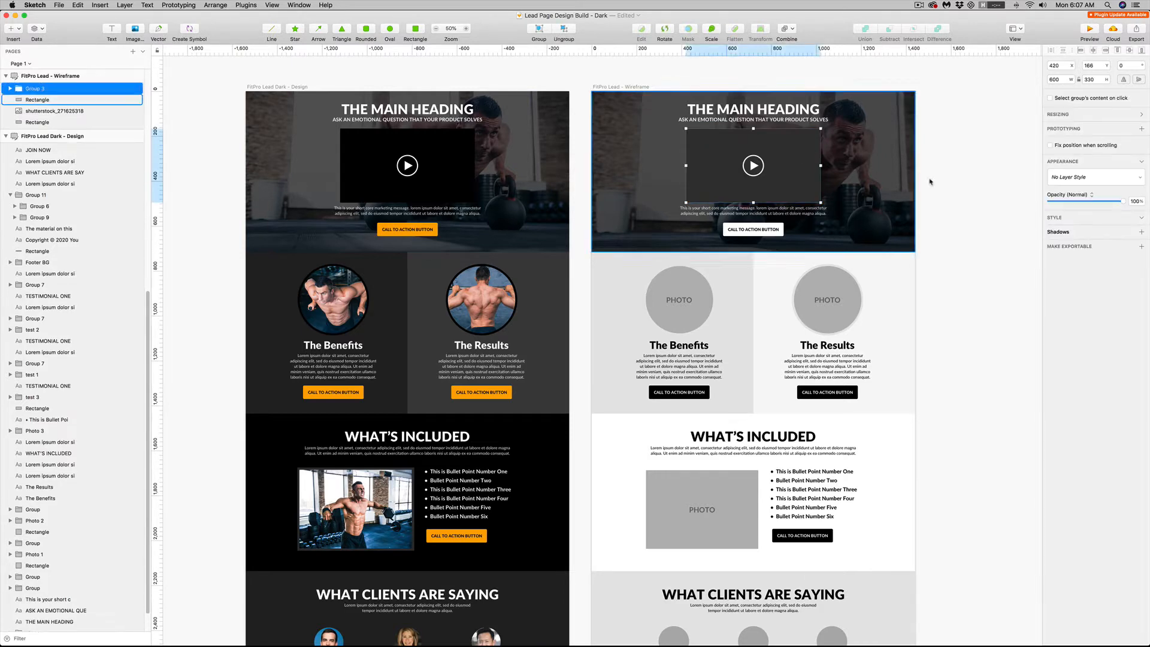
double_click(819, 155)
left_click(1063, 252)
left_click_drag(1072, 299, 1048, 362)
left_click(961, 216)
left_click(796, 209)
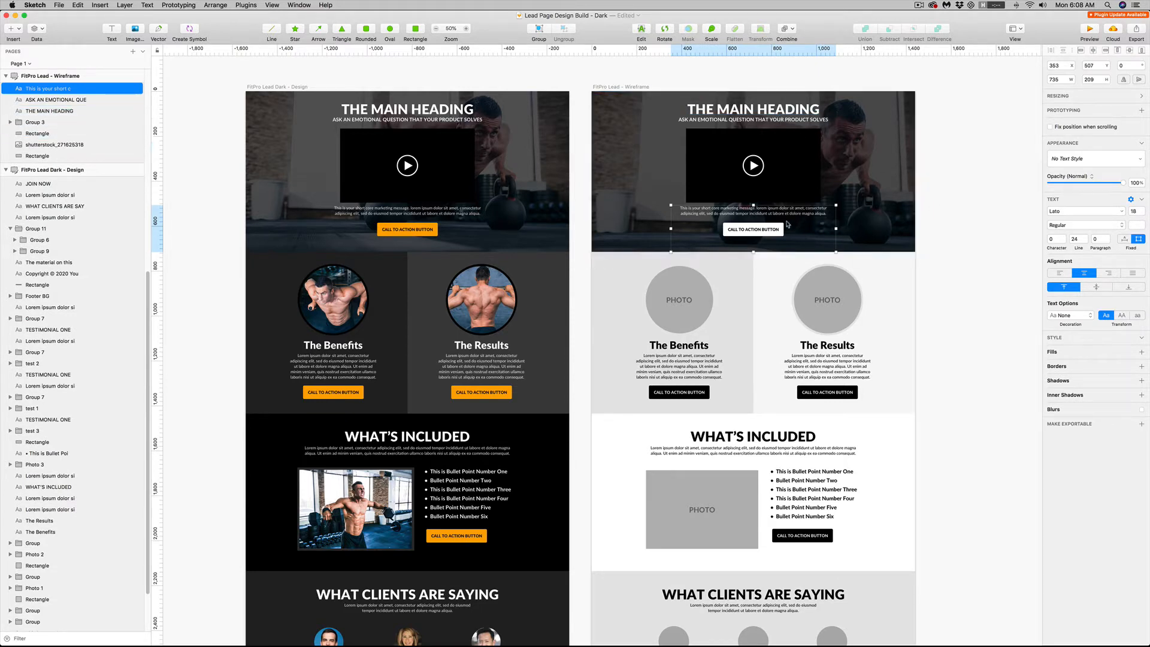
left_click(945, 225)
Fill the wireframe's hero call-to-action button with the orange FFAC00 sampled from the dark design's button
left_click(755, 229)
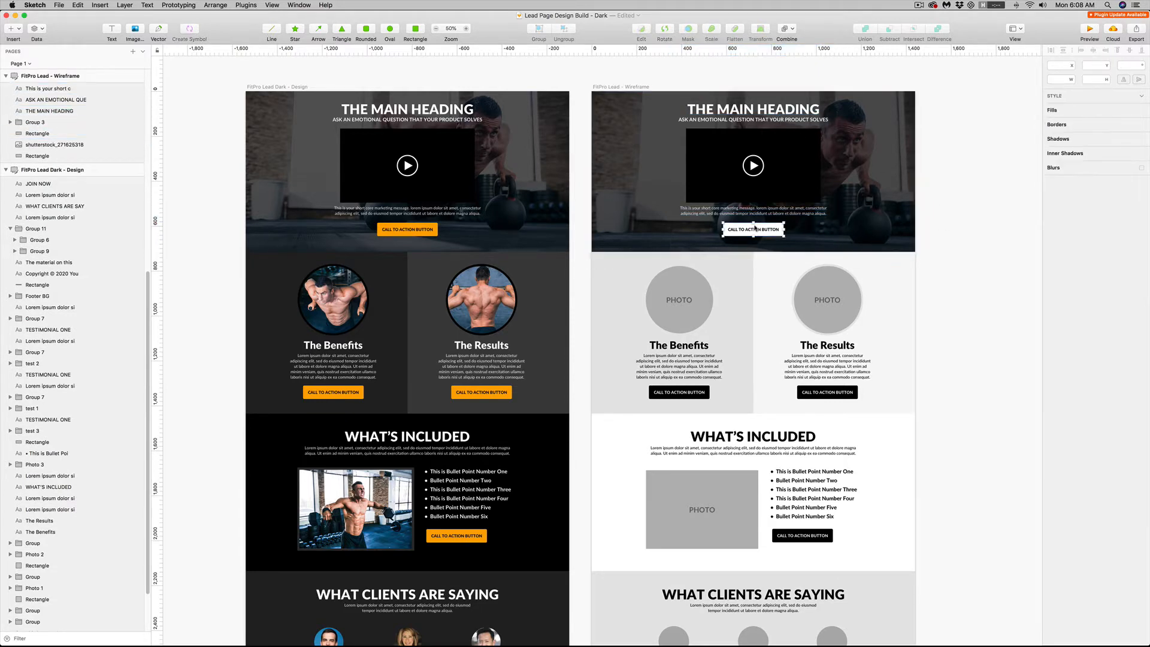
double_click(754, 229)
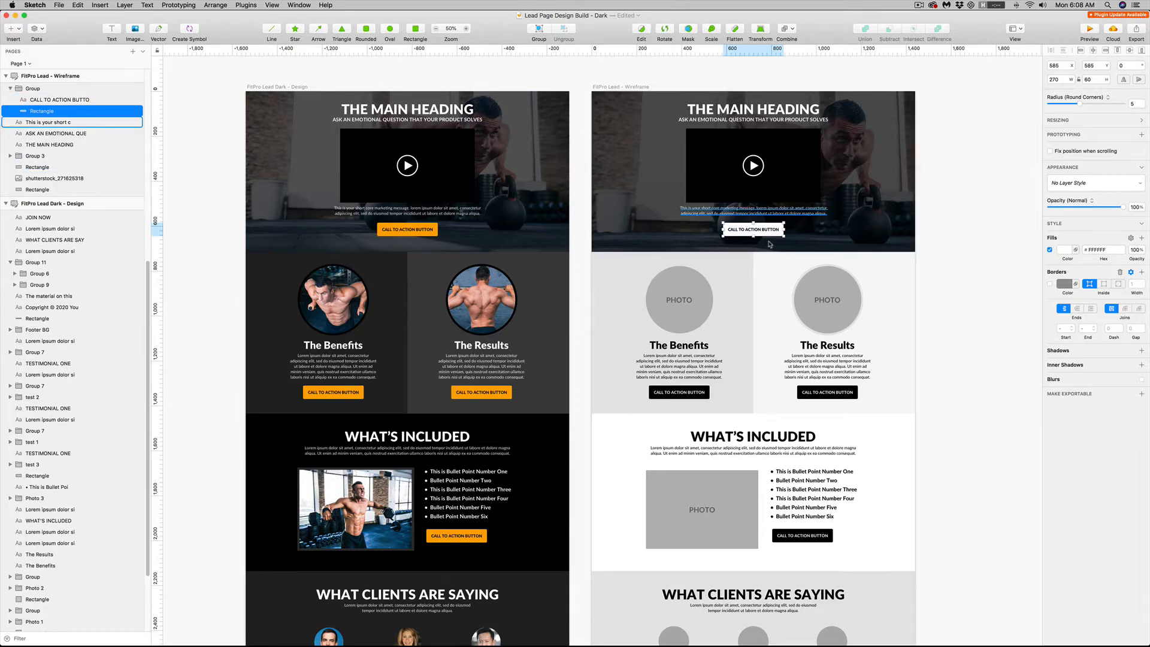
left_click(1066, 251)
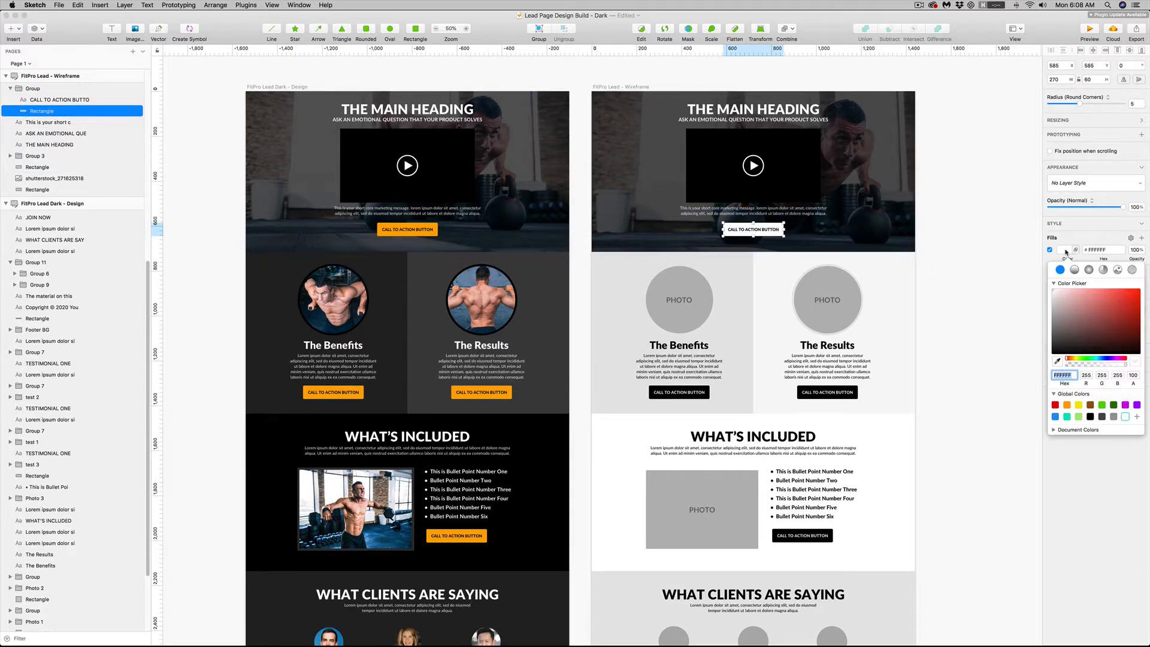
left_click(1057, 363)
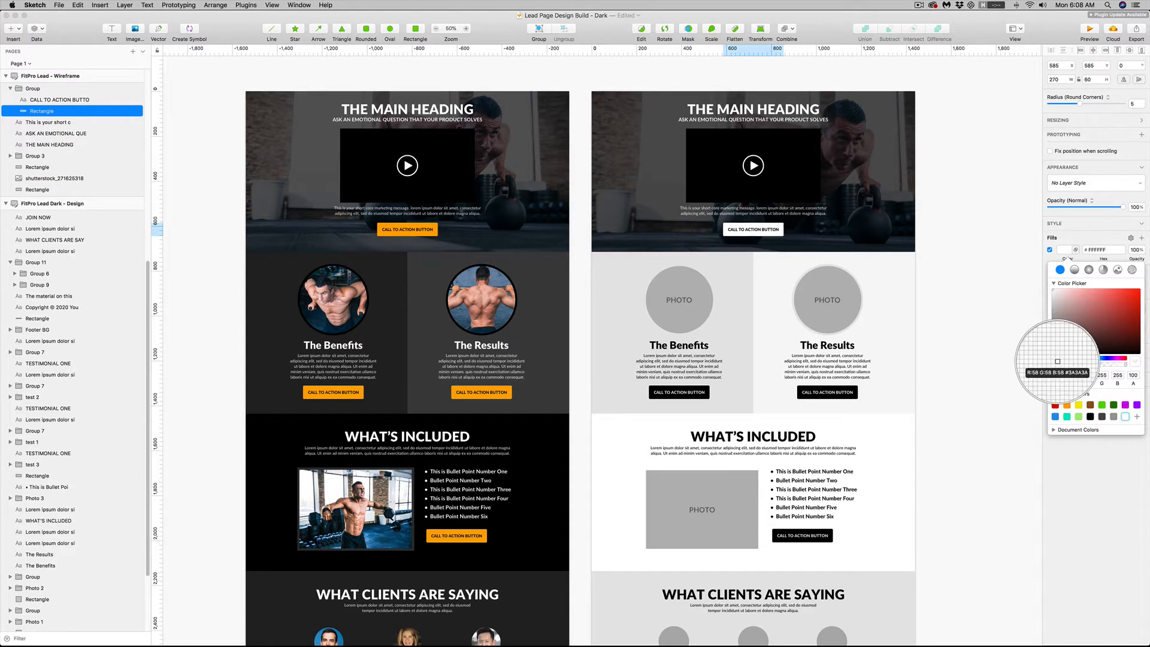
left_click(427, 224)
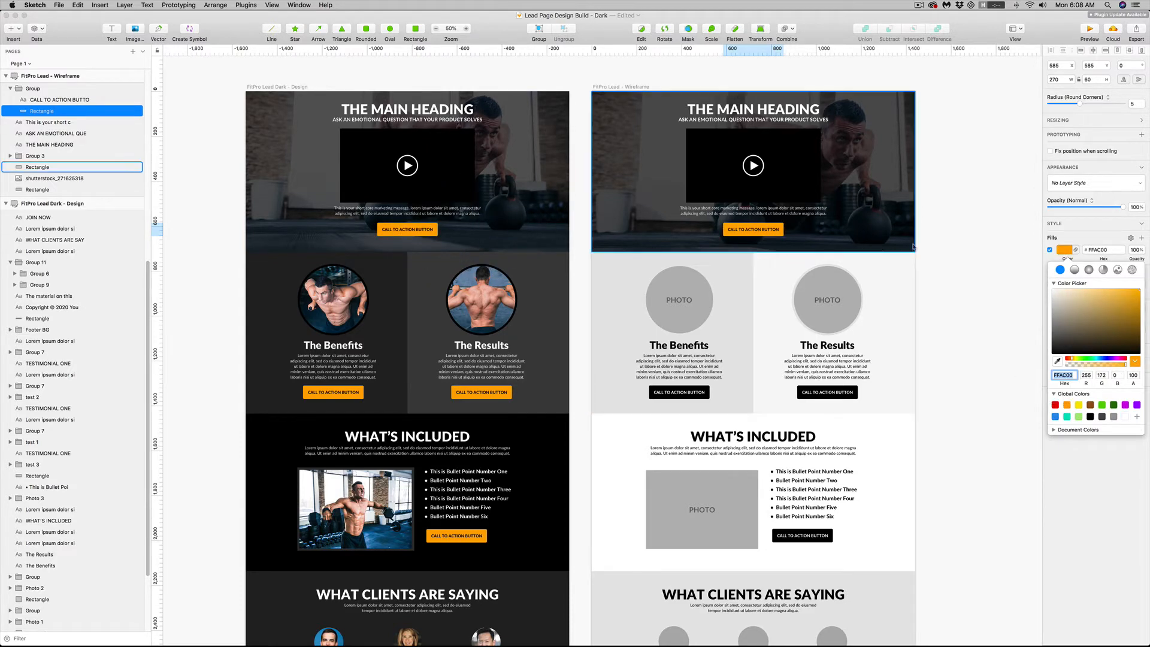
key("Escape")
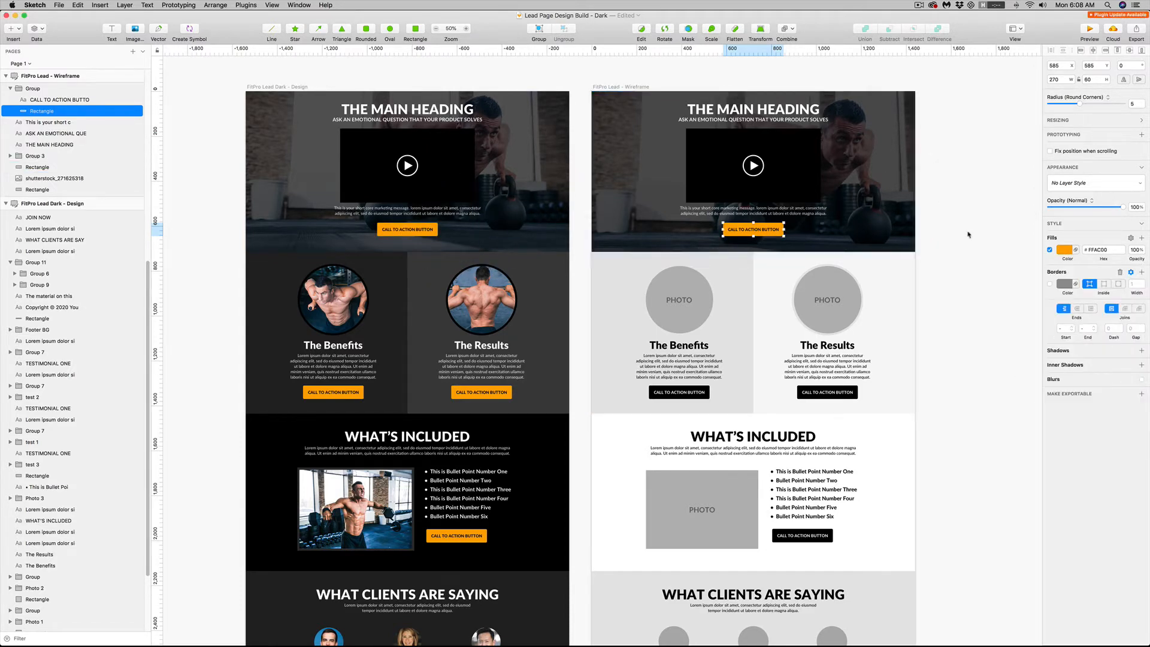
Fill the background square of The Benefits in the wireframe with the dark grey 222222 sampled from the dark design
scroll(958, 246, "down", 3)
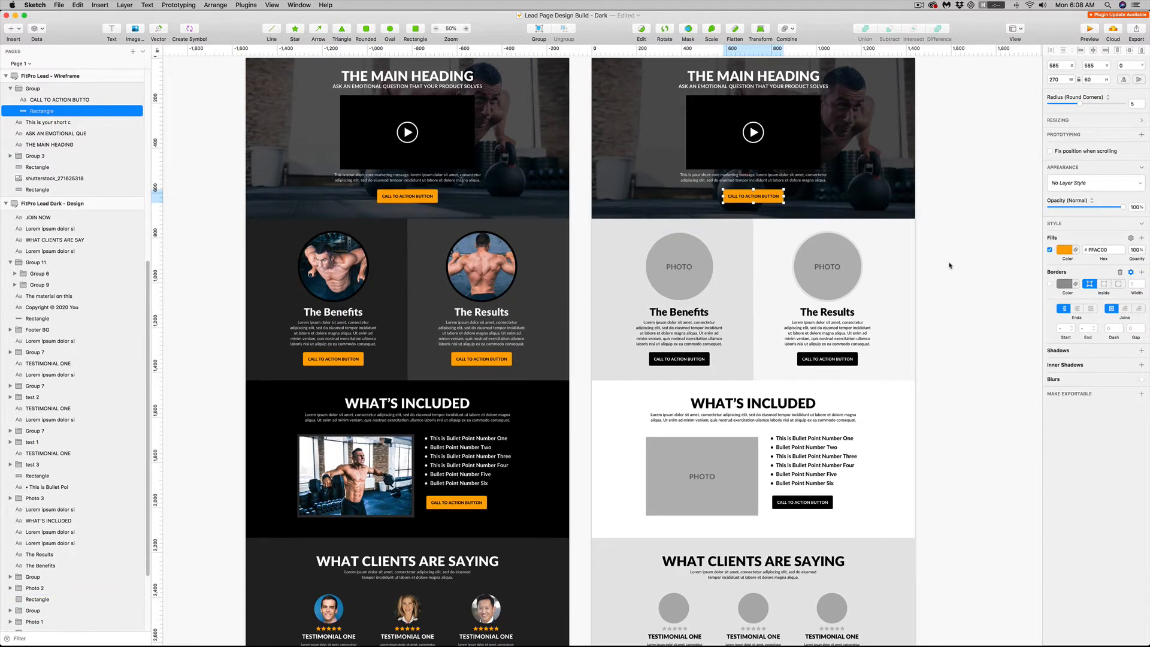
left_click(714, 223)
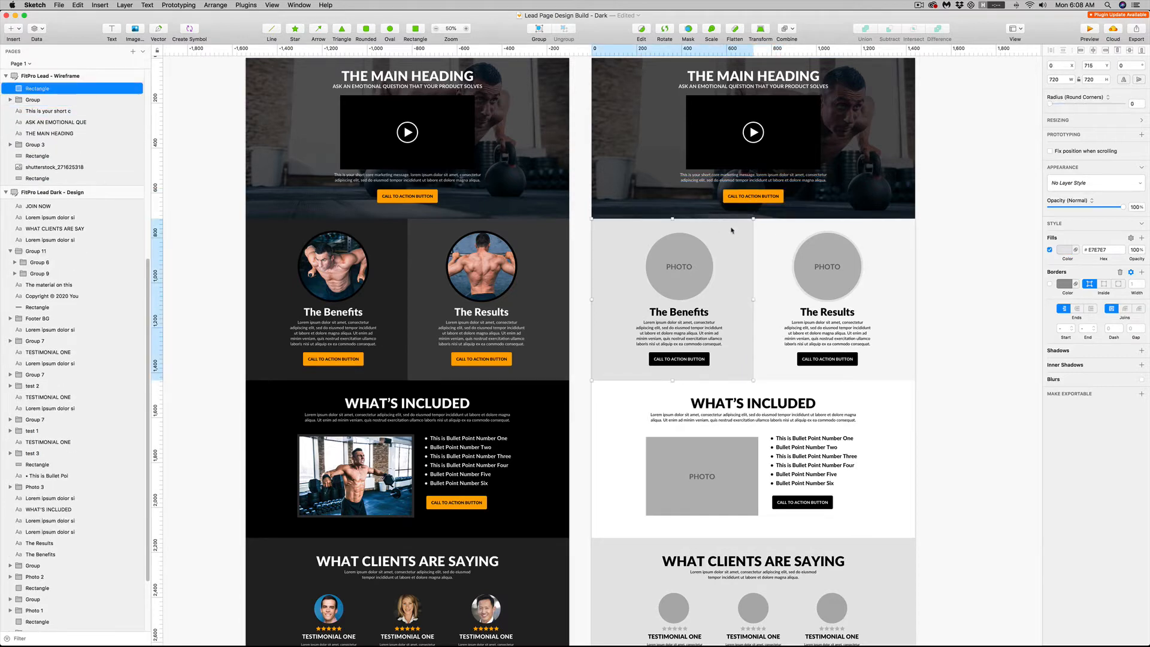
left_click(1062, 250)
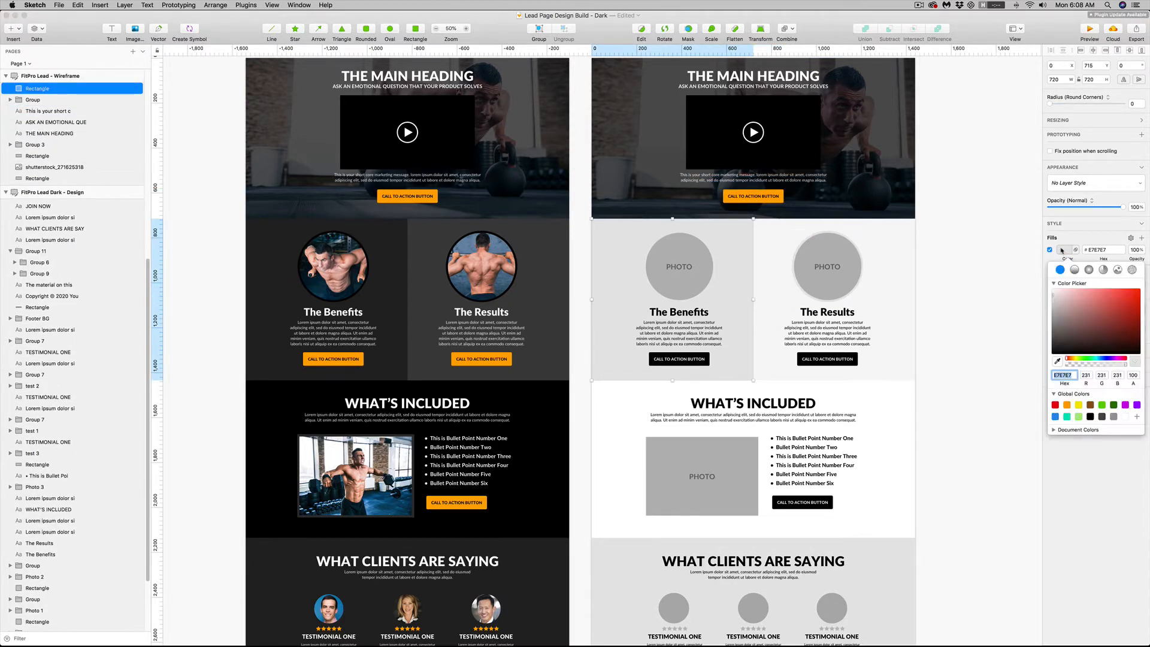
left_click(1057, 362)
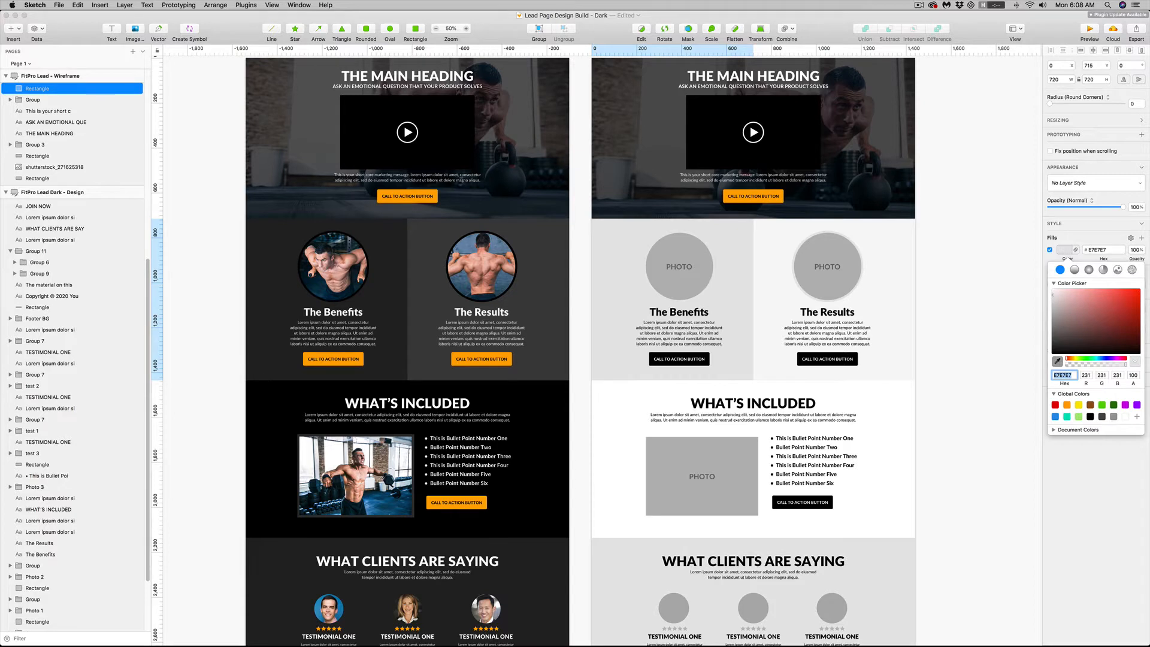
left_click(397, 238)
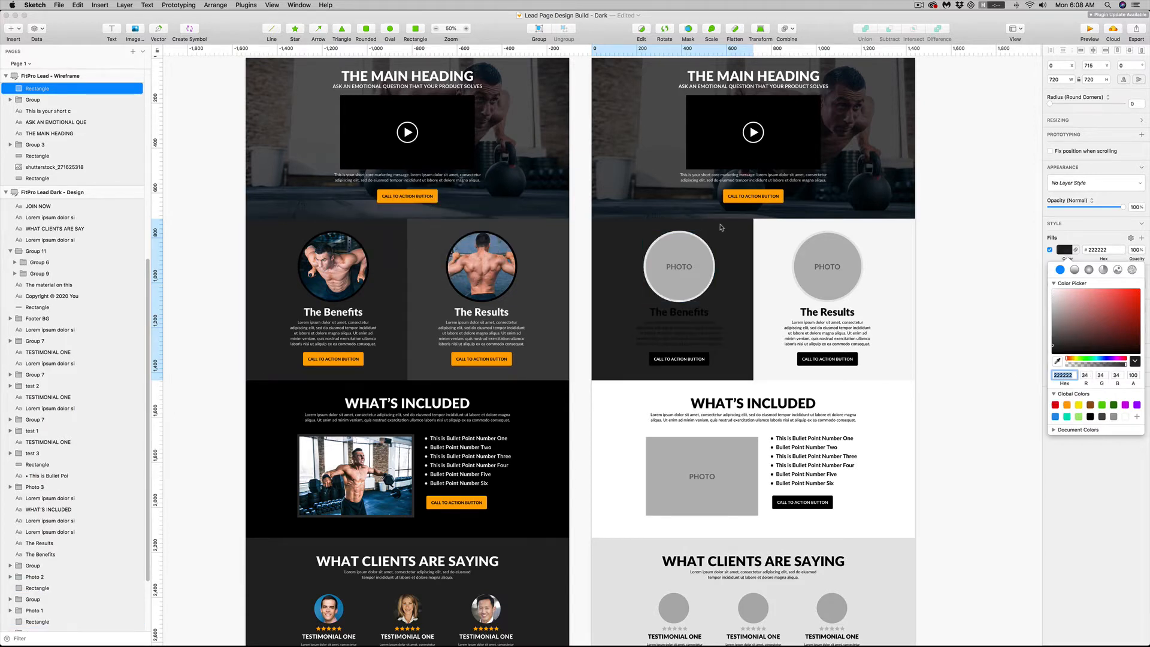
Fill the background square of The Results in the wireframe with the grey 3F3F3F sampled from the dark design
left_click(911, 242)
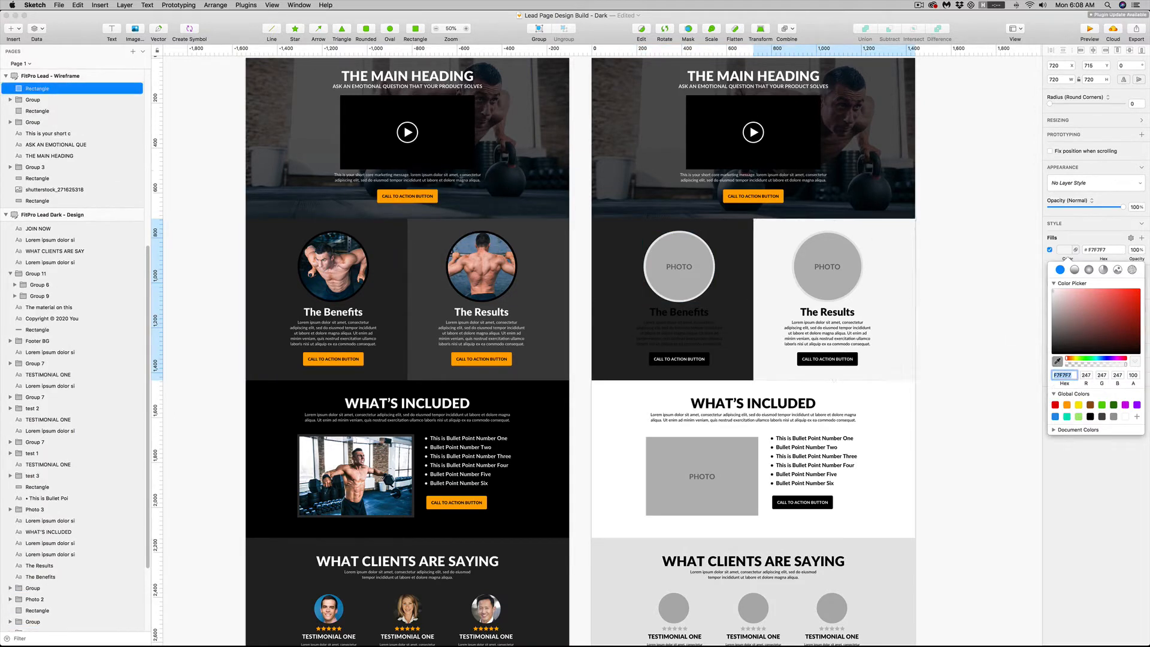
left_click(1057, 361)
left_click(530, 242)
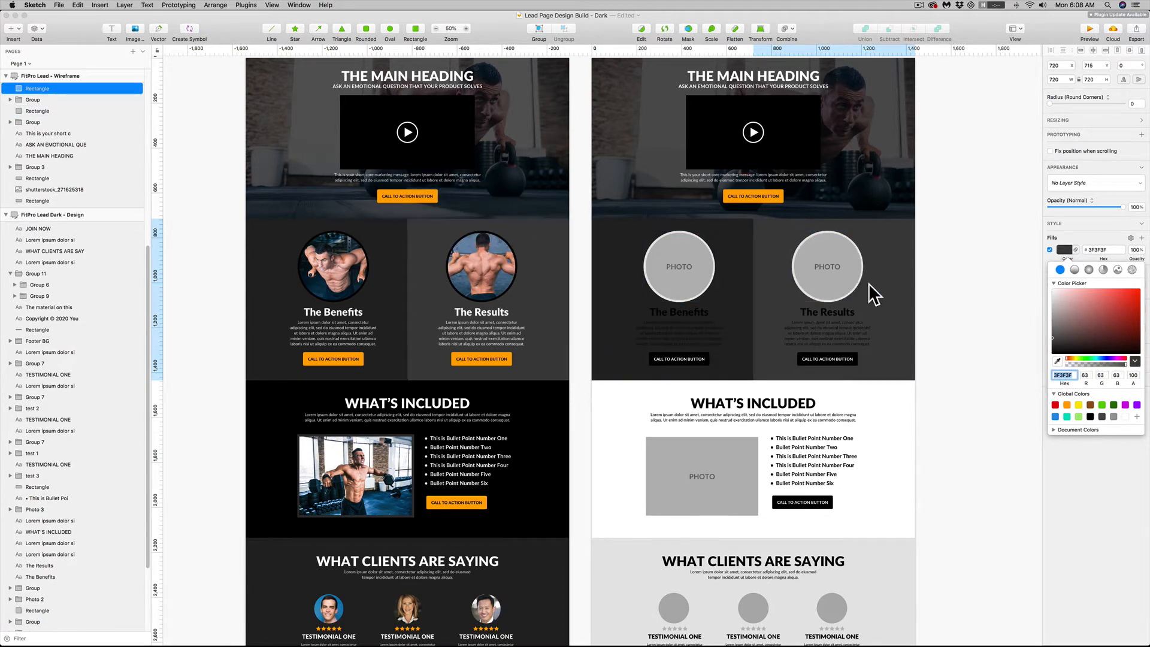
left_click(944, 295)
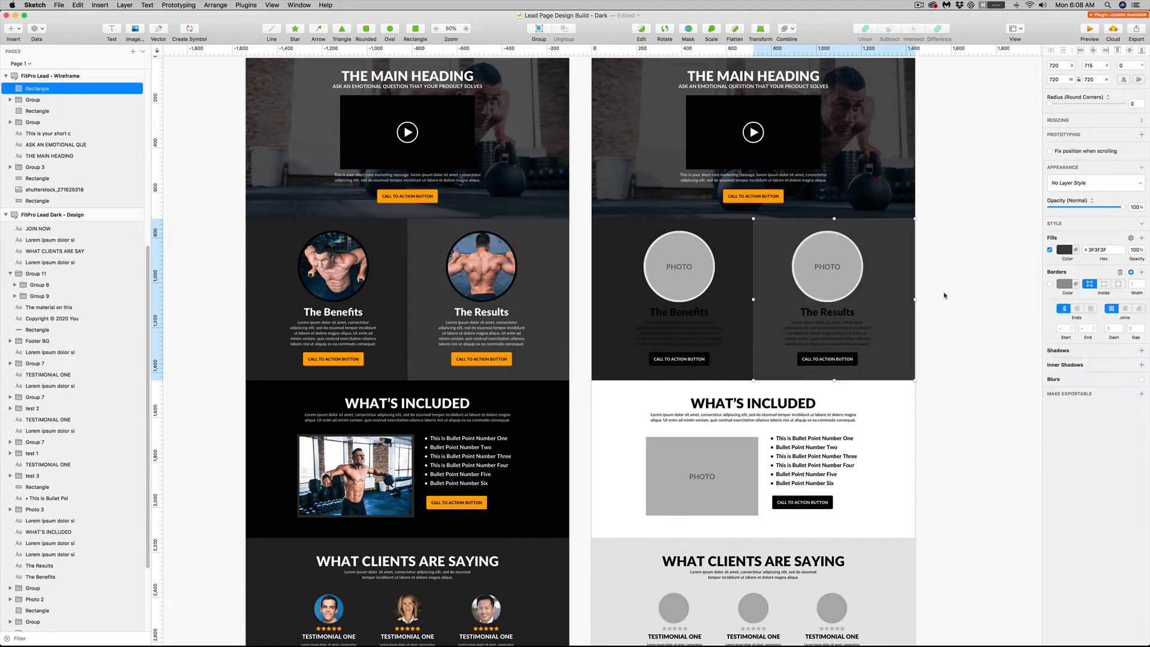
Change the headings and paragraphs of The Benefits and The Results in the wireframe to white text
left_click(679, 328)
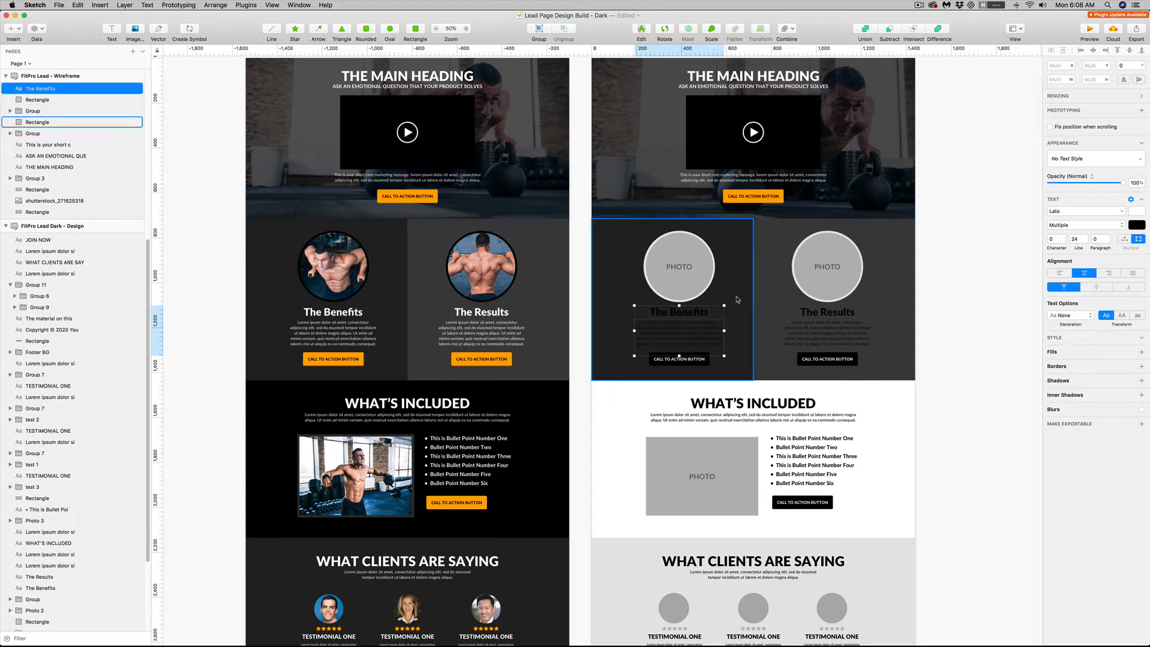
left_click(674, 312)
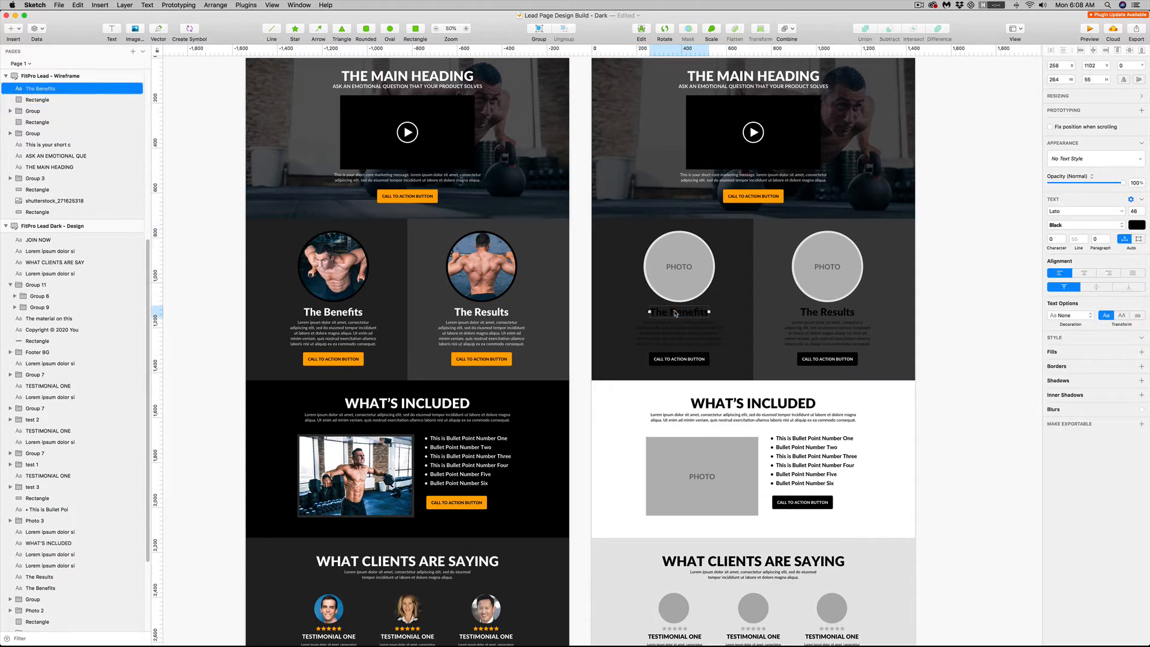
left_click(679, 331, "shift")
left_click(827, 312, "shift")
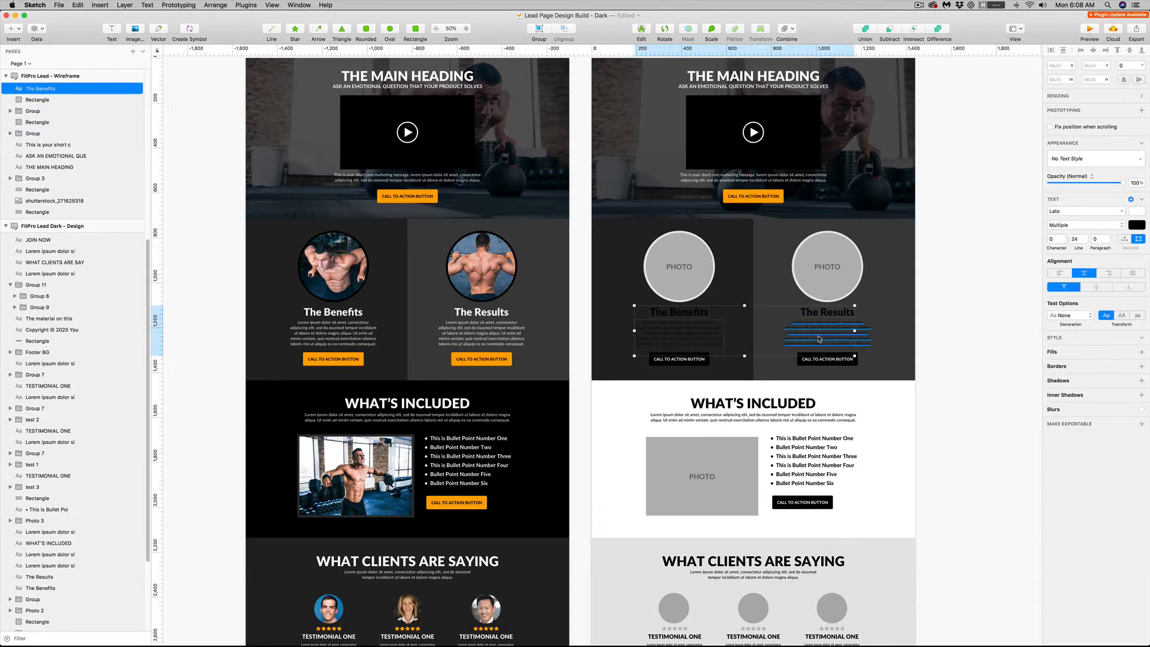
left_click(826, 333, "shift")
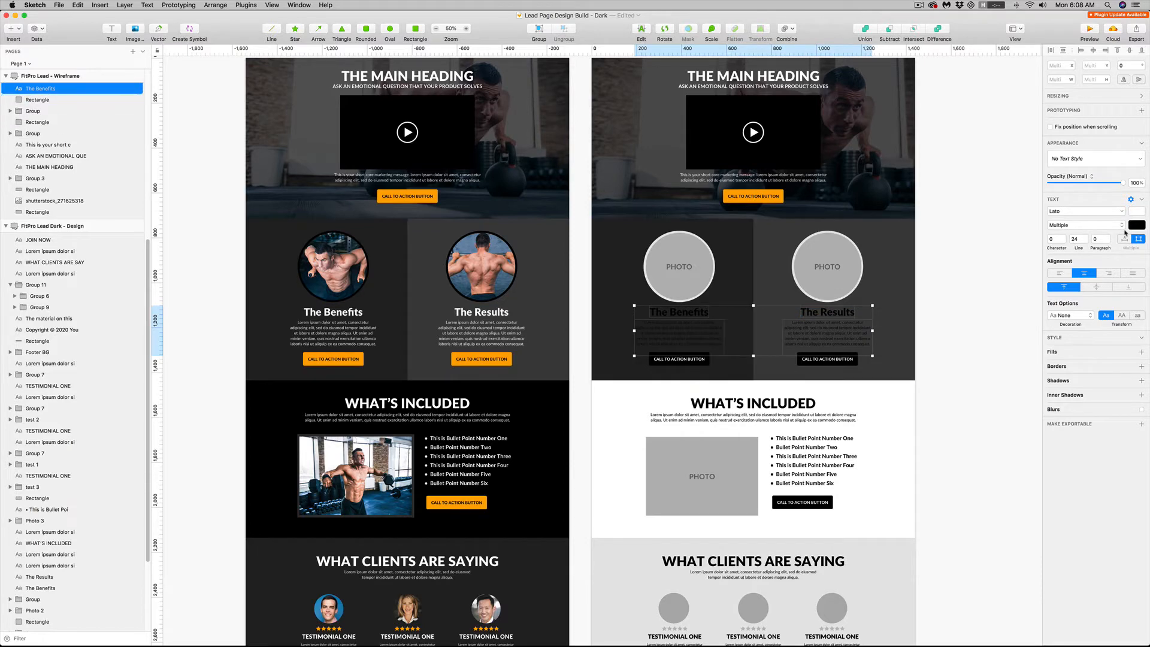
left_click(1136, 225)
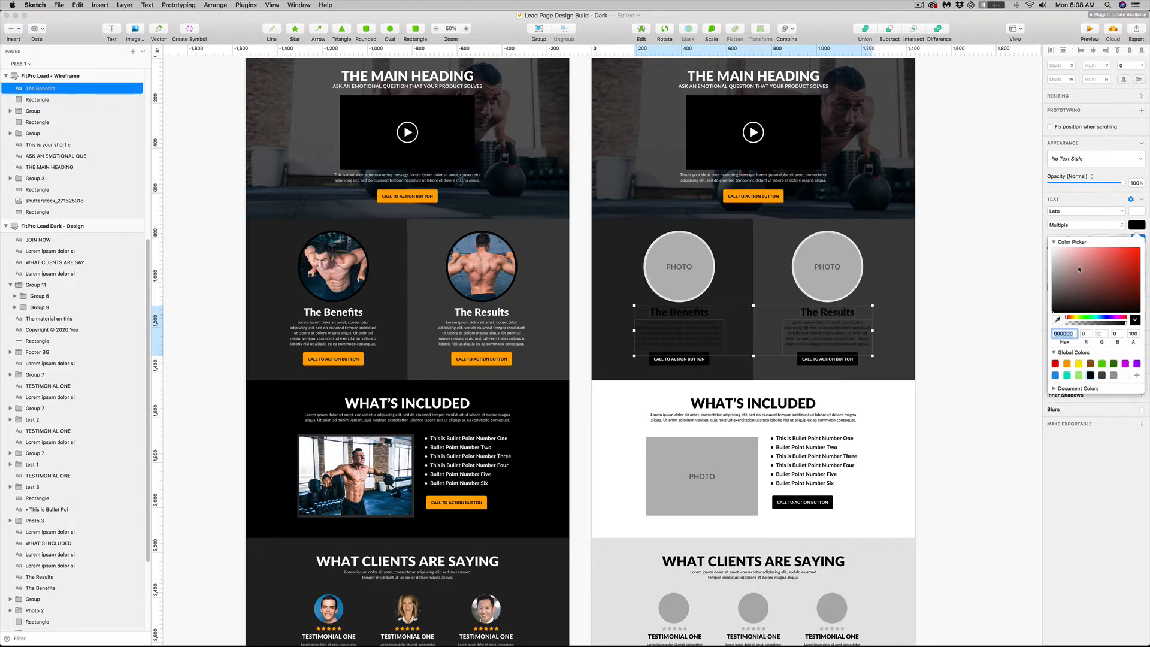
left_click(1125, 375)
Ungroup the two circular photo placeholders above The Benefits and The Results in the wireframe
left_click(688, 257)
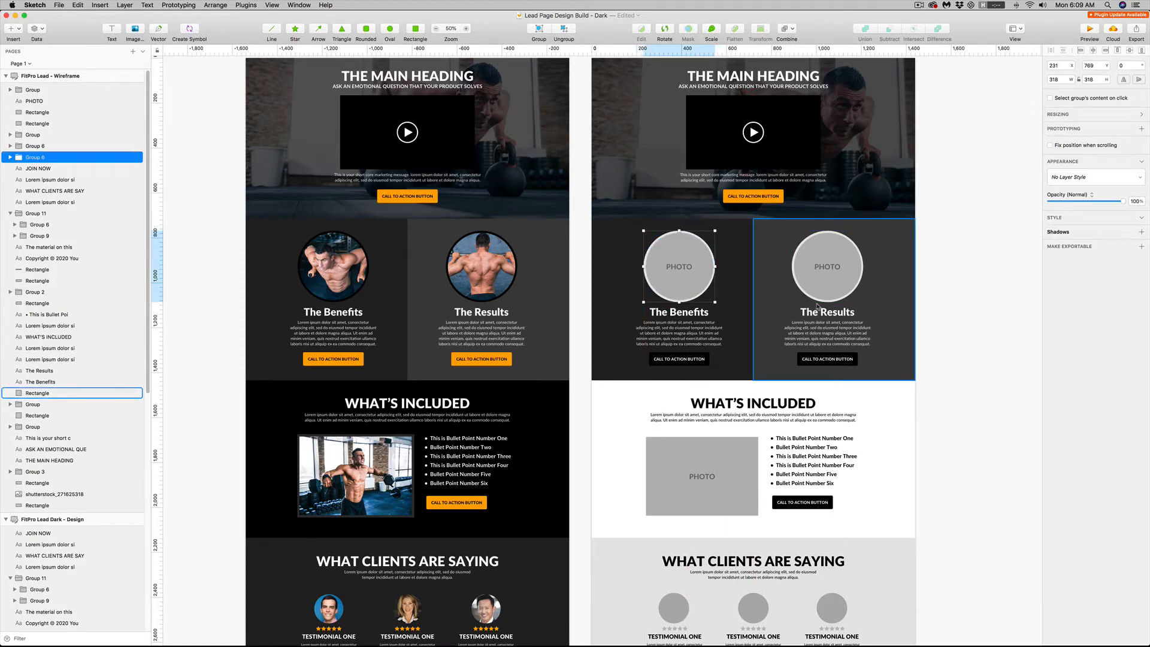
left_click(215, 5)
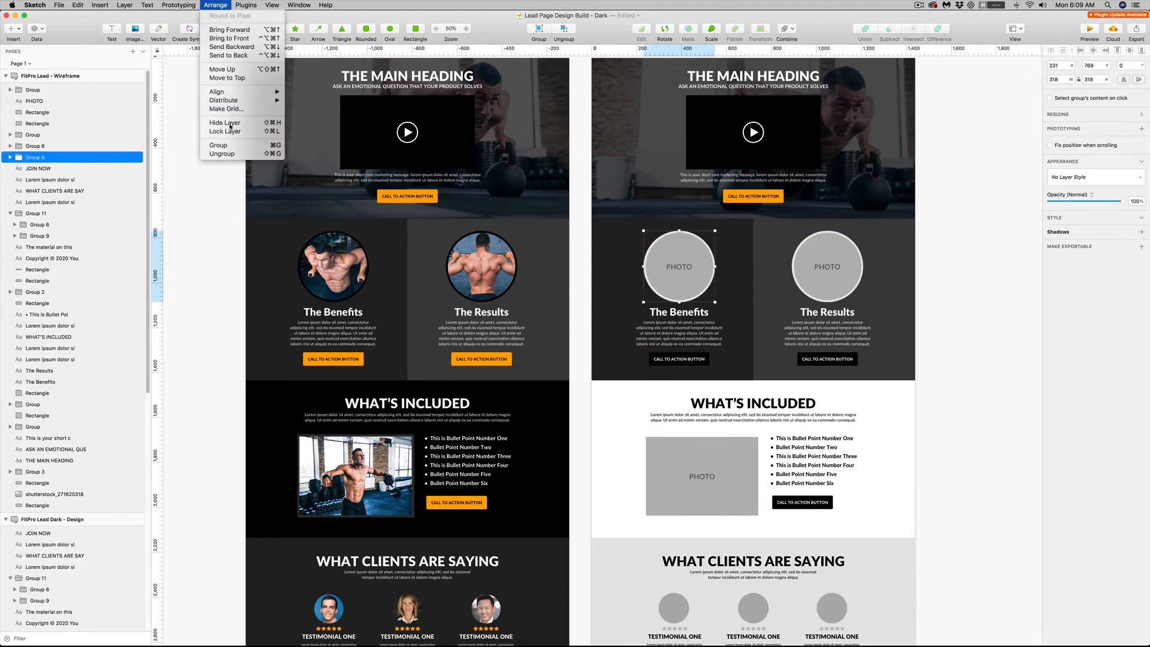
left_click(222, 153)
left_click(827, 266)
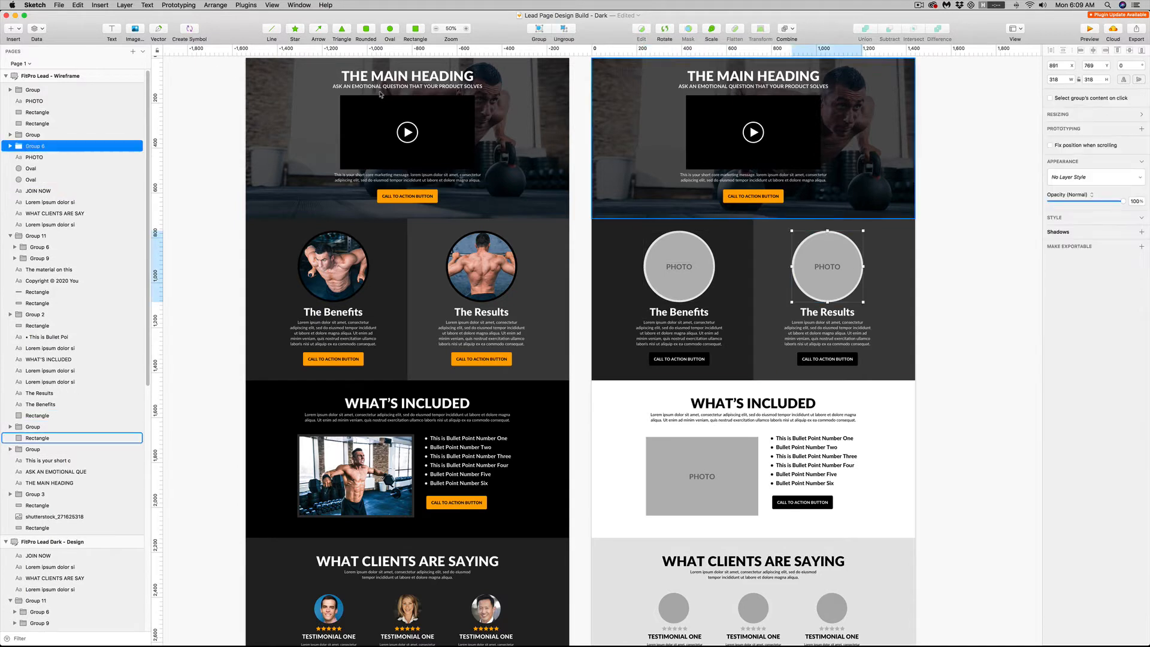
left_click(221, 147)
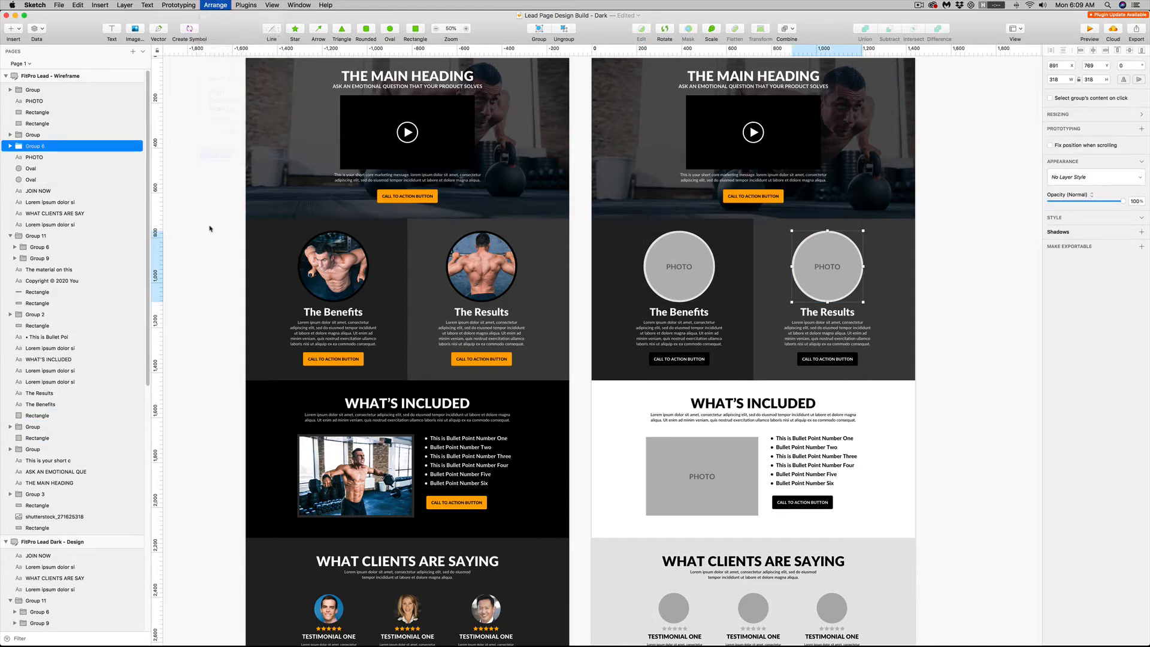
Delete the PHOTO labels from both circular placeholders in the wireframe
left_click(678, 266)
key("BackSpace")
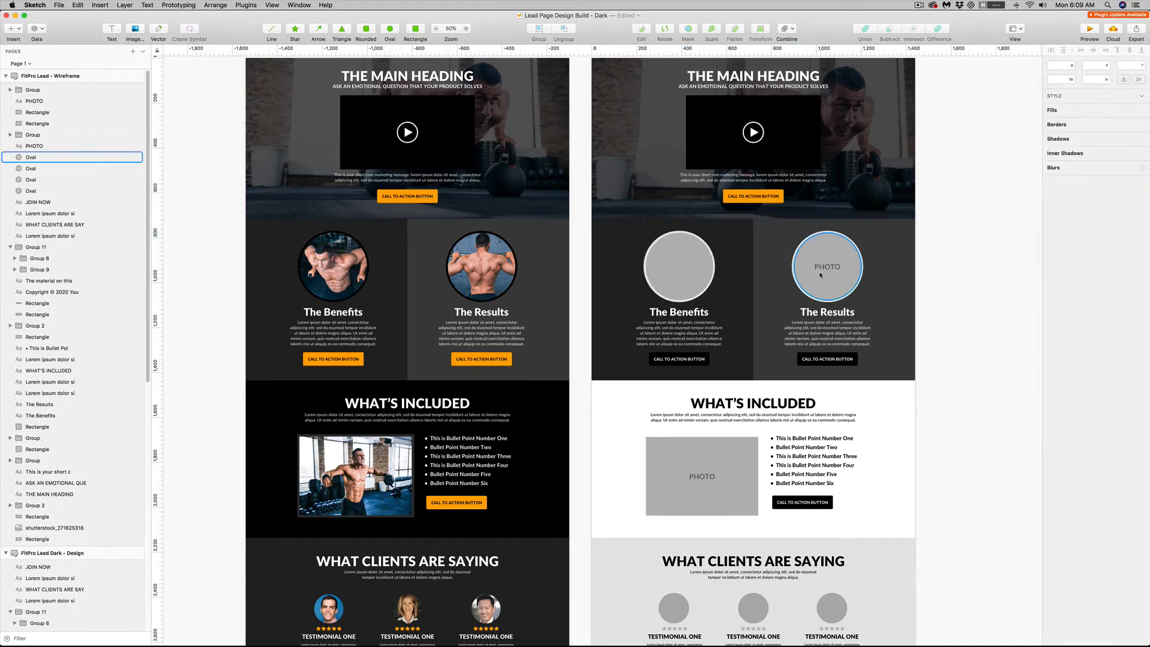
left_click(827, 266)
key("BackSpace")
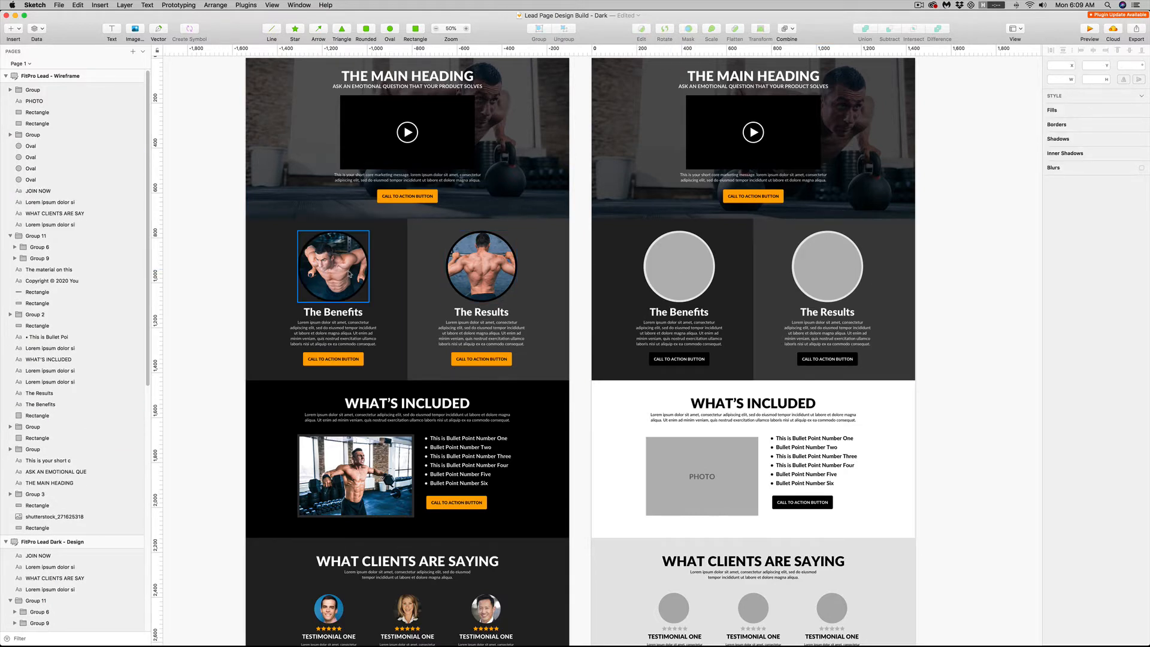
Insert the photo shutterstock_272775890 and scale it to about 773 × 515 over The Benefits circle in the wireframe
left_click(134, 30)
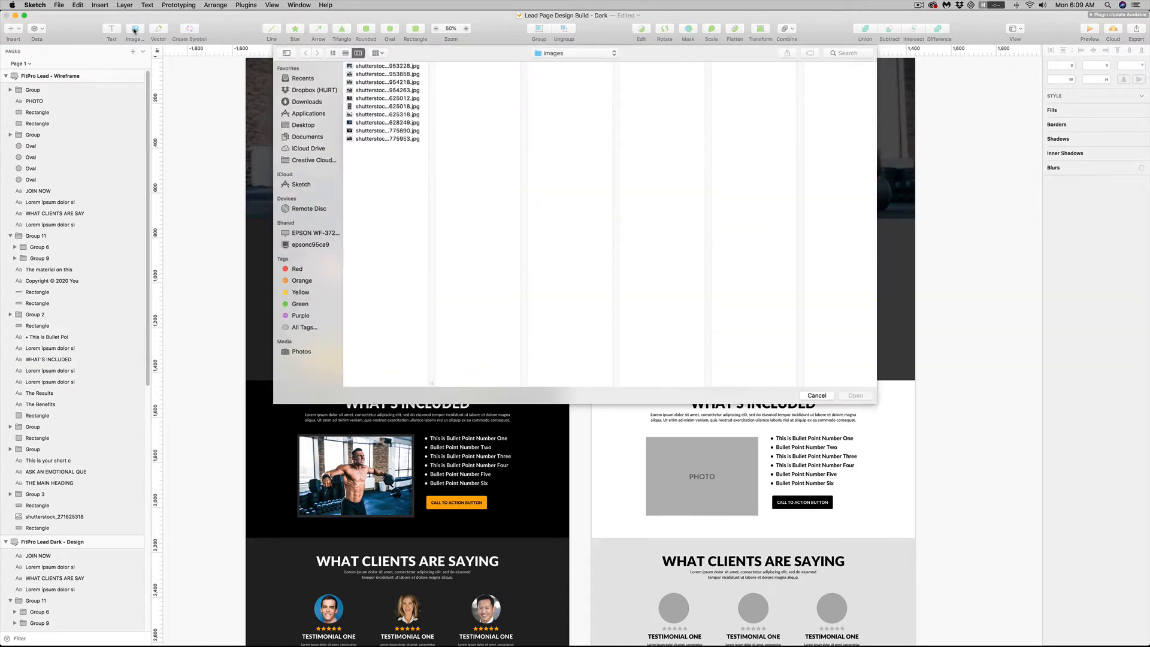
double_click(387, 130)
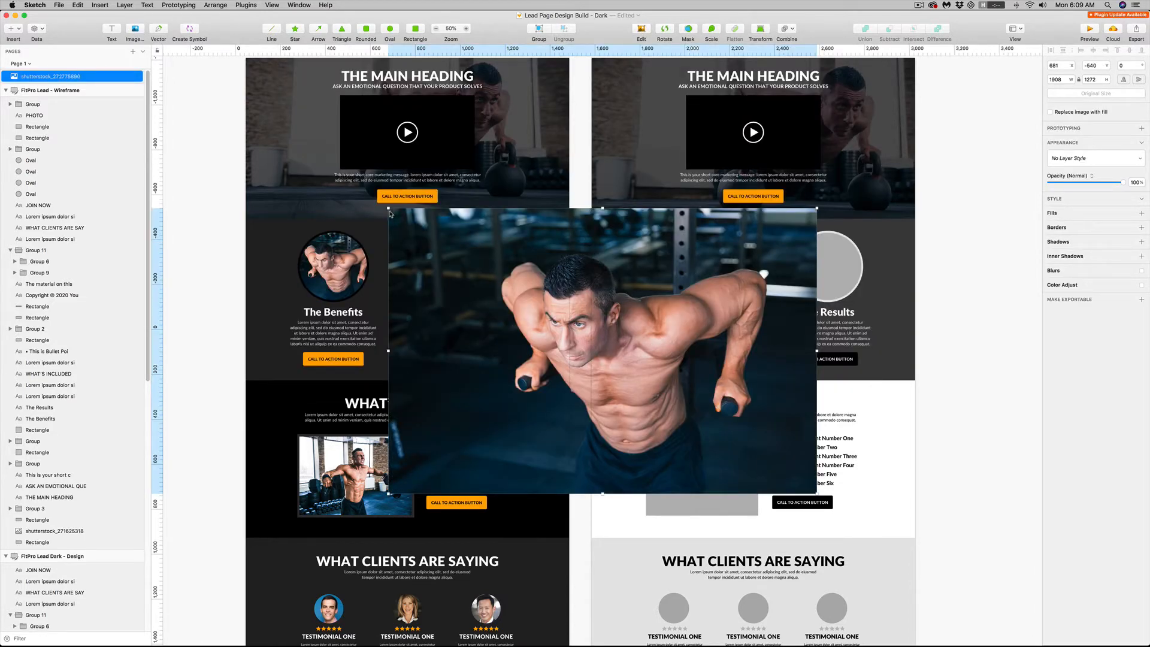
left_click_drag(388, 208, 623, 367)
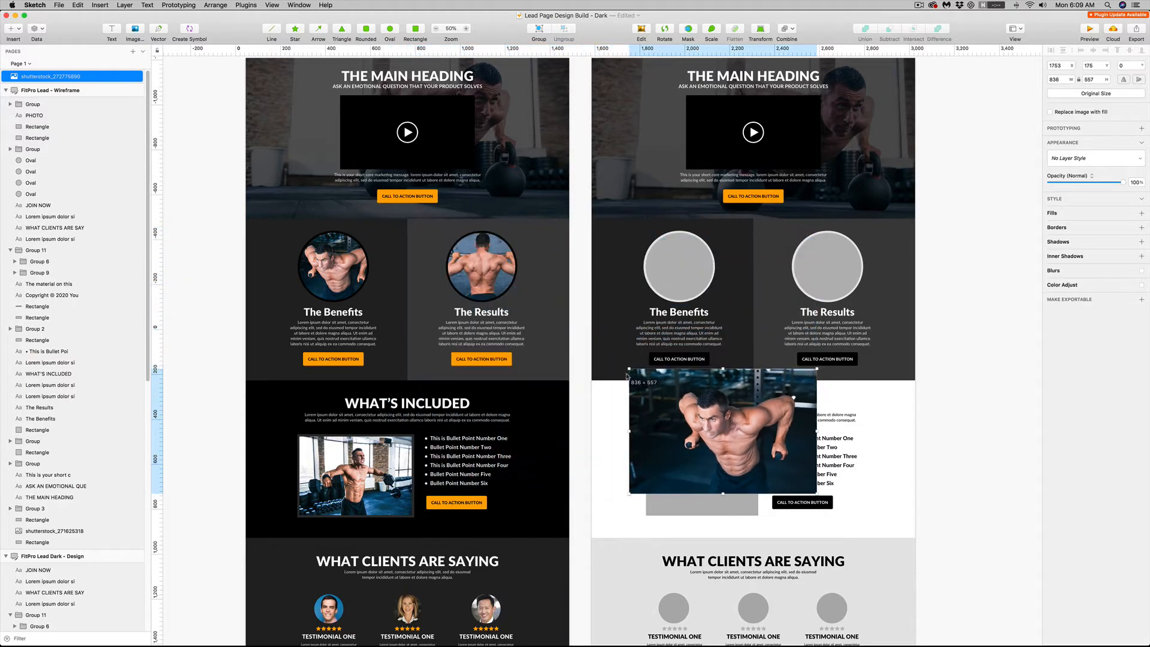
left_click_drag(704, 399, 704, 265)
left_click_drag(811, 359, 797, 349)
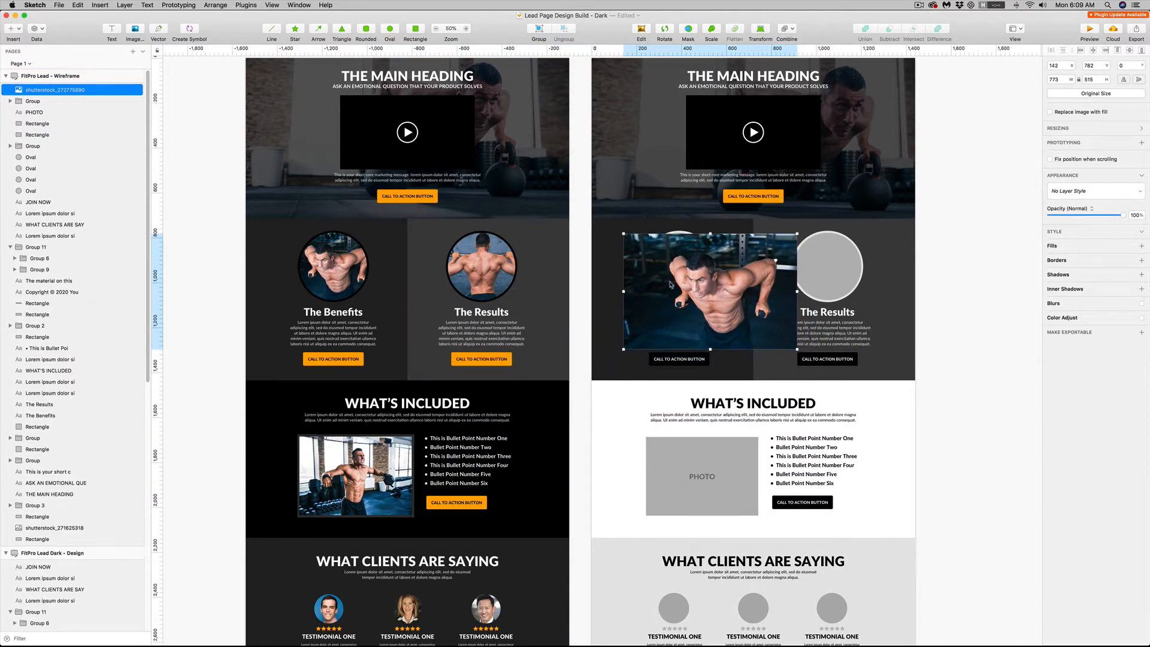
left_click_drag(671, 300, 728, 319)
Send the inserted photo backward until it sits between the grey inner circle and the outer ring of The Benefits
left_click(673, 259)
left_click(721, 357)
key("alt+super+Down")
key("alt+super+Down")
key("alt+super+Down")
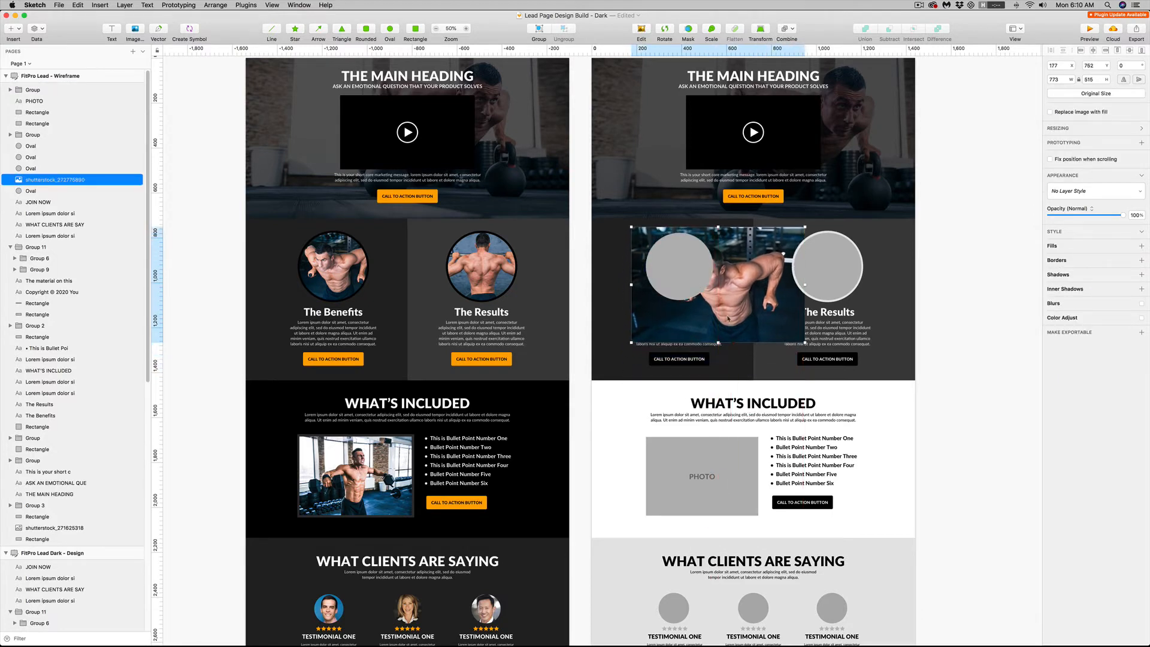
Lower the grey inner circle's opacity to 58% and shrink the photo to about 492 × 328, centring the man behind the circle
left_click_drag(803, 342, 729, 307)
left_click(686, 272)
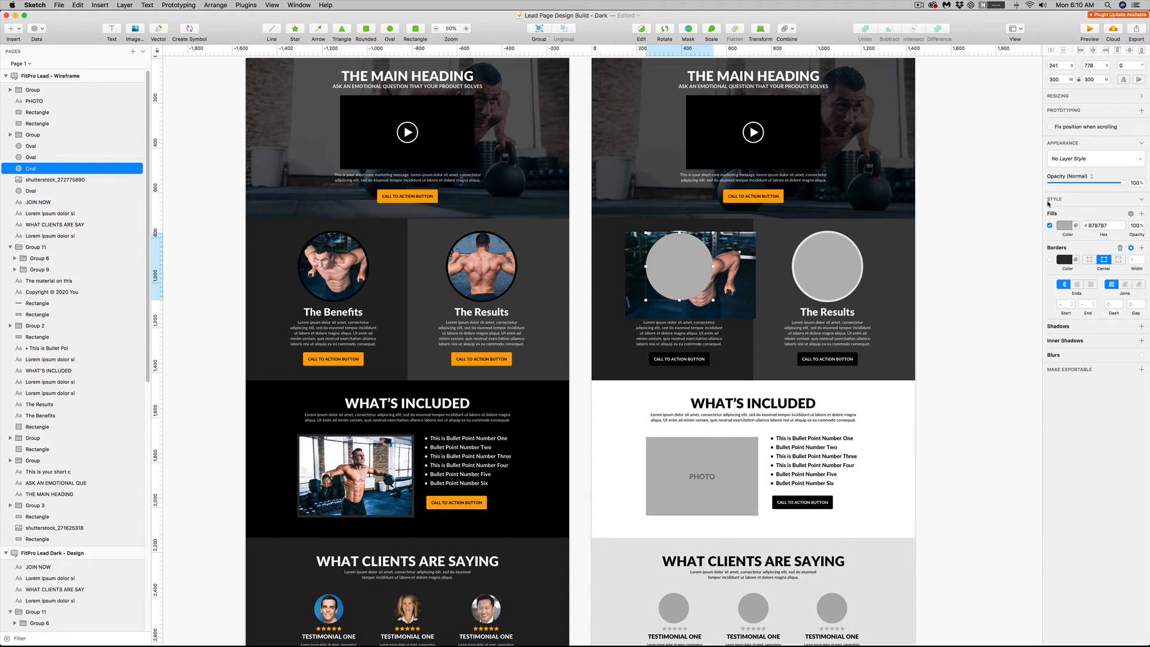
left_click_drag(1125, 183, 1094, 185)
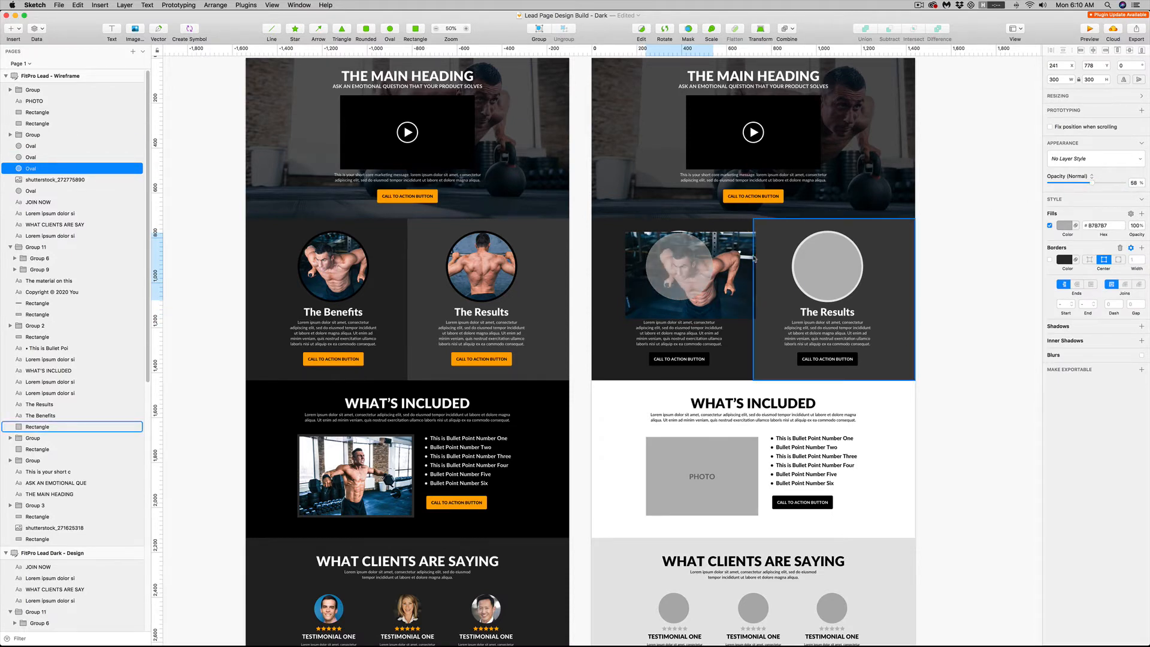
left_click_drag(734, 258, 727, 258)
left_click_drag(748, 319, 720, 252)
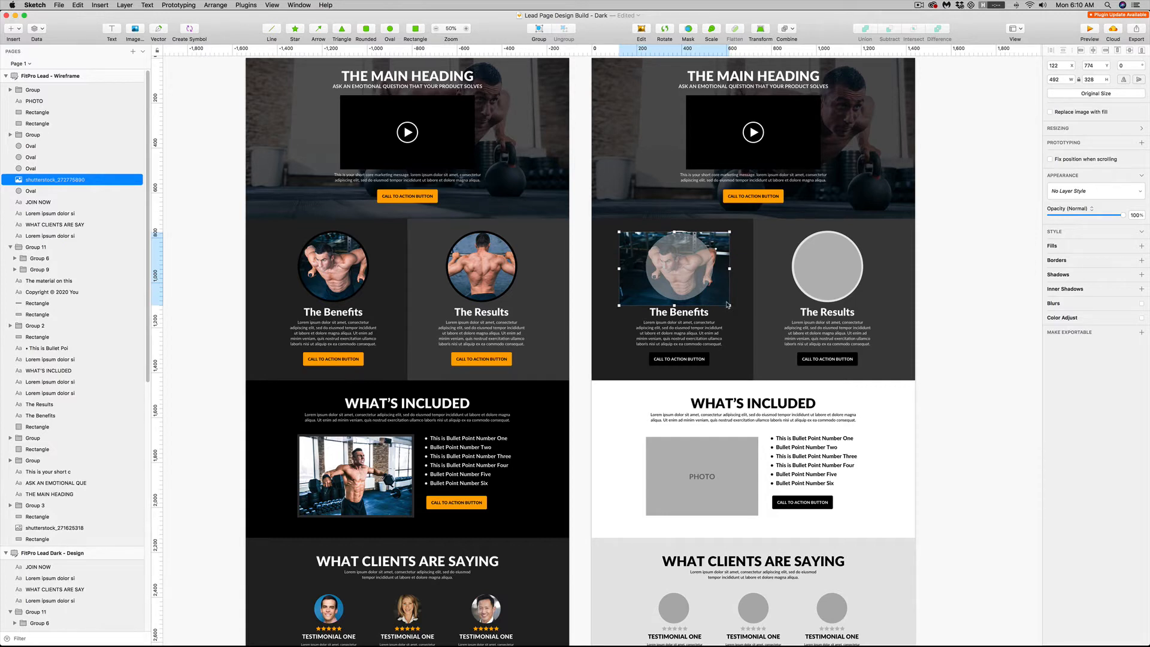
Mask the photo with the grey inner circle above The Benefits
left_click(671, 266, "shift")
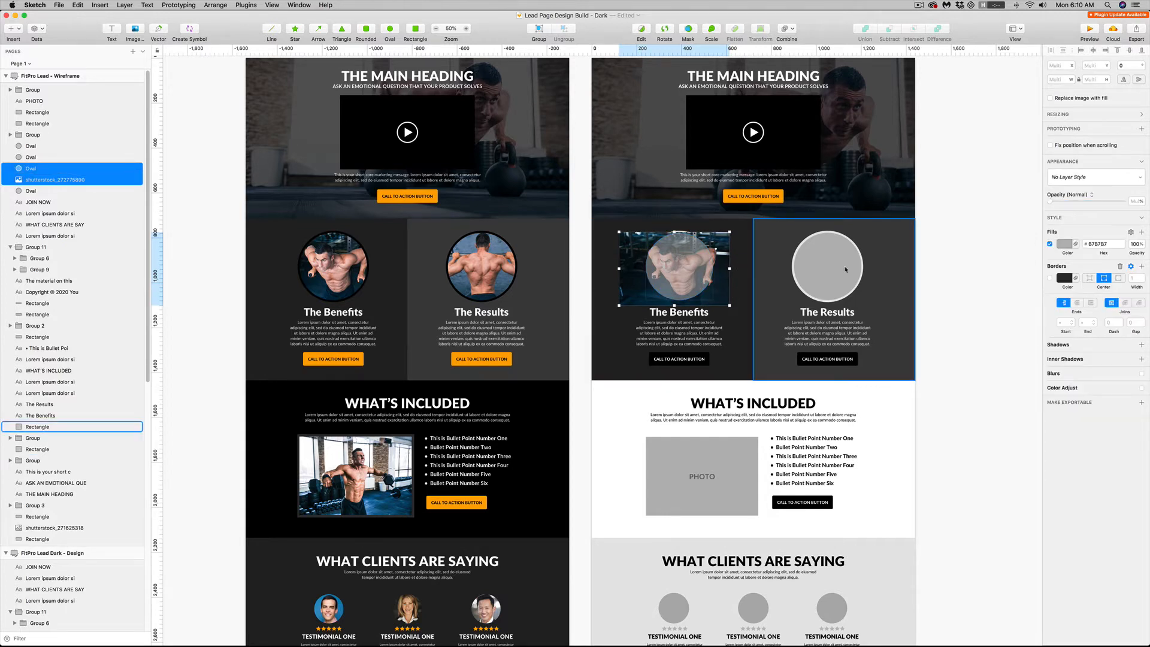
right_click(685, 266)
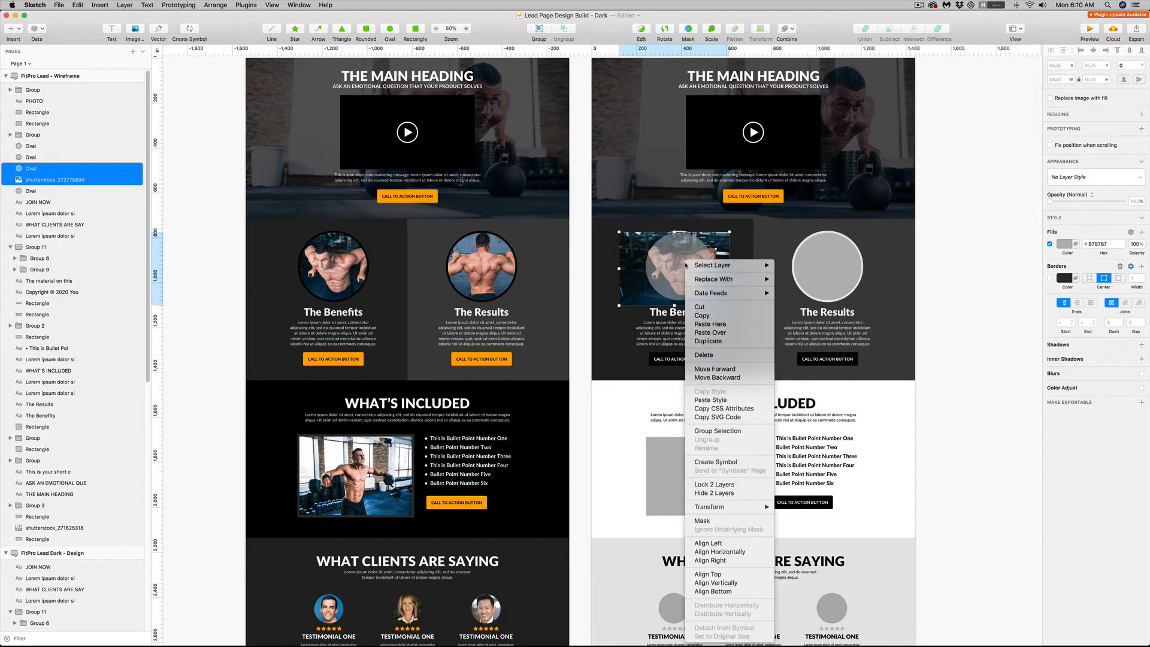
left_click(728, 520)
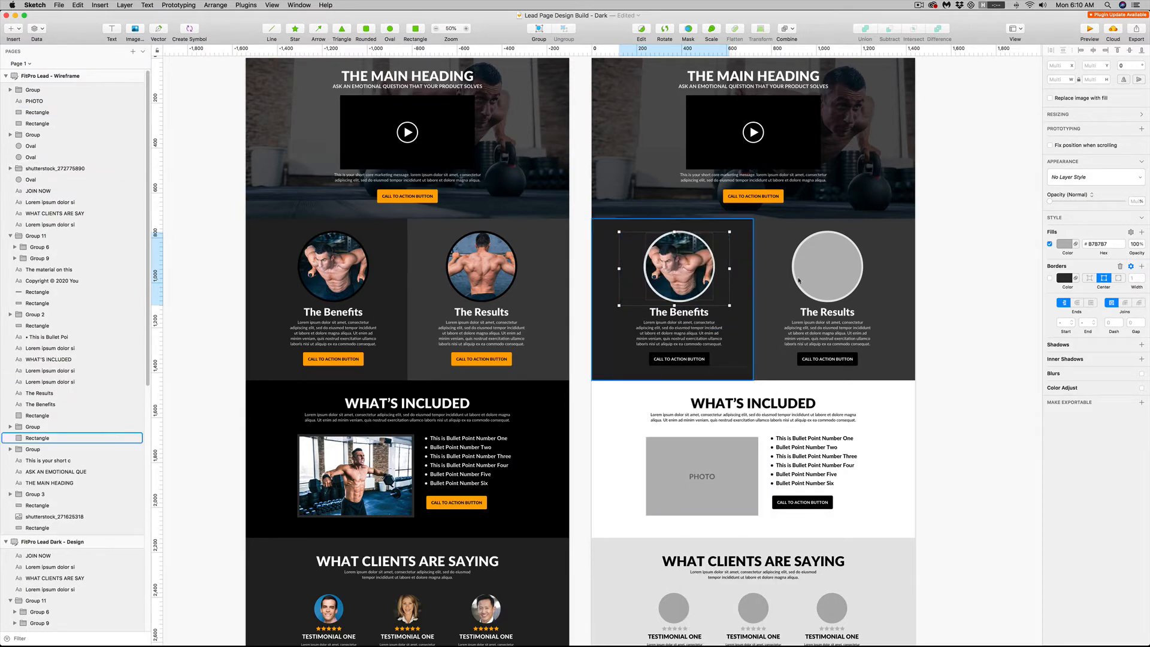
Fill the ring around The Benefits photo with black 000000 sampled from the ring in the dark design
left_click(679, 237)
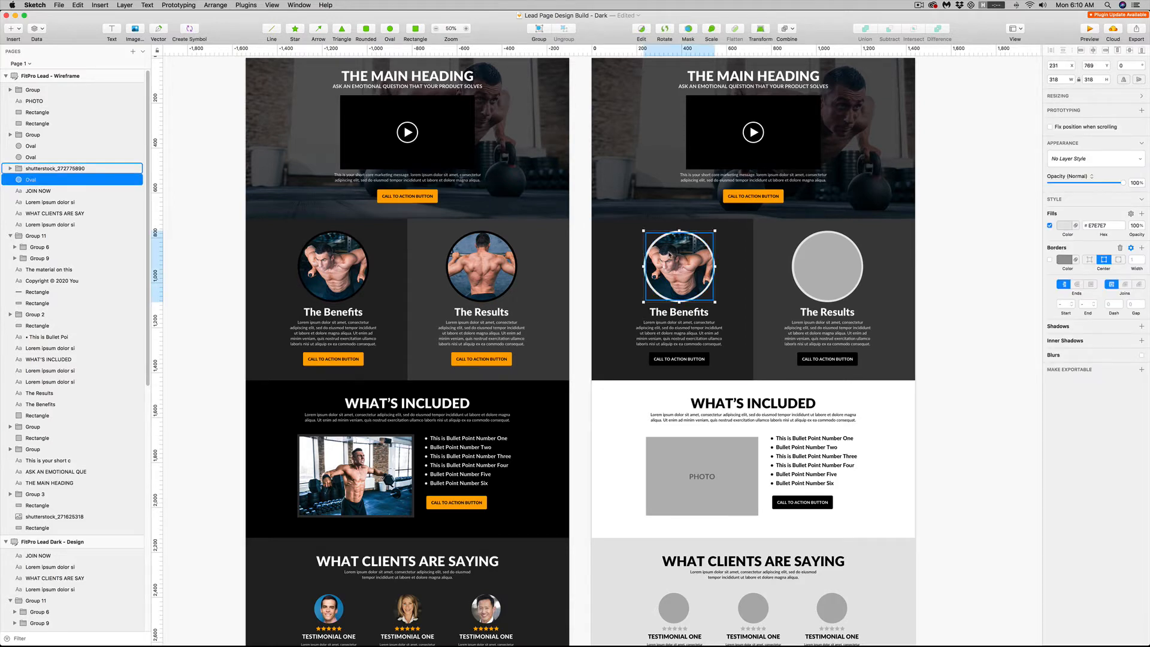
left_click(1064, 230)
left_click(1057, 337)
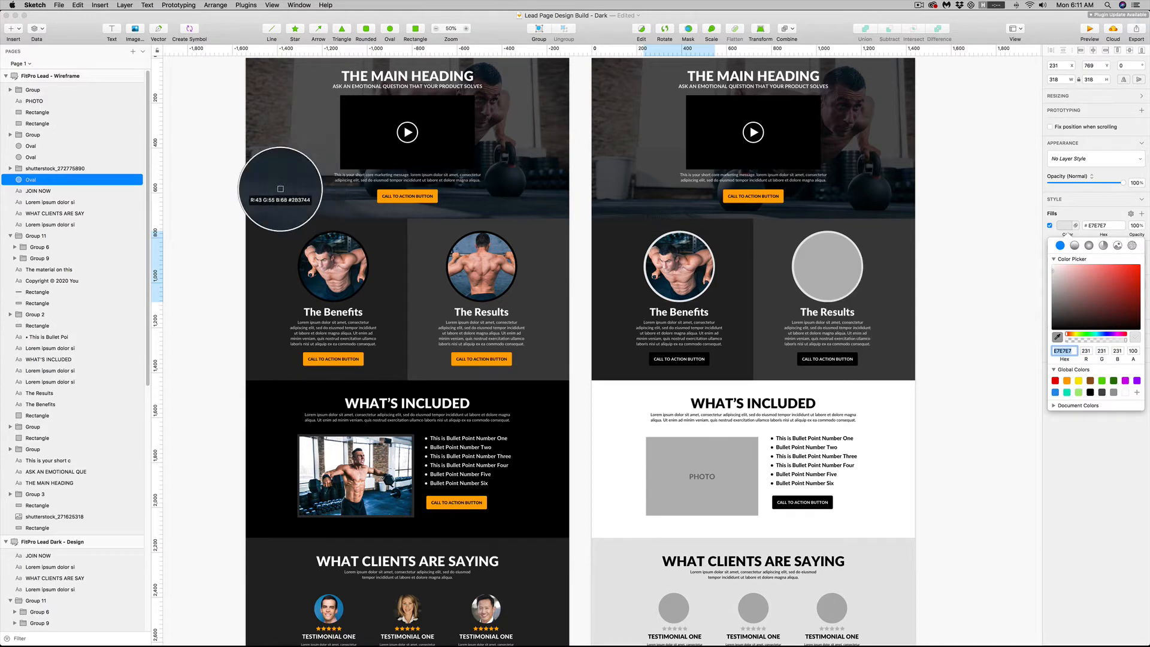
left_click(334, 233)
key("Escape")
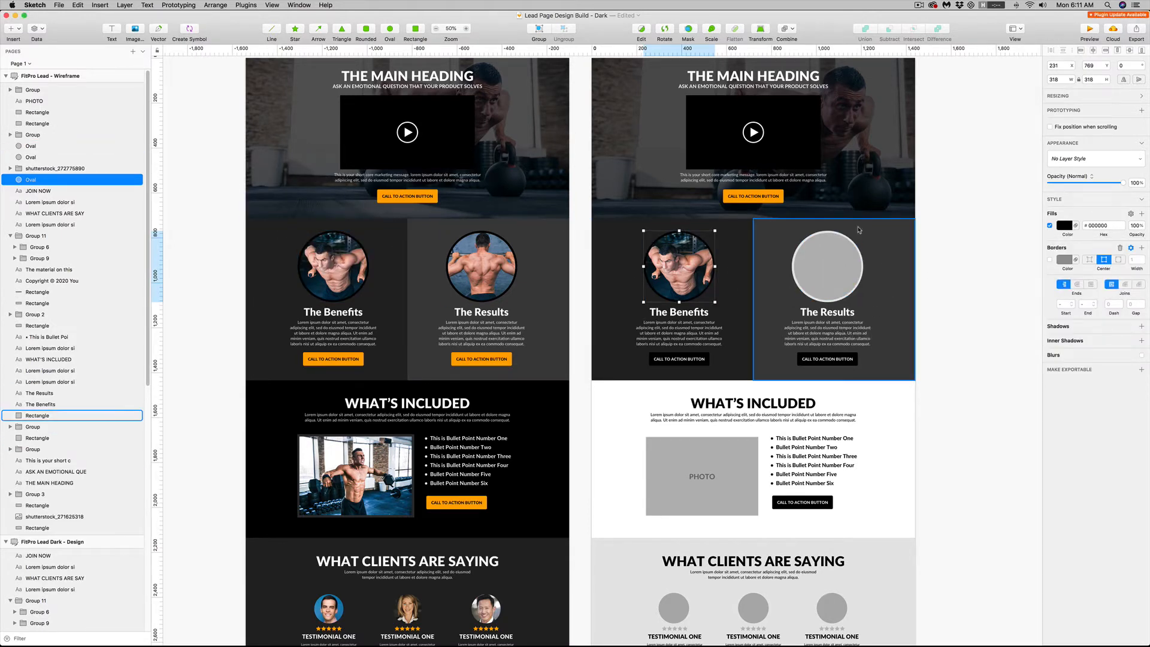
Place the photo shutterstock_271625018 behind the grey inner circle above The Results and make that circle semi-transparent
left_click(803, 396)
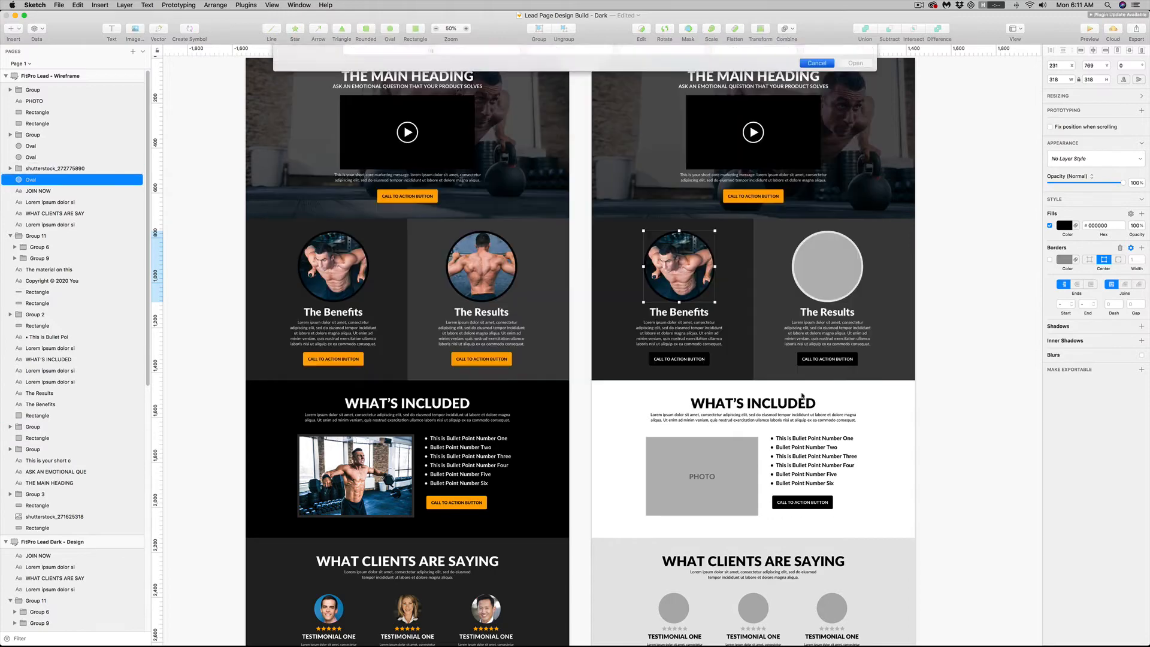
left_click(835, 268)
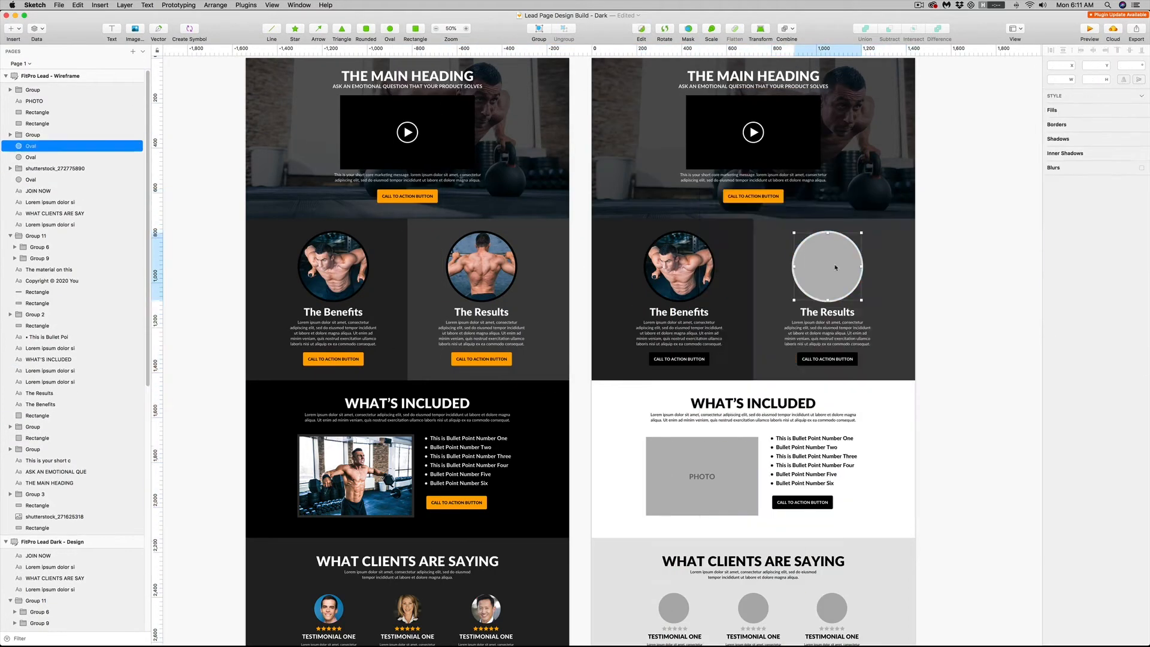
key("super+v")
key("super+alt+Down")
left_click(835, 268)
key("5")
Scale the back-view photo to about 437 × 658 and position the man's upper back behind The Results circle
left_click_drag(700, 188, 836, 394)
left_click_drag(877, 449, 827, 273)
left_click_drag(870, 346, 884, 365)
left_click_drag(849, 279, 843, 274)
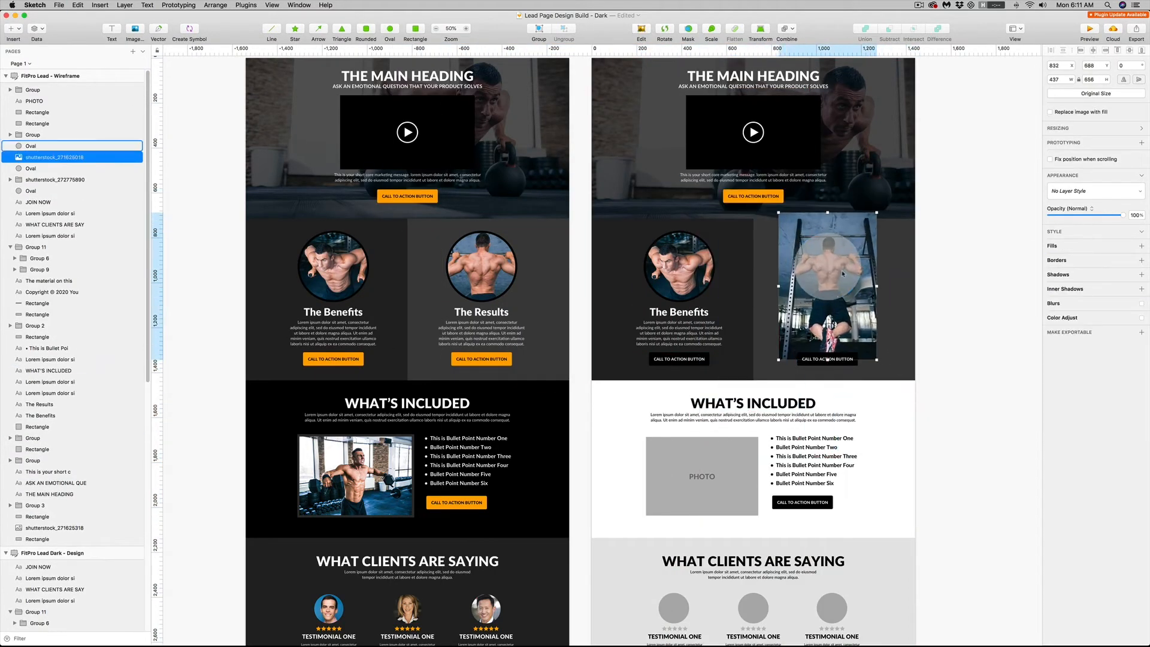
Mask the back-view photo with the grey inner circle above The Results
left_click(842, 274, "shift")
right_click(839, 272)
left_click(868, 466)
Fill the ring around The Results photo with black to match the dark design
left_click(838, 299)
left_click(1064, 259)
left_click(1133, 339)
left_click(852, 359)
left_click(926, 301)
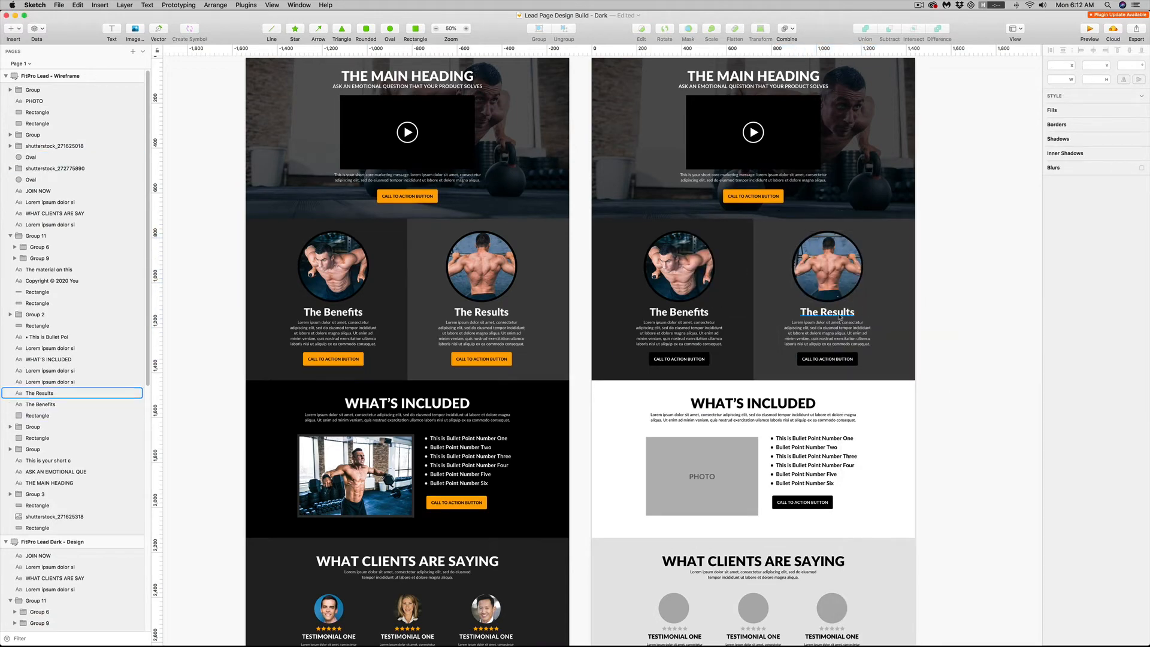
left_click(679, 312)
left_click(696, 329)
left_click(842, 329)
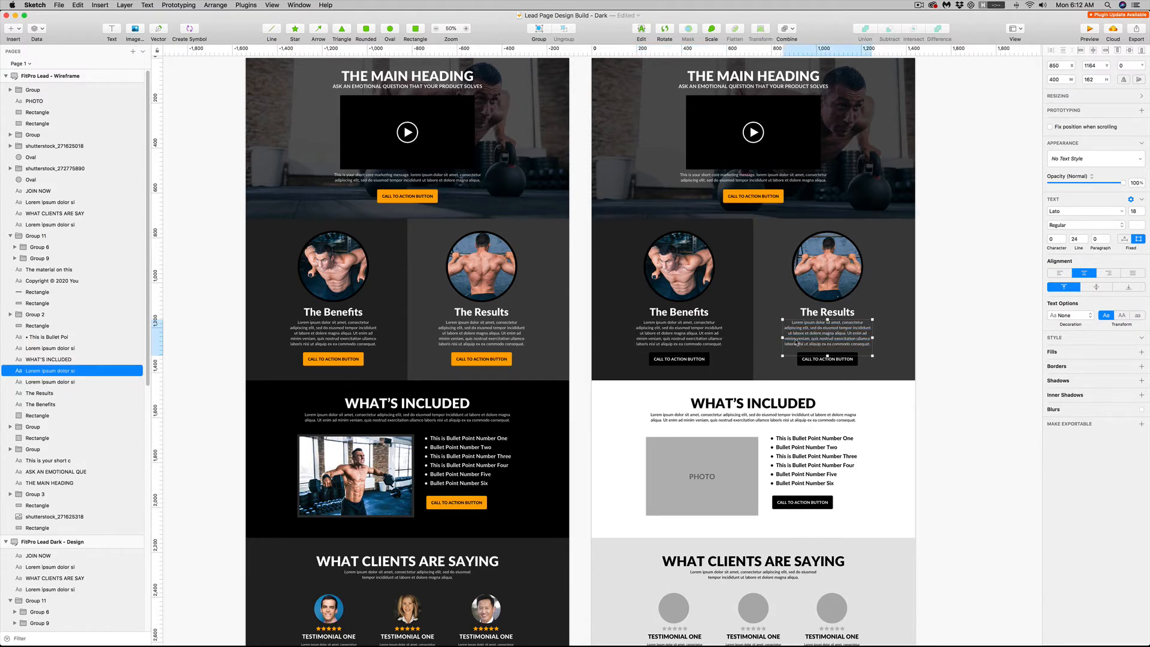
Fill the call-to-action buttons under The Benefits and The Results with the orange FFAC00 sampled from the dark design
left_click(705, 358)
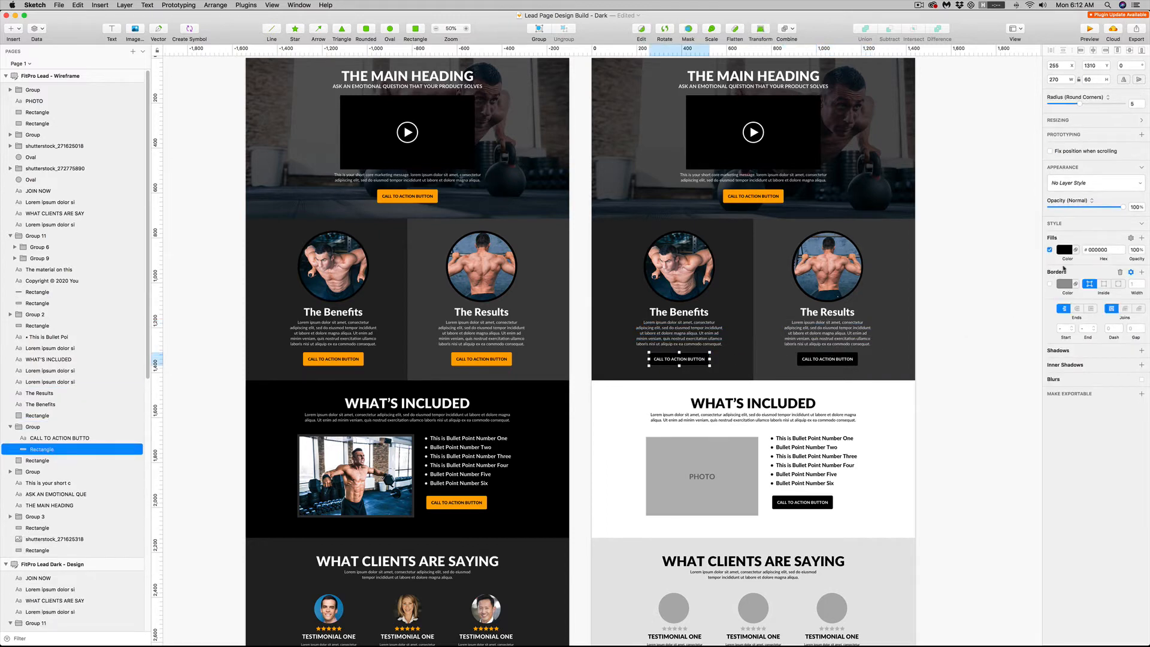
left_click(1063, 250)
left_click(1057, 362)
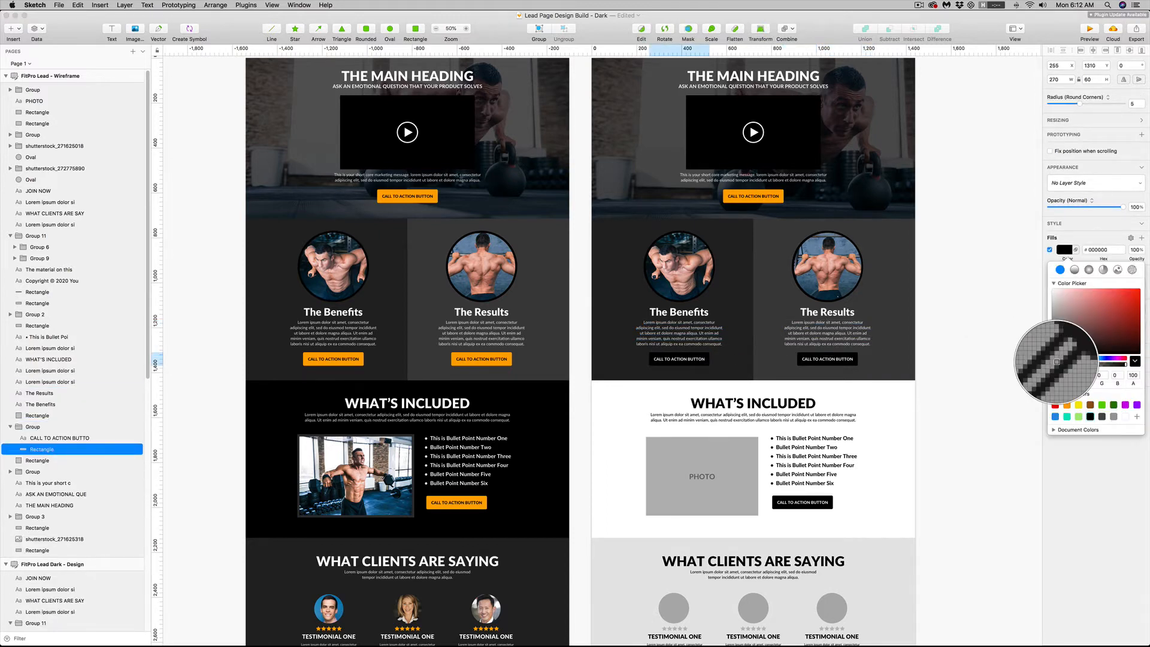
left_click(509, 361)
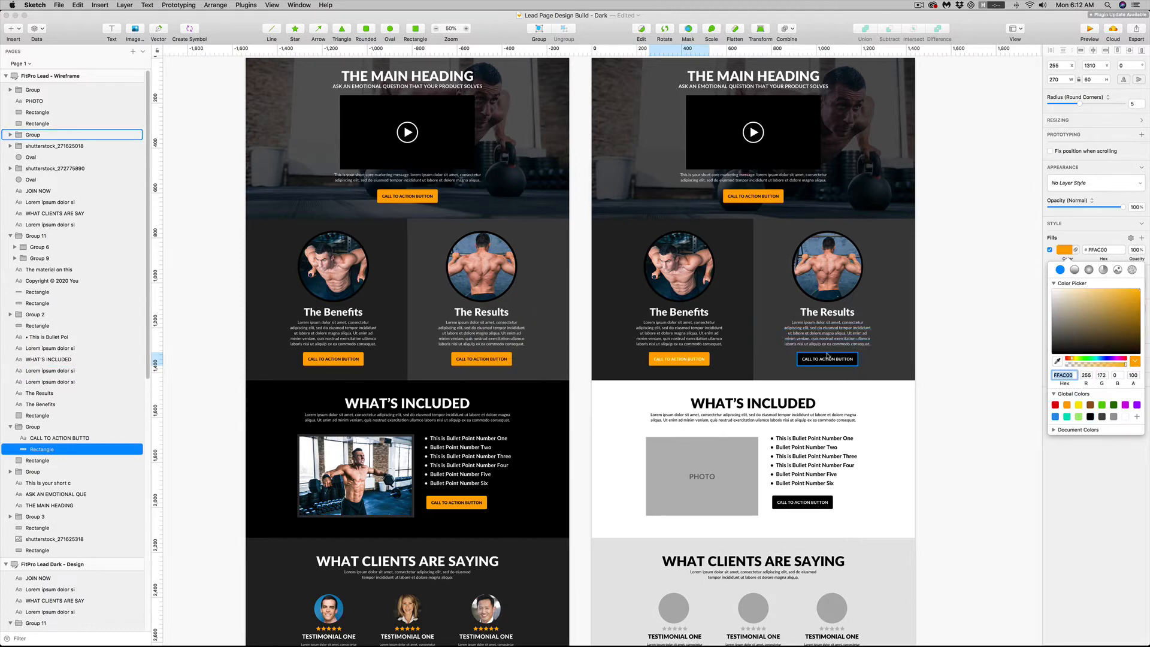
left_click(815, 360)
Change the label text of both orange call-to-action buttons under The Benefits and The Results to black
left_click(815, 359)
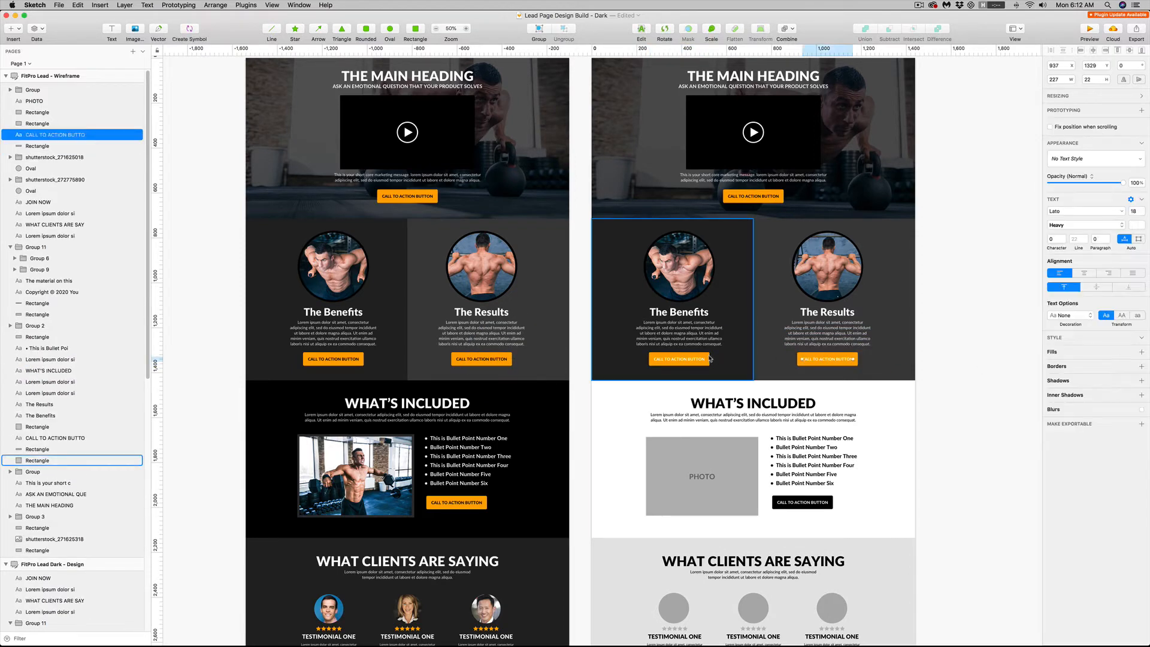
left_click(679, 359, "shift")
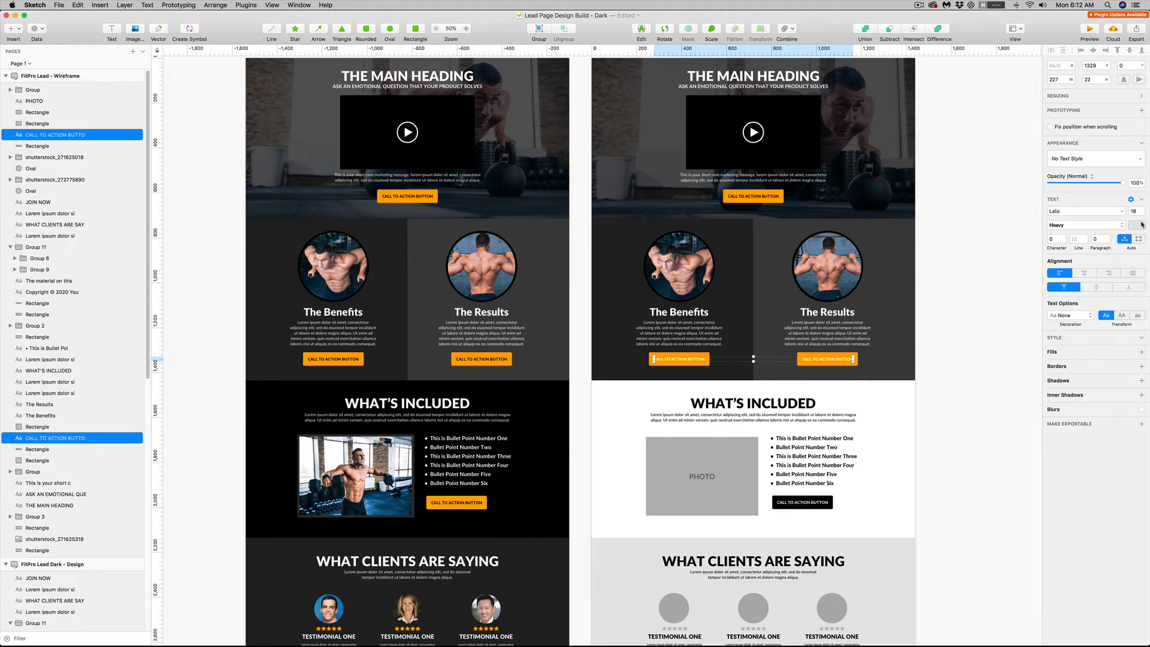
left_click(1140, 224)
left_click_drag(1089, 288, 1045, 315)
left_click_drag(961, 397, 944, 300)
left_click_drag(946, 359, 956, 277)
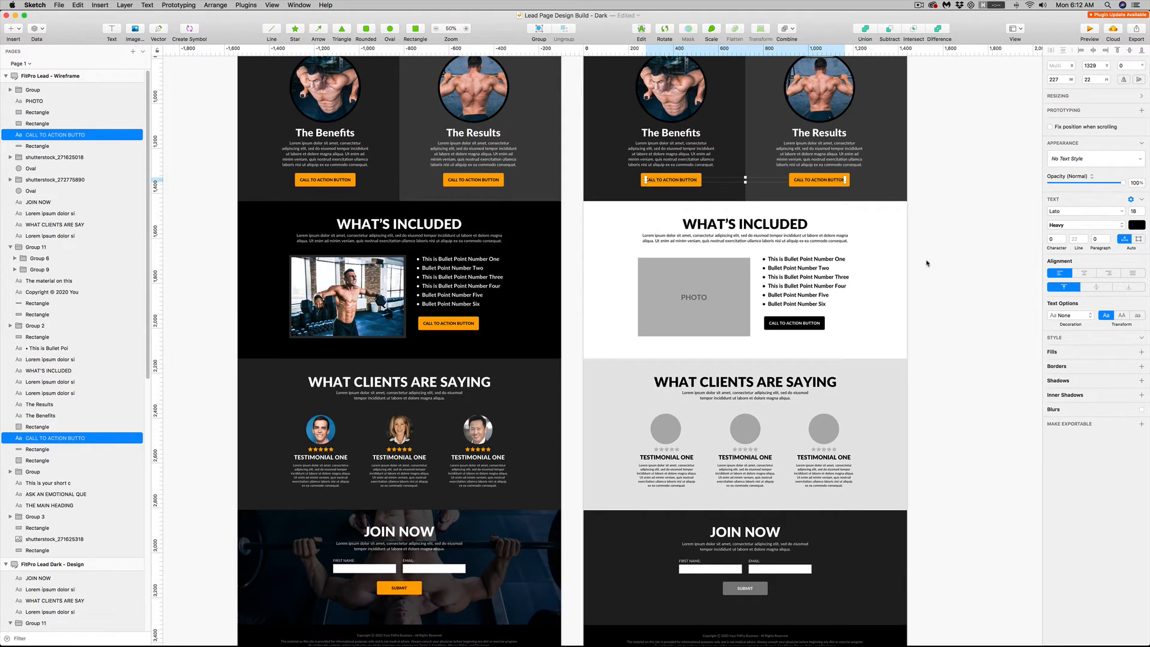
key("Escape")
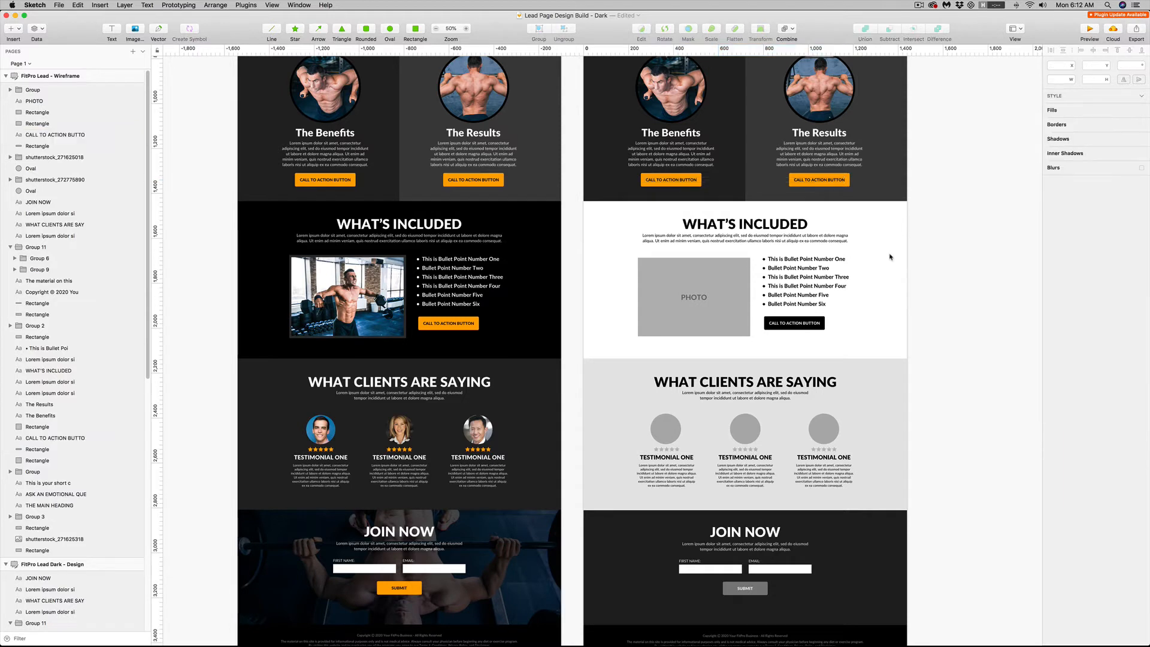
Draw a 1440 × 701 rectangle covering the wireframe's What's Included section and send it to the back
left_click(415, 31)
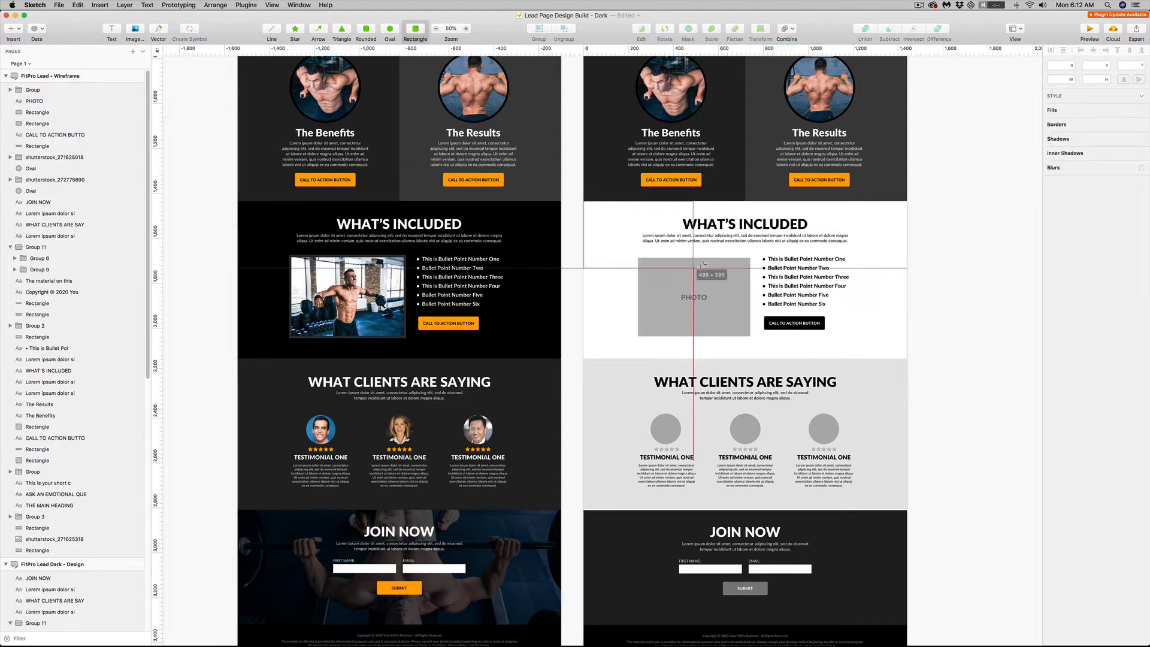
left_click_drag(584, 202, 906, 357)
key("super+x")
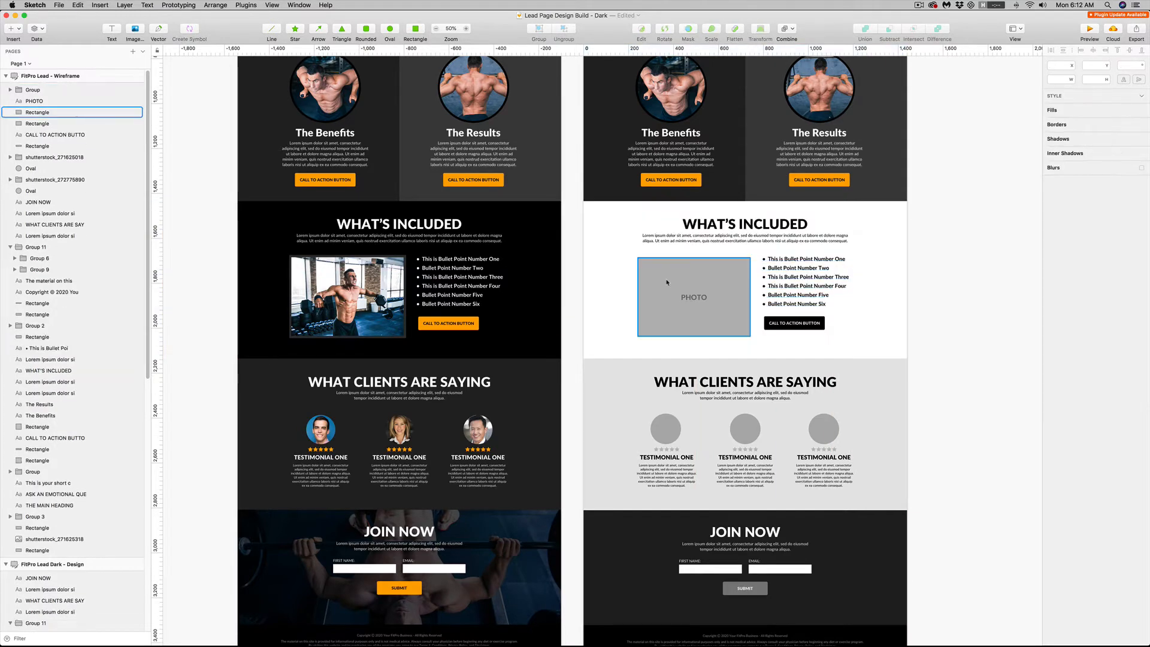
left_click(666, 282)
key("super+v")
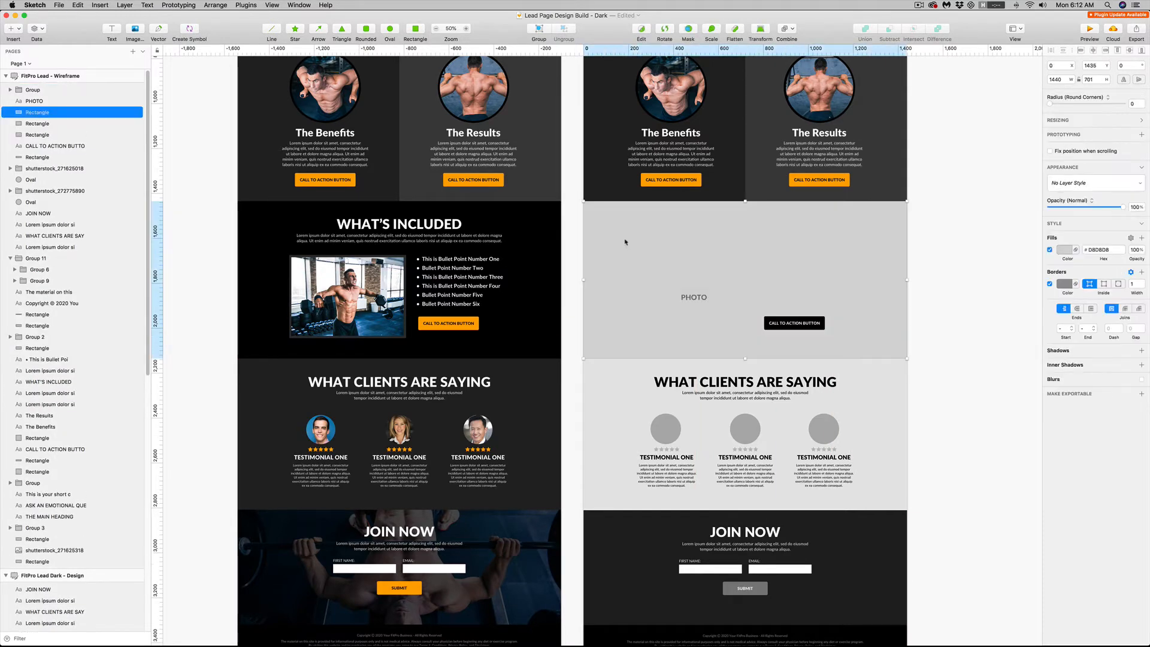
left_click(216, 4)
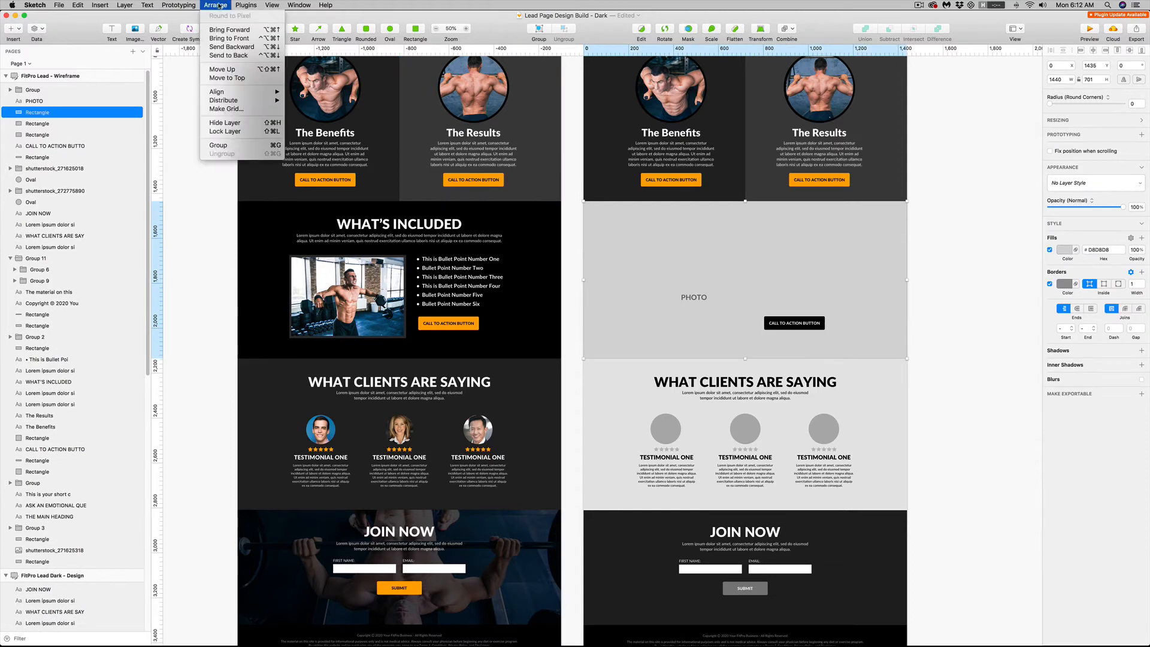
left_click(228, 55)
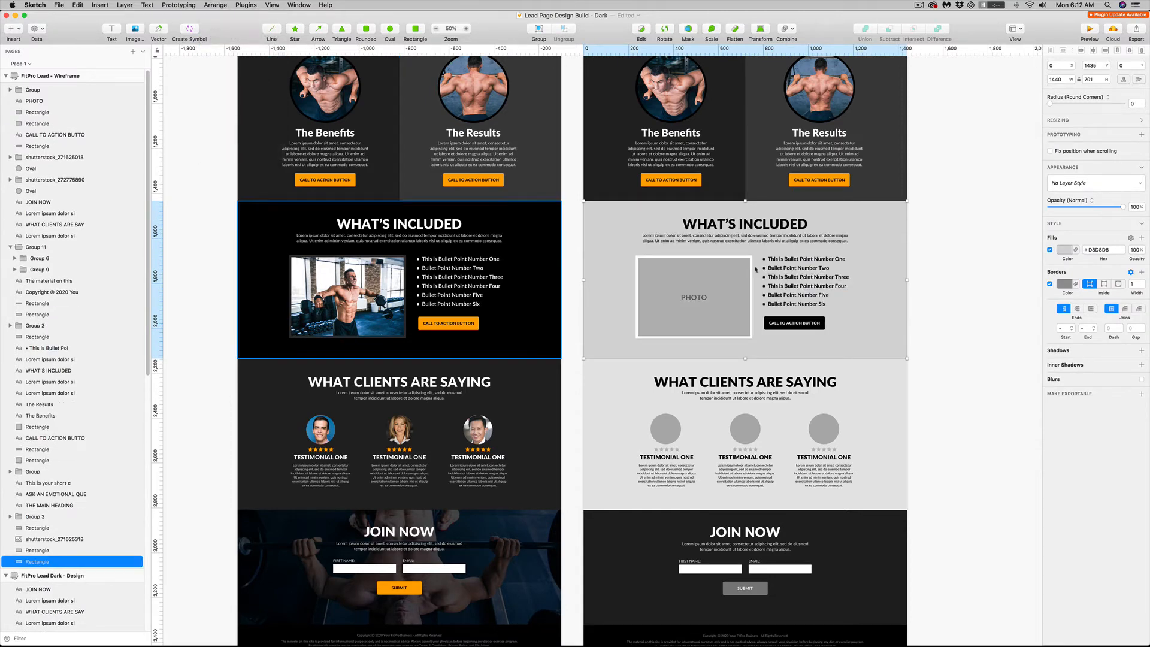
Remove the border of the What's Included background rectangle and fill it with black 000000
left_click(1049, 284)
left_click(1065, 250)
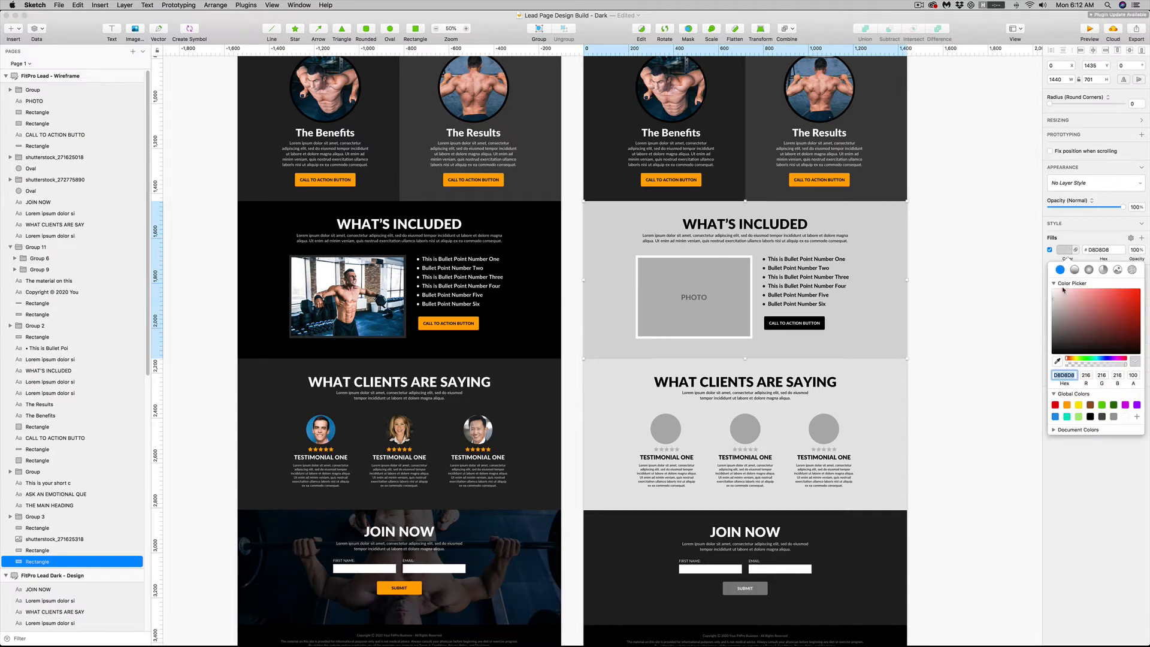
left_click_drag(1063, 290, 1048, 364)
left_click(951, 327)
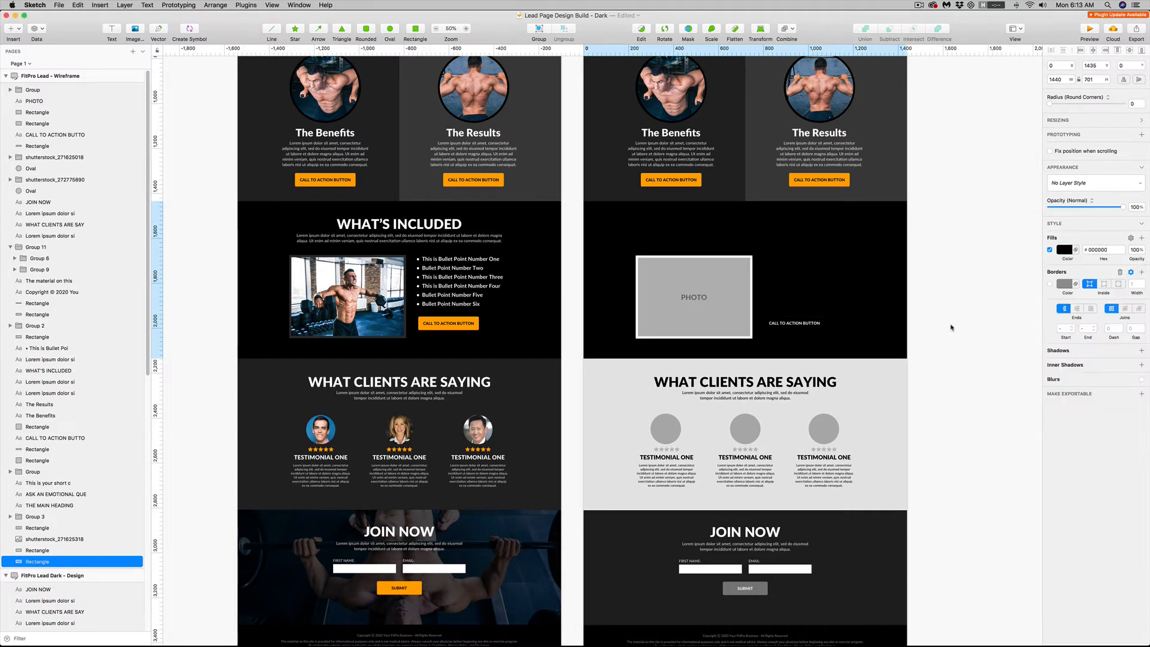
Change the What's Included heading, intro paragraph and bullet list text to white
left_click(764, 225)
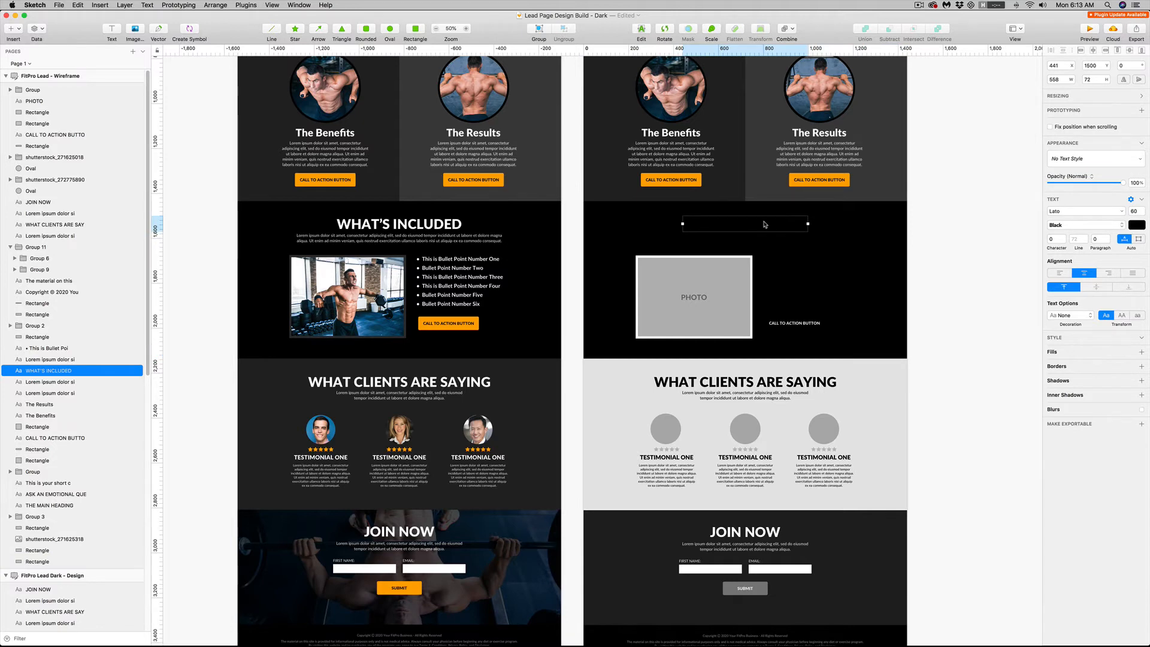
left_click(780, 242, "shift")
left_click(797, 260, "shift")
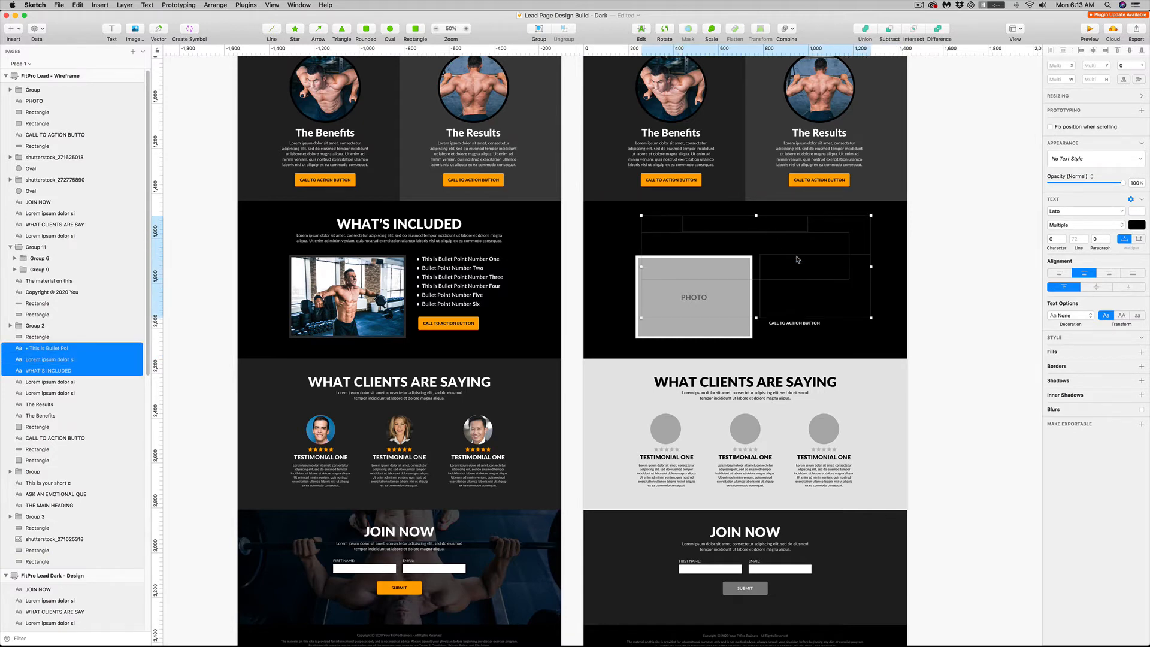
left_click(1139, 224)
left_click(1124, 375)
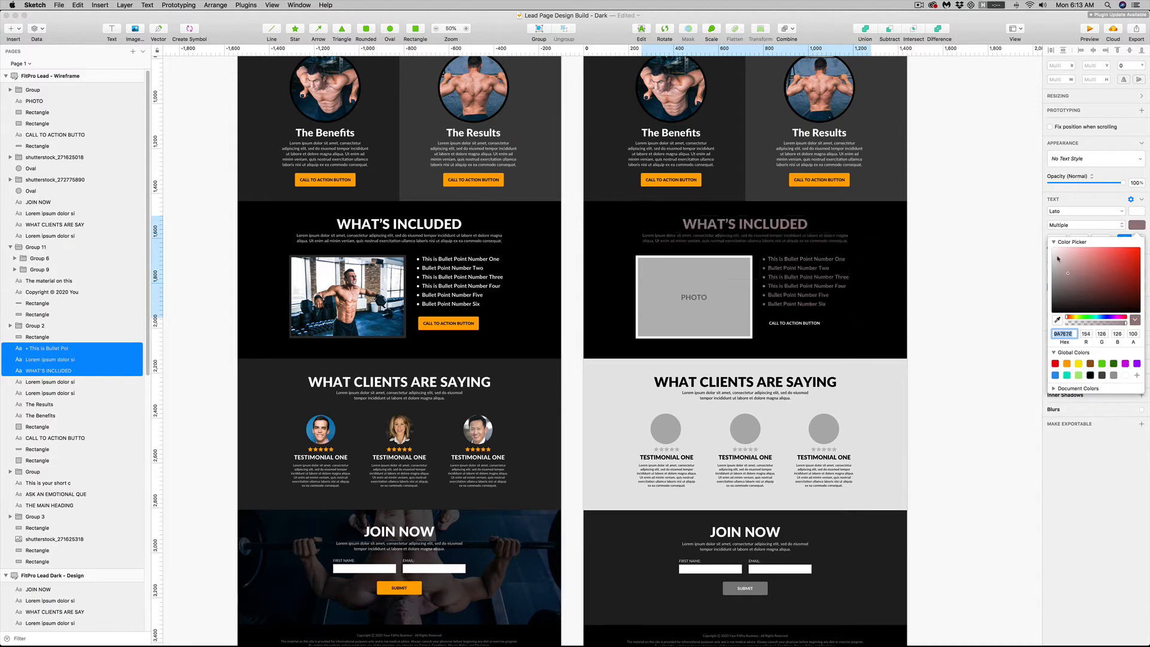
left_click(982, 218)
Delete the PHOTO label from the What's Included placeholder and insert the image shutterstock_270953858
scroll(904, 361, "up", 2)
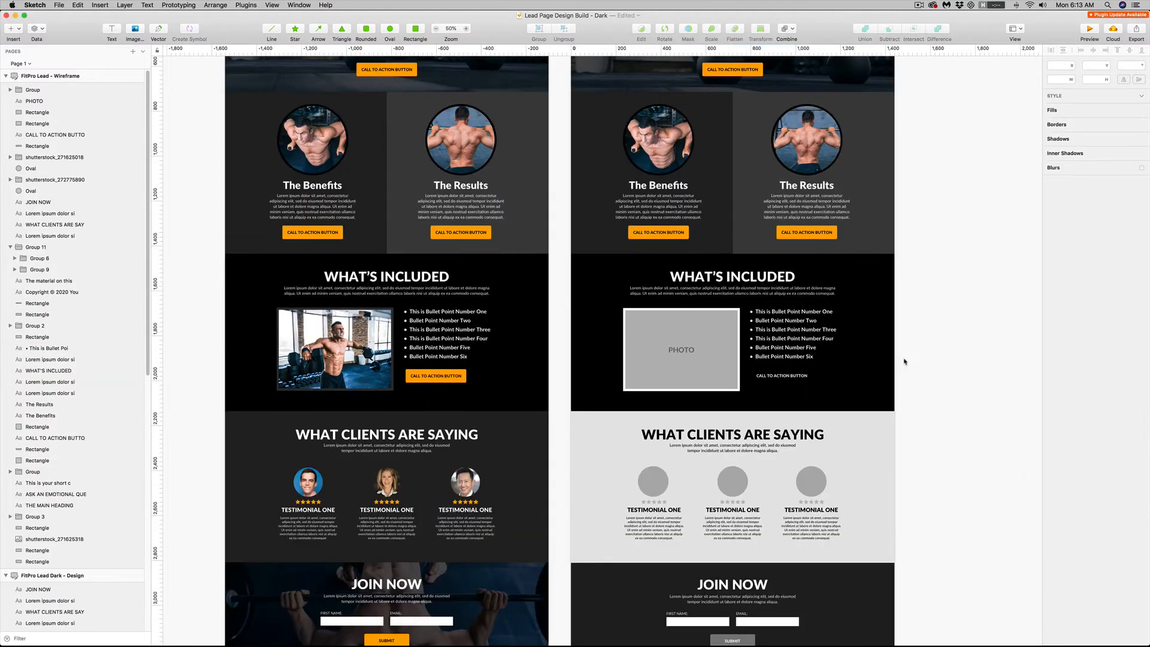
left_click(640, 323)
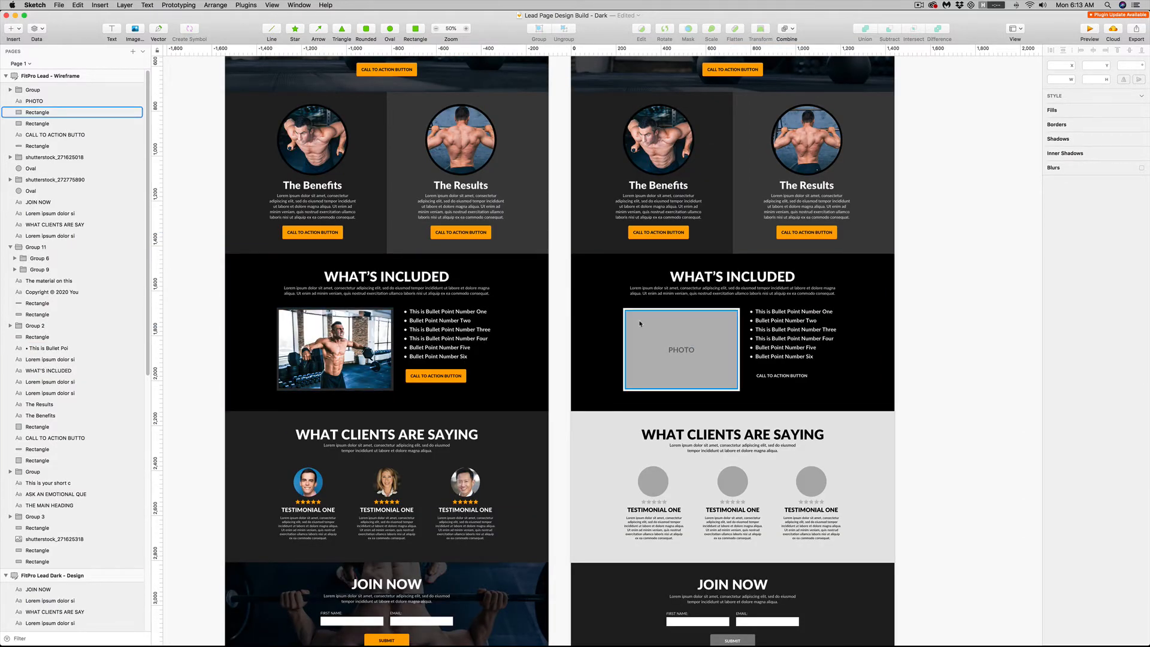
left_click(679, 152)
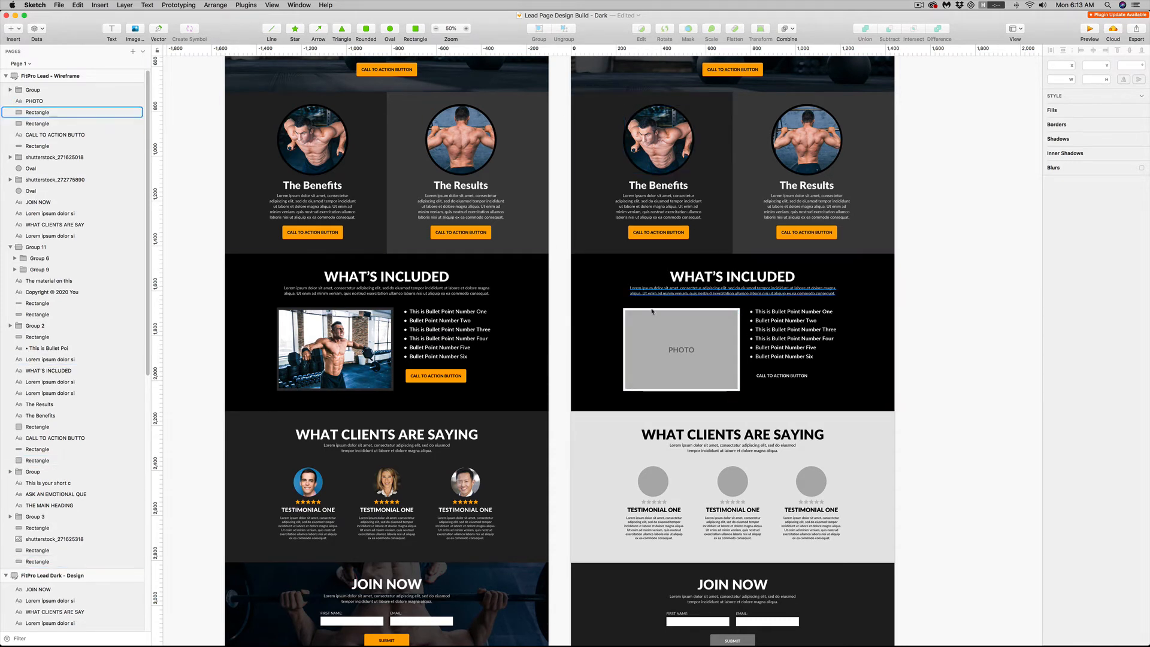
left_click(718, 354)
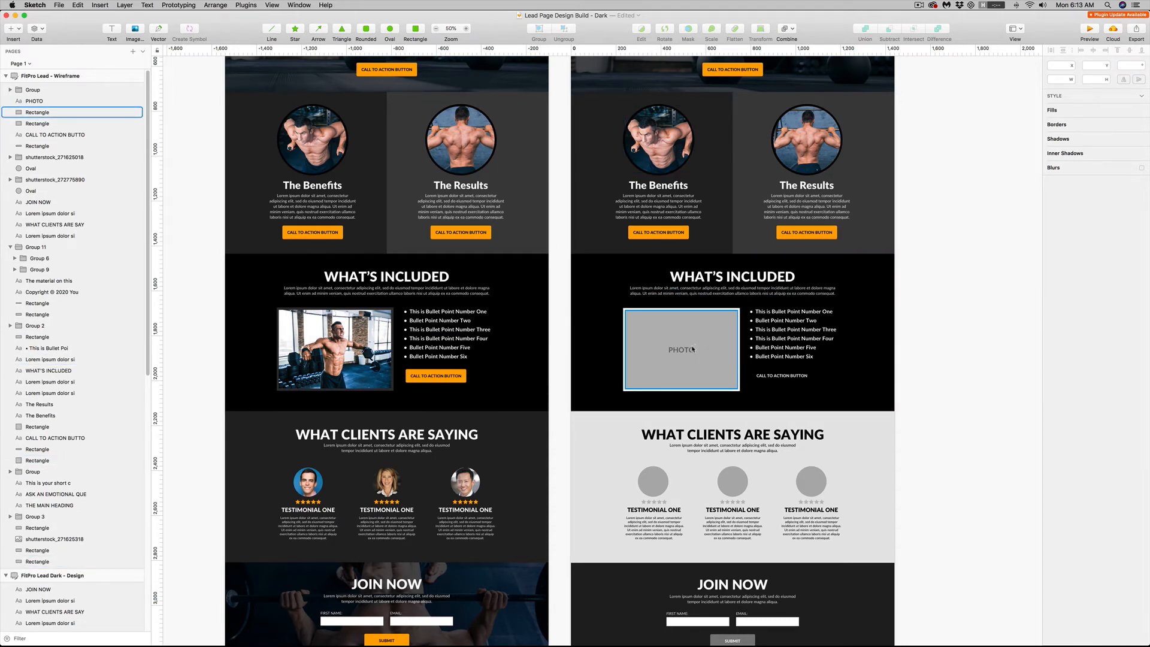
key("Delete")
key("shift+super+k")
key("Return")
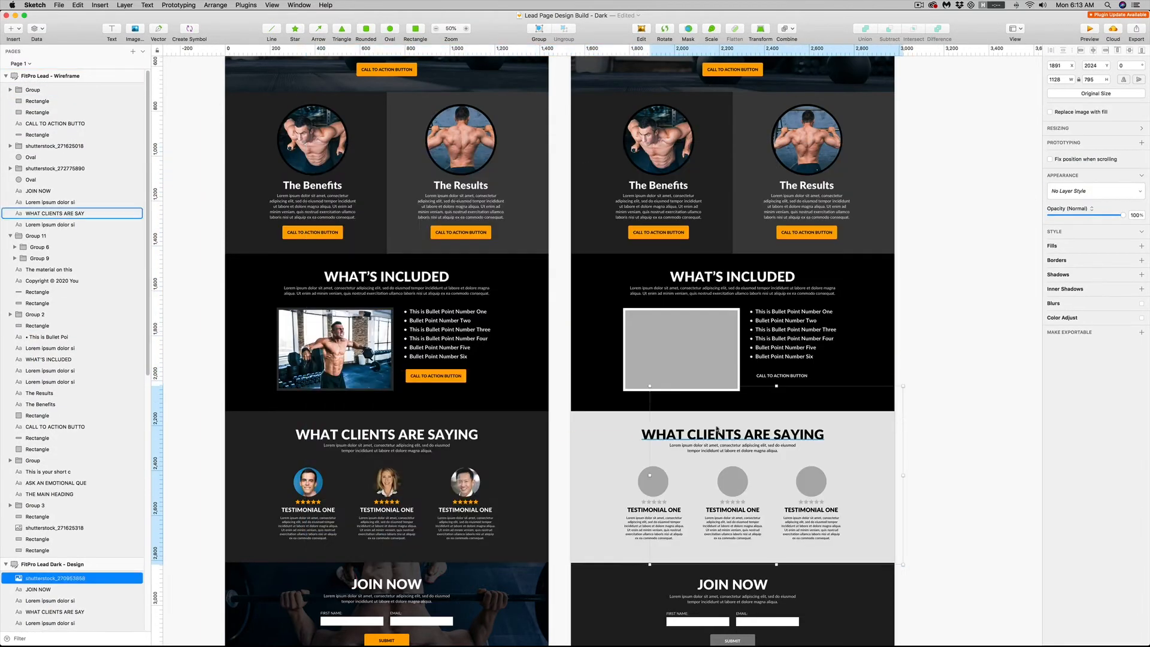
Move the inserted gym photo over the What's Included placeholder and scale it to about 767 × 541
key("super+z")
left_click_drag(467, 311, 750, 347)
left_click_drag(587, 179, 833, 352)
left_click_drag(862, 419, 605, 414)
left_click_drag(930, 597, 749, 469)
left_click_drag(711, 398, 754, 351)
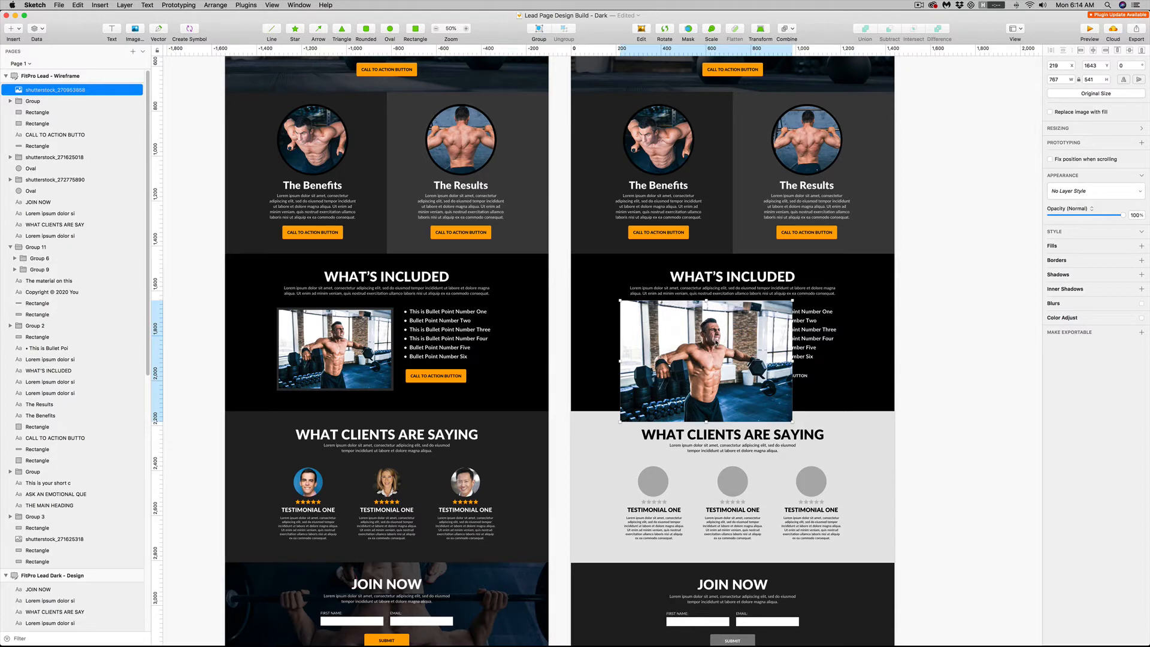
key("Delete")
left_click(690, 342)
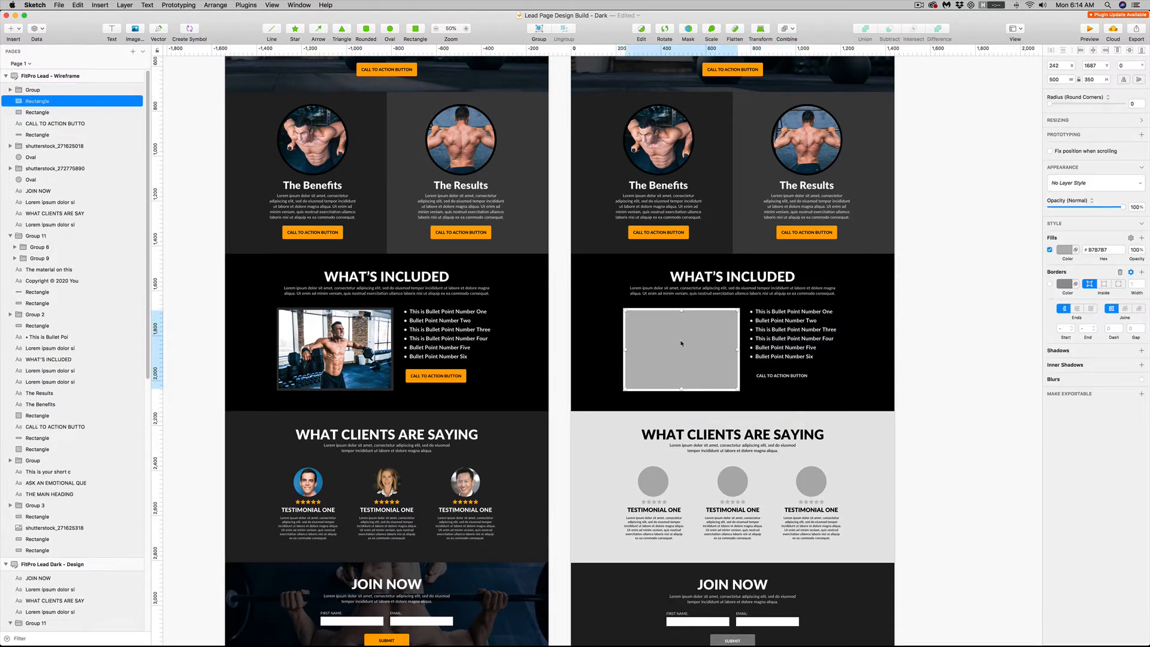
key("super+z")
Move the gym photo behind the gray placeholder rectangle and lower the rectangle's opacity to see through it
key("super+alt+Down")
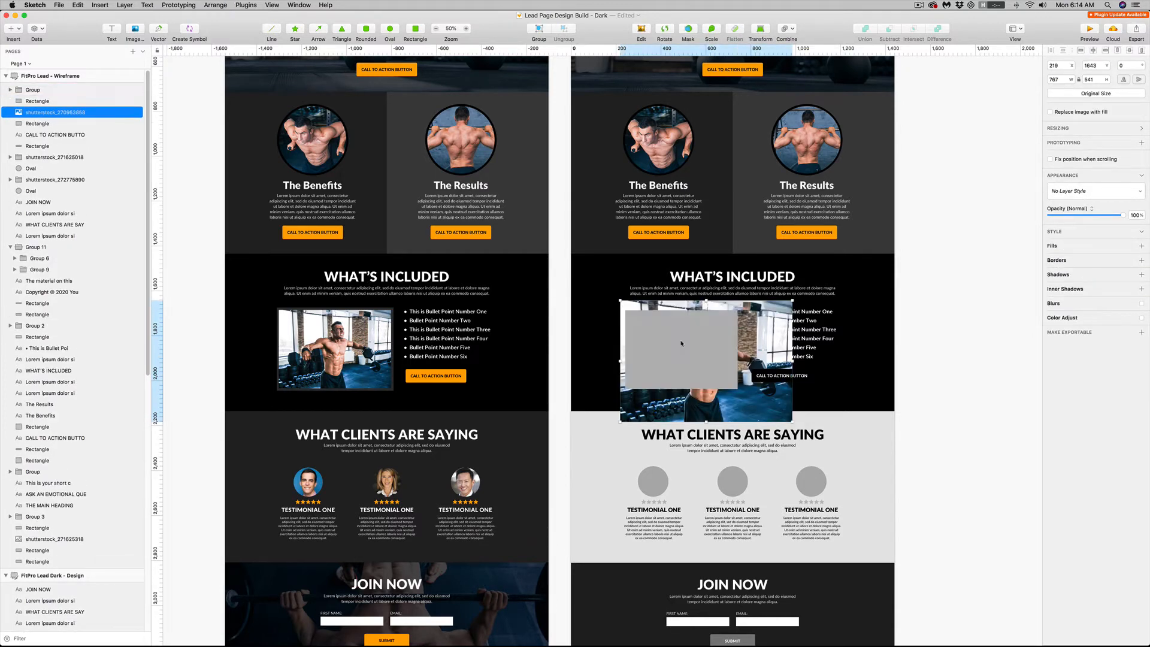
left_click(681, 343)
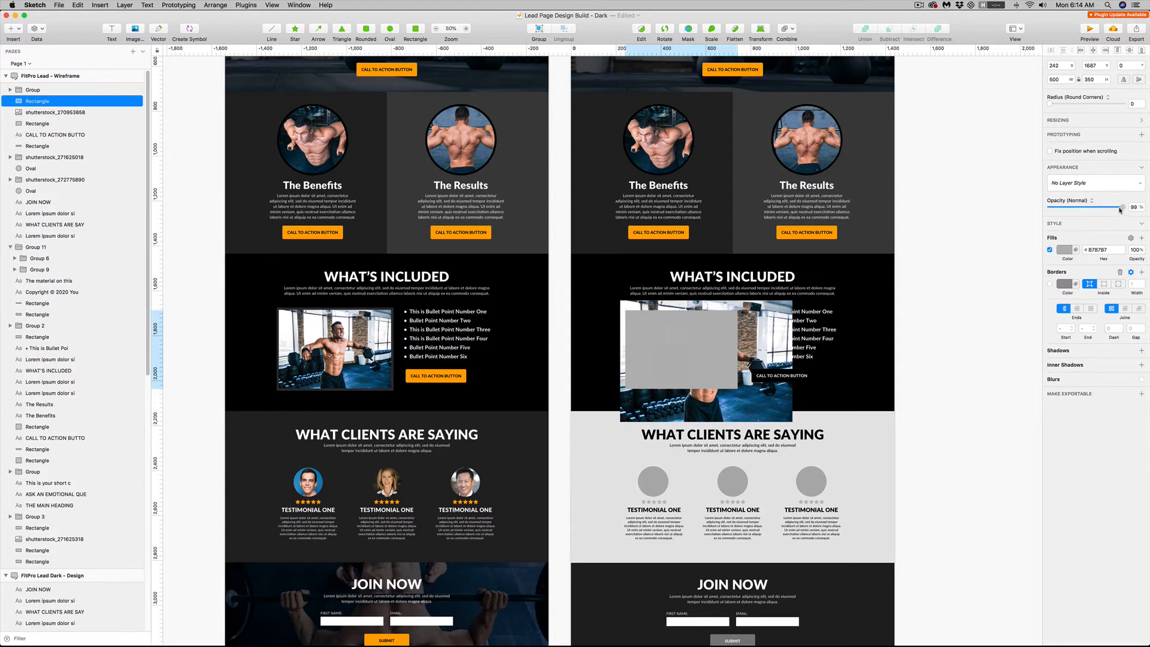
left_click_drag(1119, 209, 1082, 210)
Scale the gym photo to about 612 × 432 and nudge it to X 209, Y 1623 around the placeholder
left_click(784, 418)
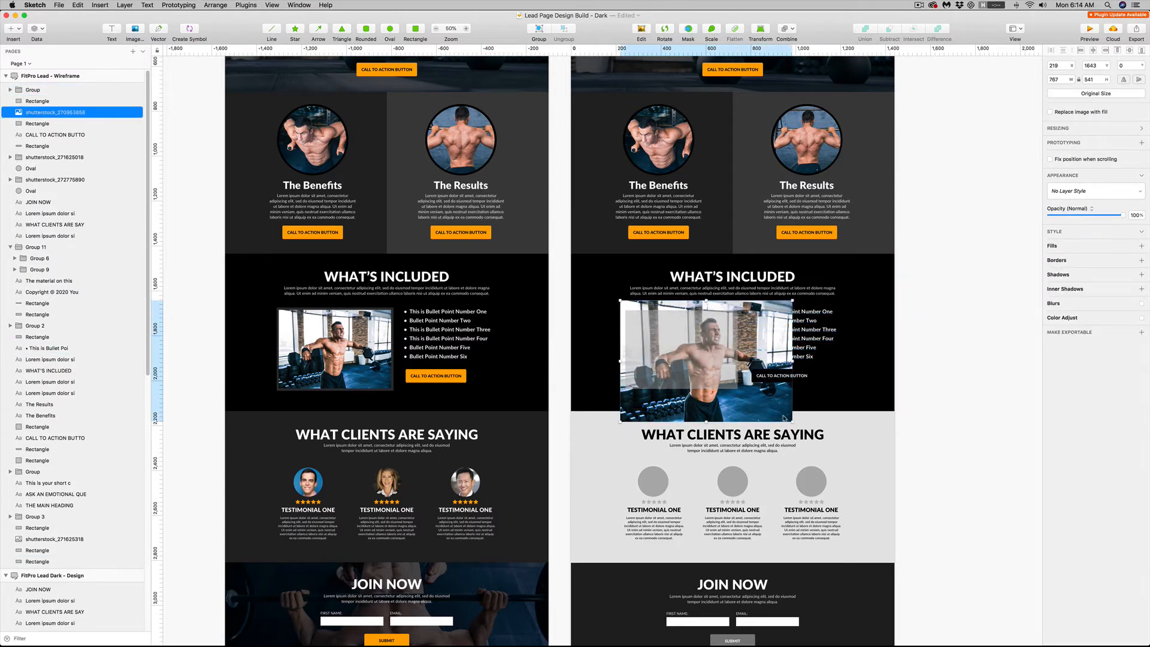
left_click_drag(790, 421, 757, 397)
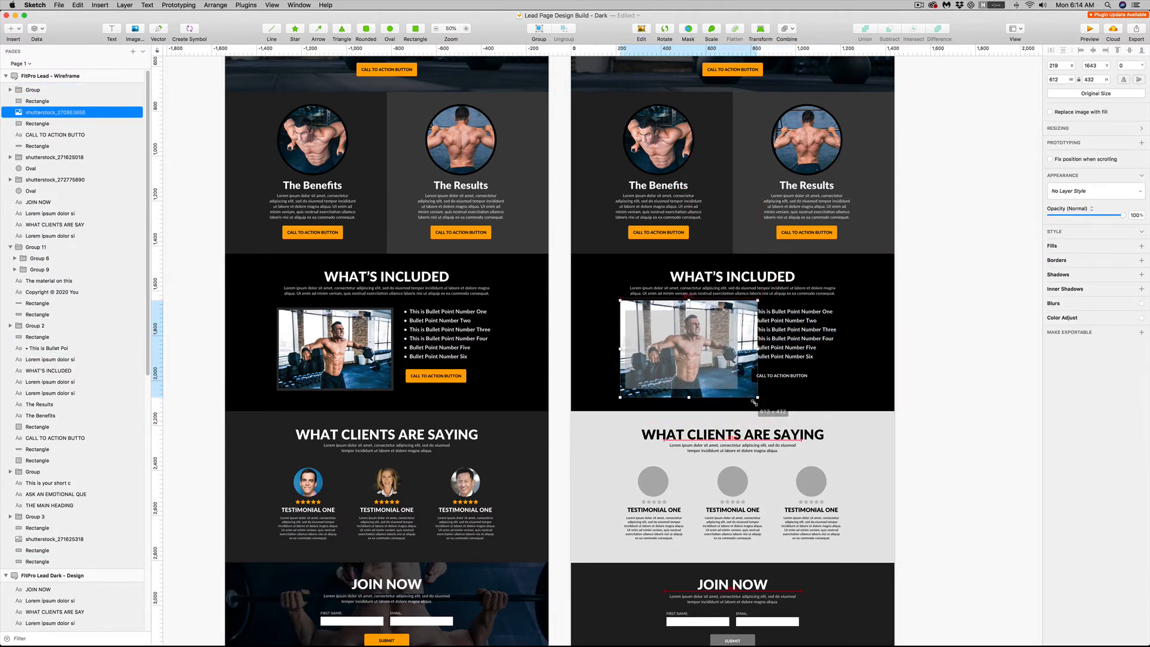
key("shift+Left")
key("shift+Up")
key("shift+Up")
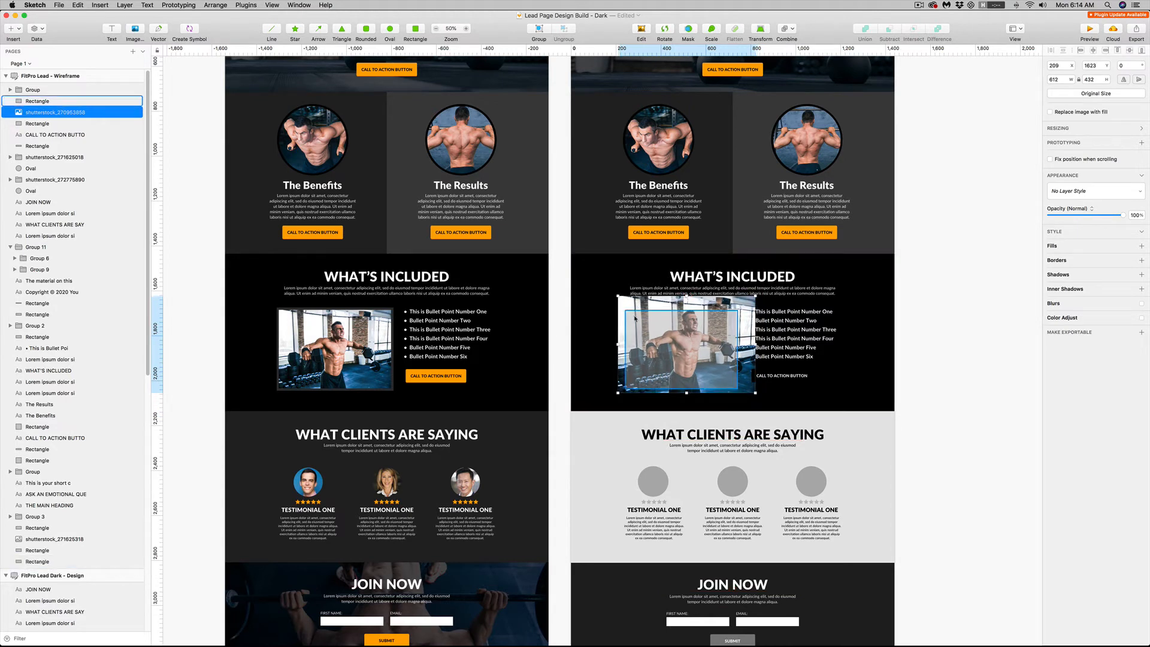
Mask the gym photo with the gray placeholder rectangle
left_click(634, 319, "shift")
right_click(637, 323)
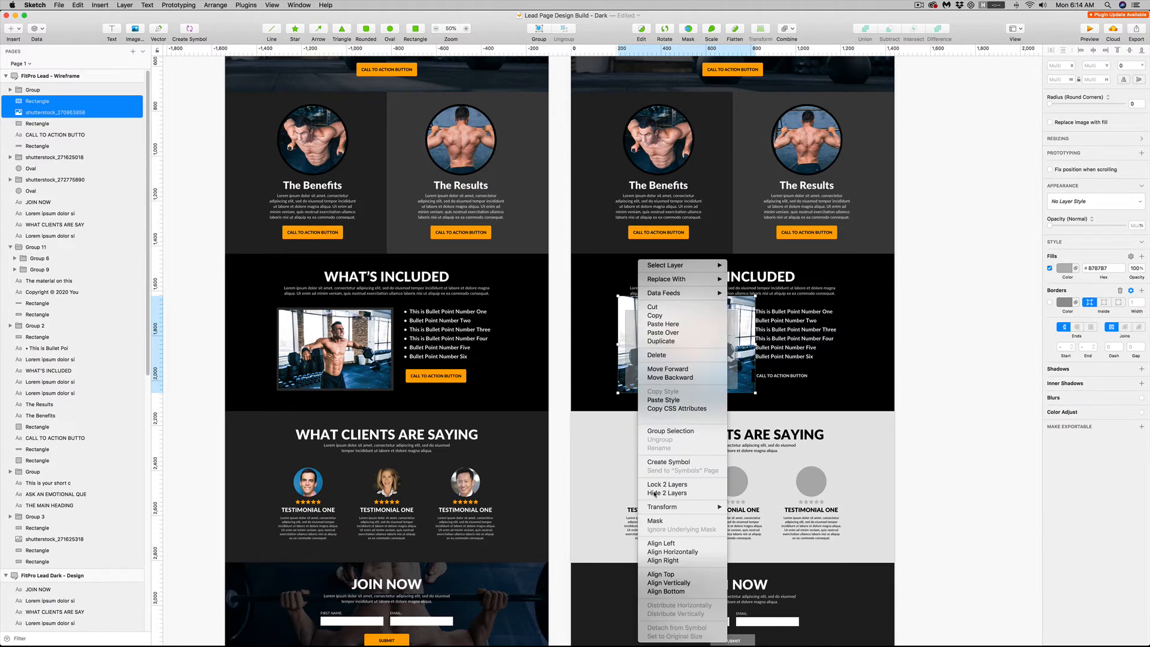
left_click(656, 524)
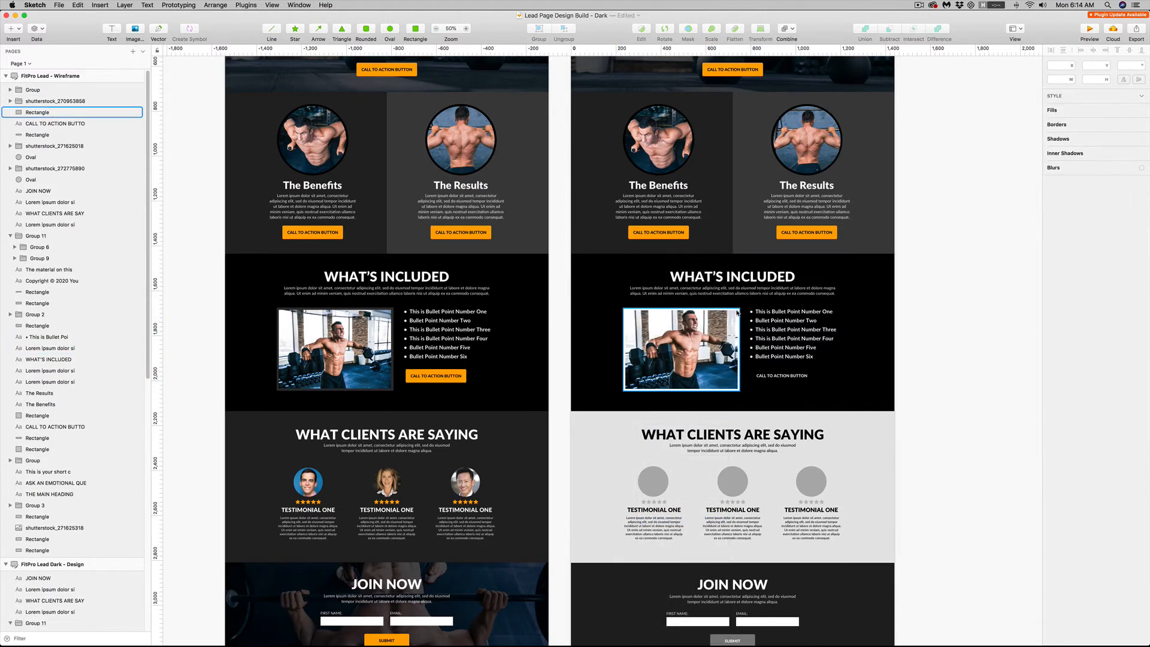
Fill the frame rectangle behind the gym photo with the dark gray 303030 sampled from the dark design
left_click(735, 311)
left_click(1064, 252)
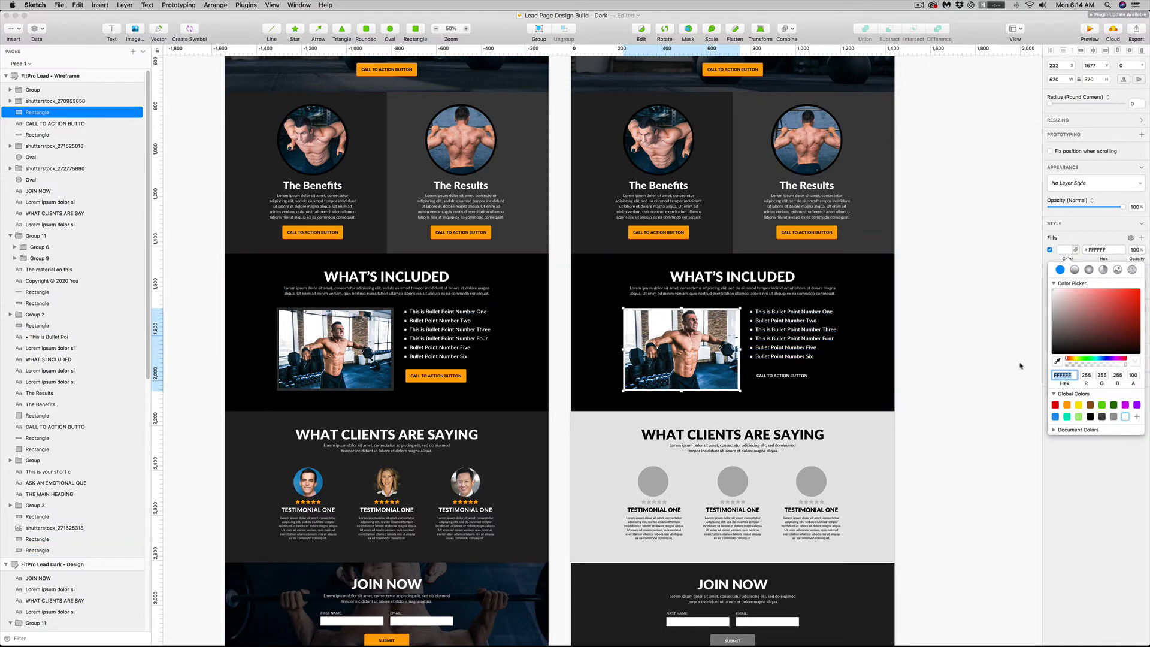
left_click(1057, 361)
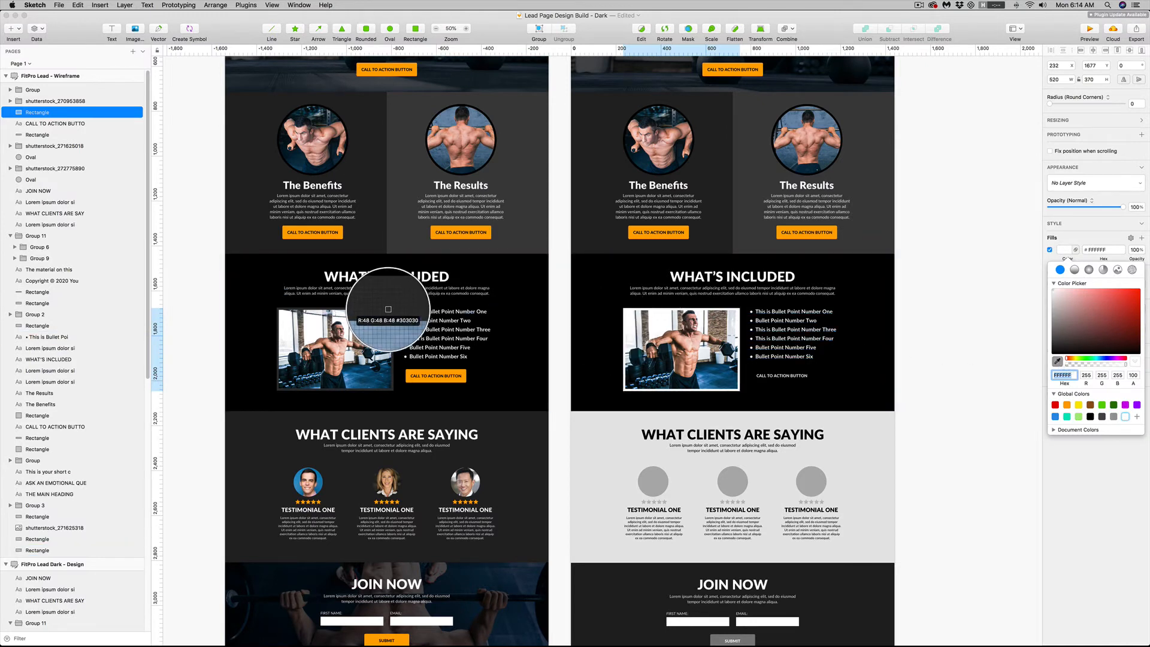
left_click(319, 348)
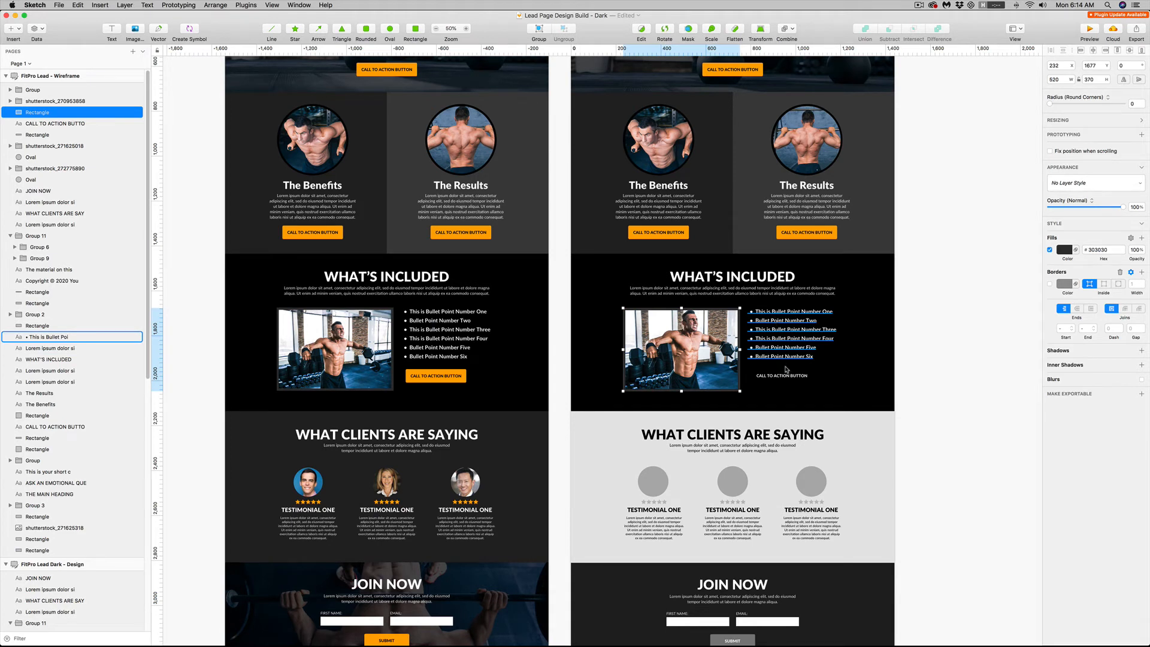
left_click(926, 380)
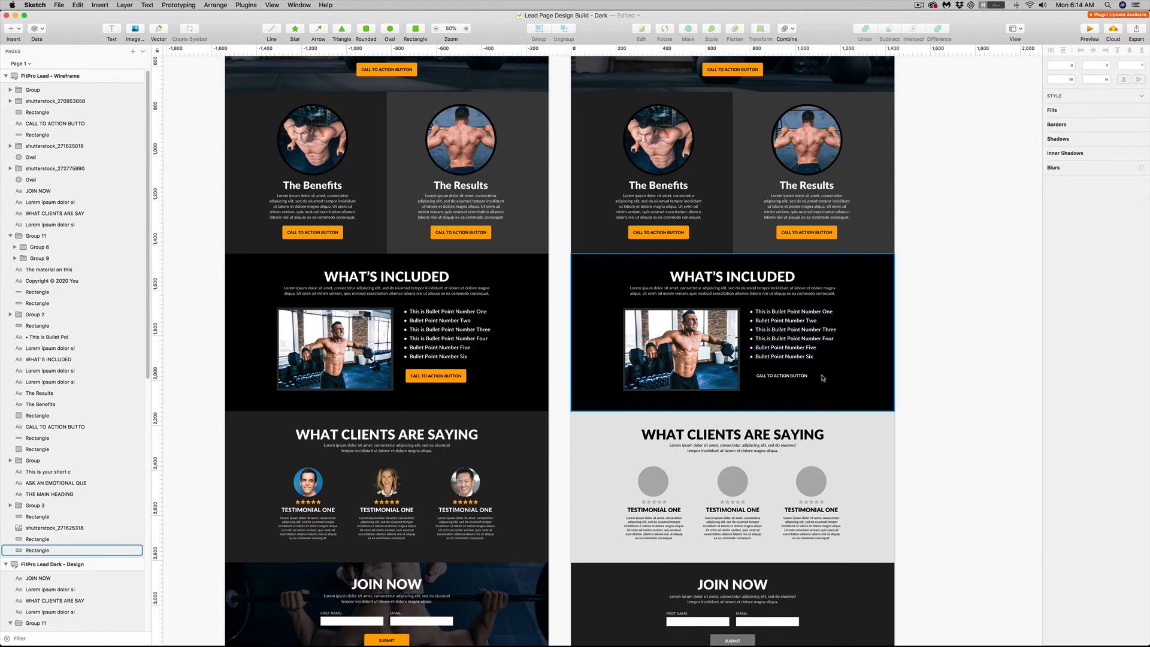
Fill the What's Included call-to-action button with the orange sampled from the button under The Results
double_click(796, 376)
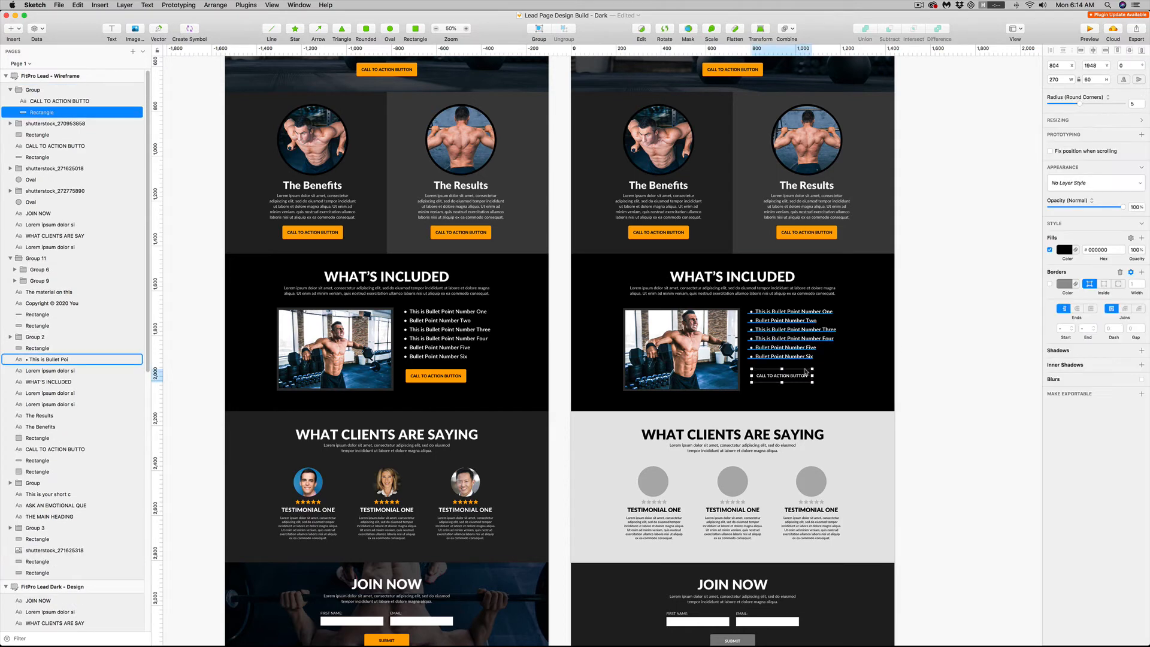
left_click(1065, 251)
left_click(1057, 361)
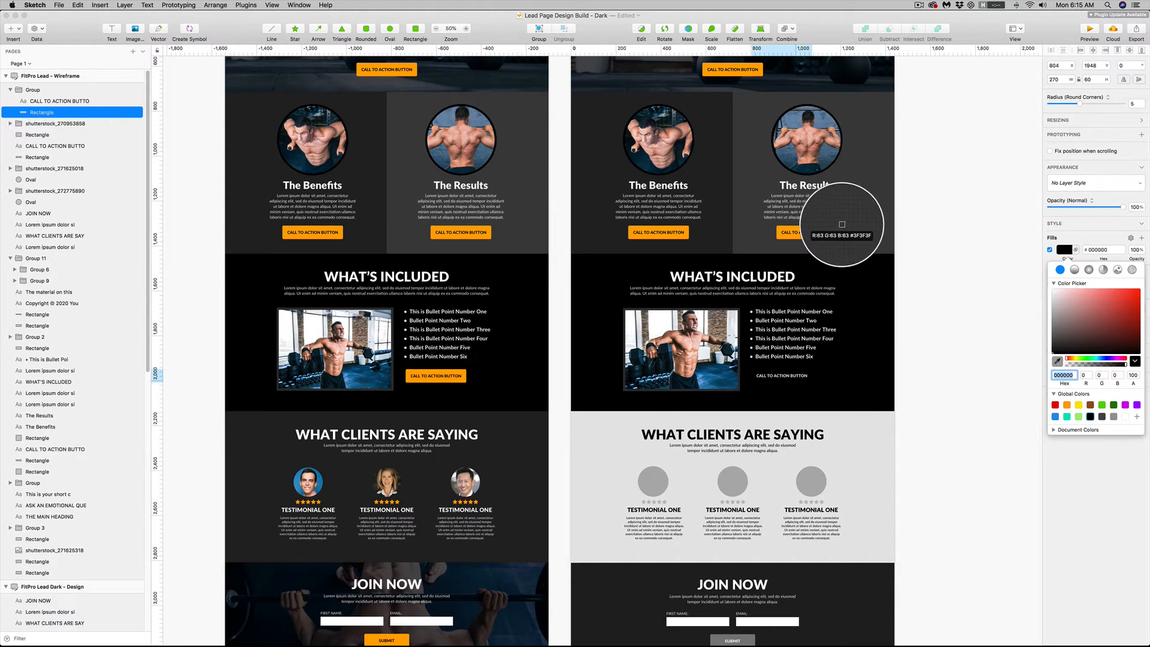
left_click(832, 231)
Change the label text of the What's Included call-to-action button to black
left_click(792, 378)
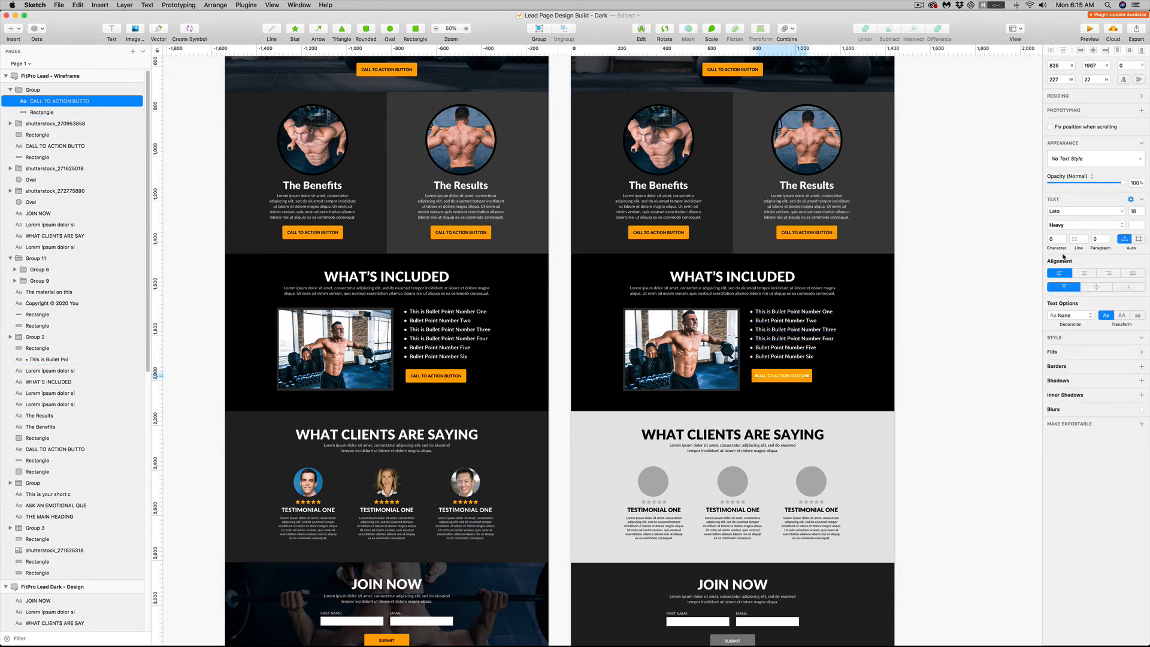
left_click(1136, 225)
left_click(1126, 309)
Fill the What Clients Are Saying background with the dark gray 222222 sampled from the dark design
left_click_drag(948, 500, 937, 329)
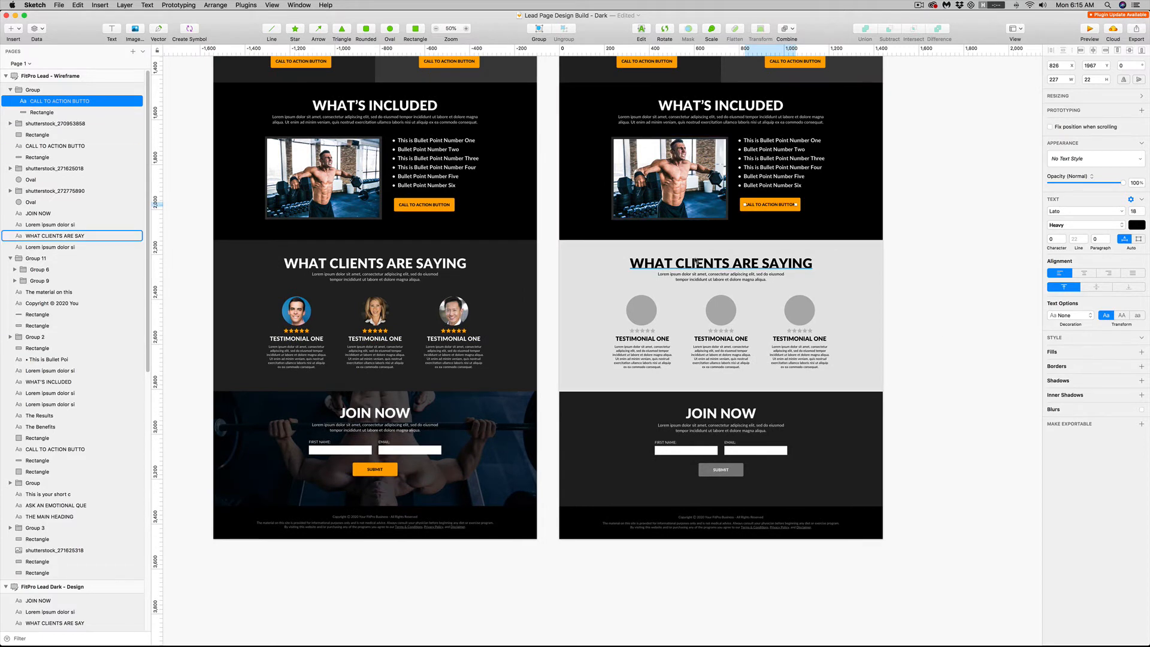
left_click(869, 270)
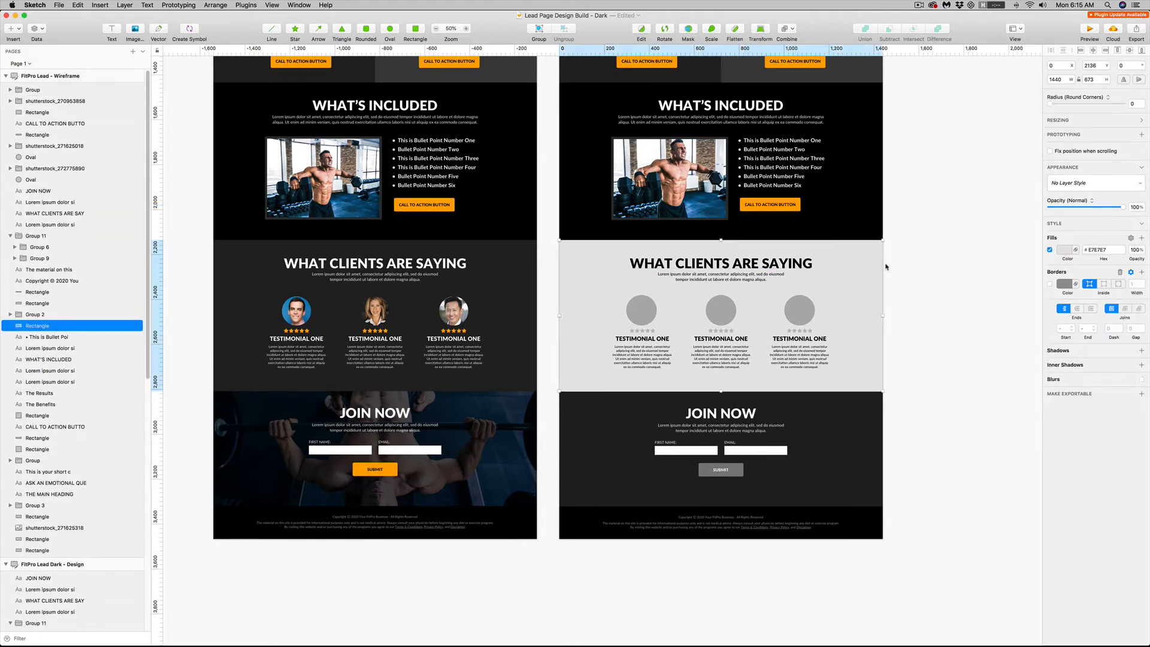
left_click(1064, 252)
left_click(1056, 361)
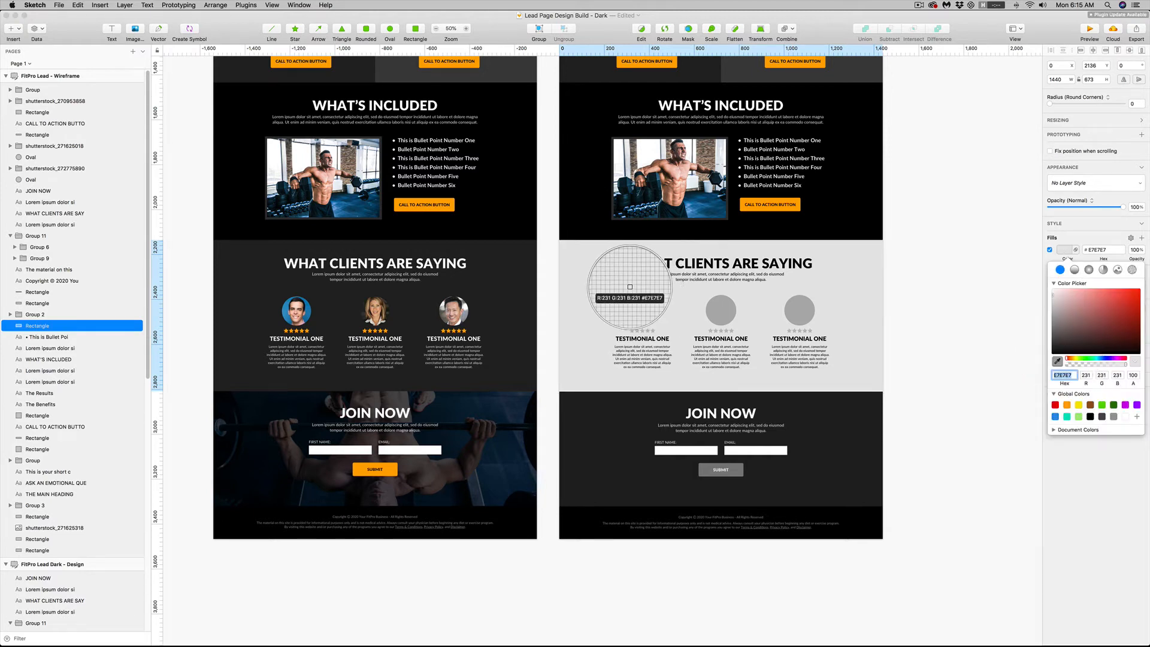
left_click(524, 261)
left_click(914, 329)
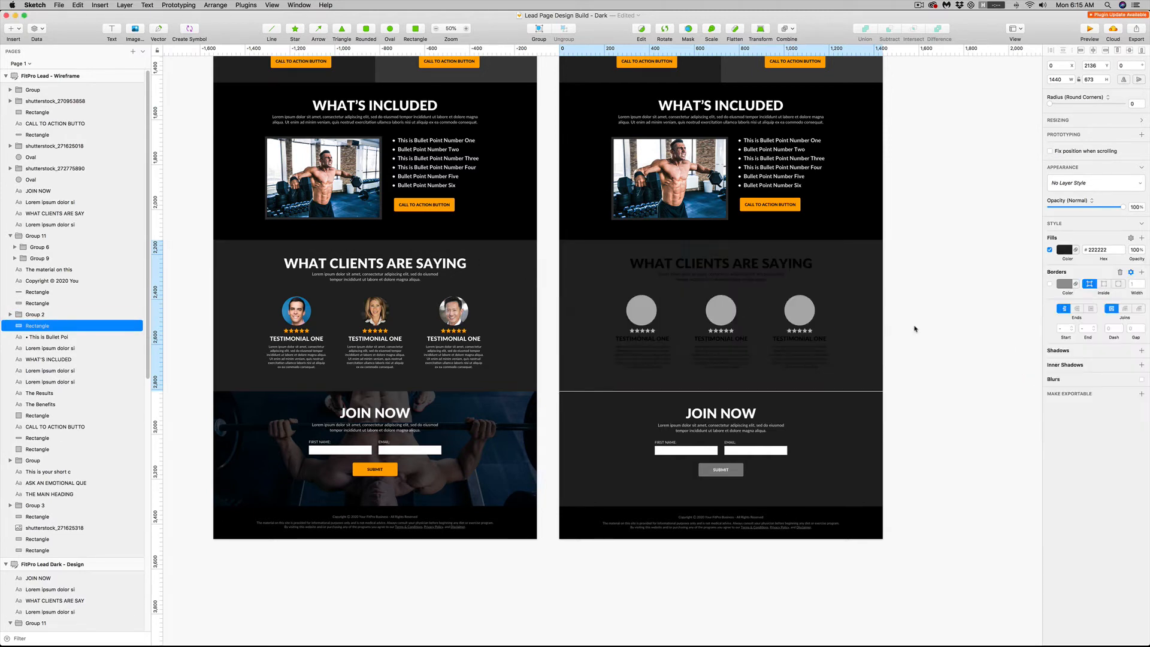
Change the What Clients Are Saying heading and its intro paragraph to white
left_click(779, 270)
left_click(718, 276, "shift")
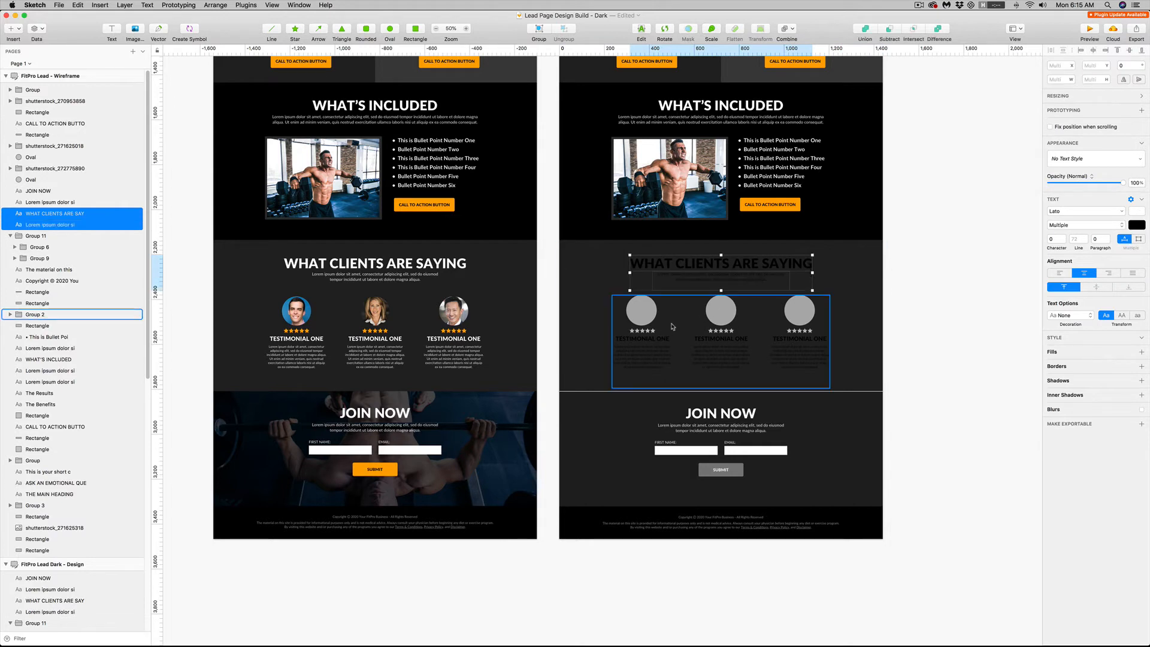
left_click(1136, 225)
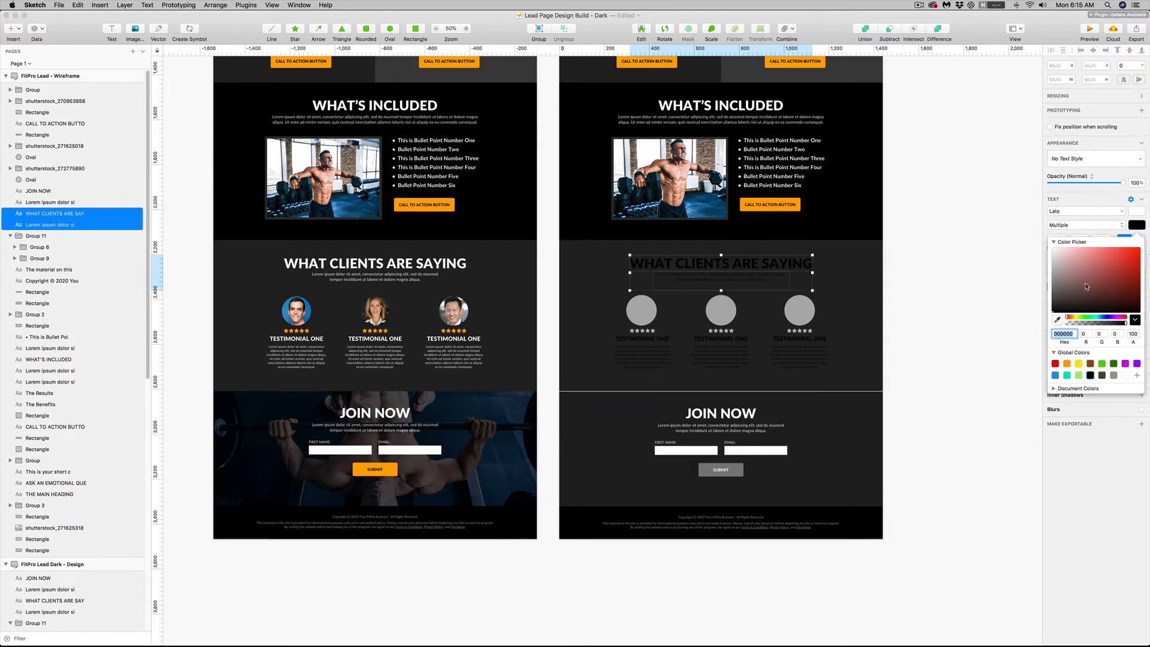
left_click_drag(1086, 287, 1034, 233)
Ungroup the block holding the three testimonials
left_click(675, 318)
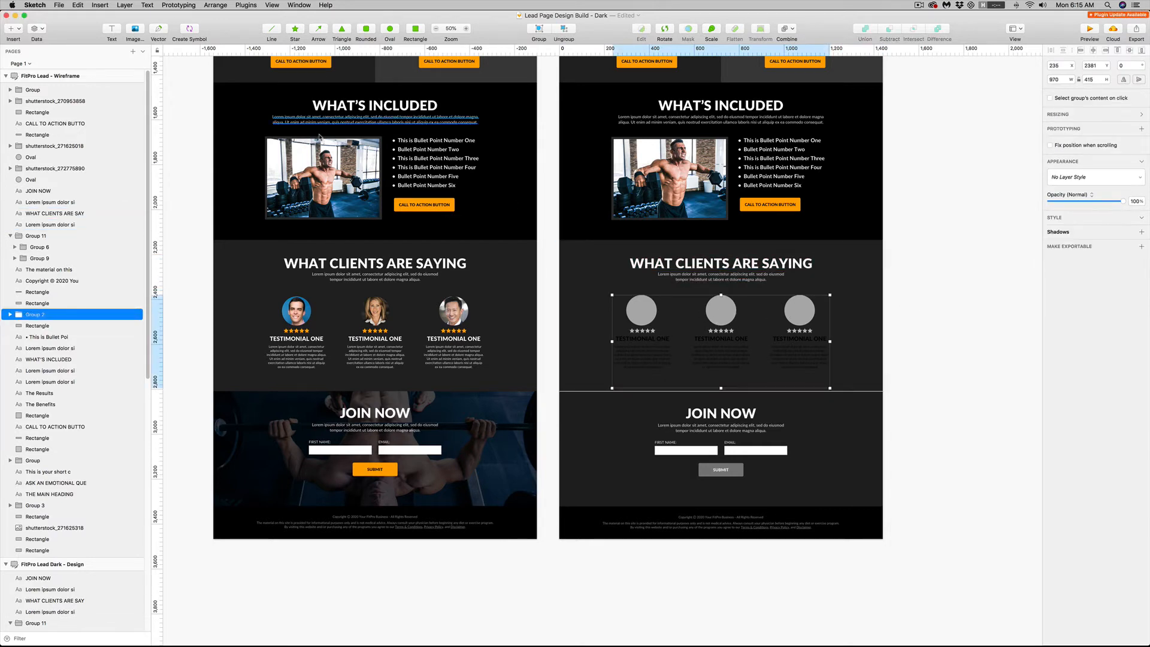
left_click(215, 5)
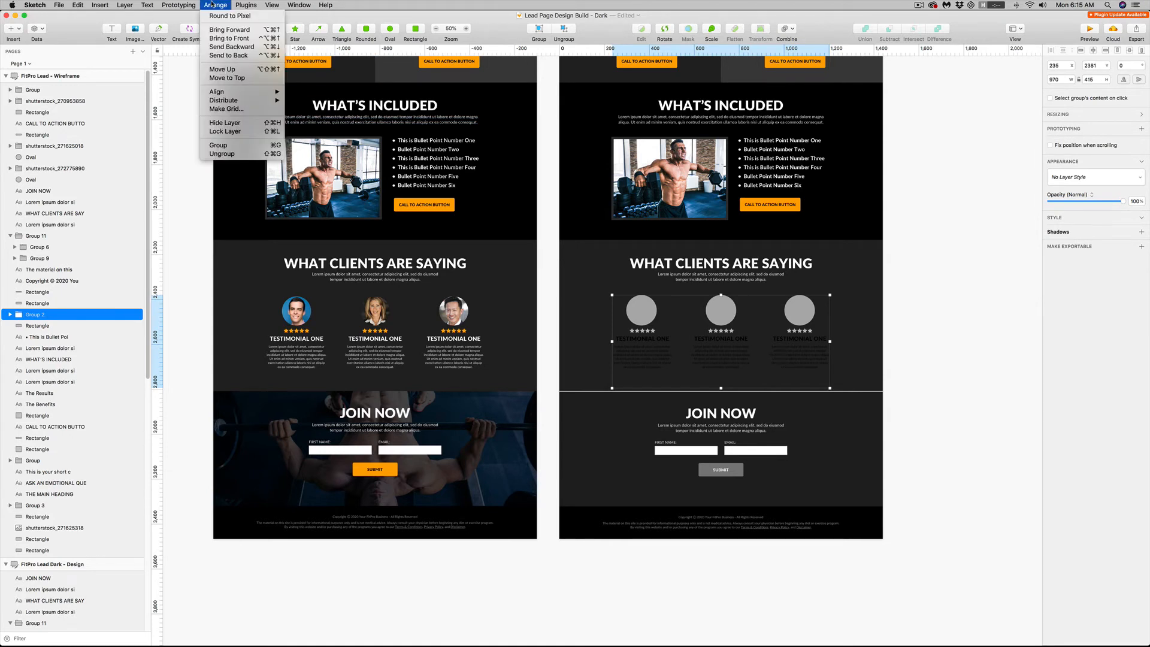
left_click(221, 154)
Change the titles and body texts of all three testimonials to white
left_click(738, 343)
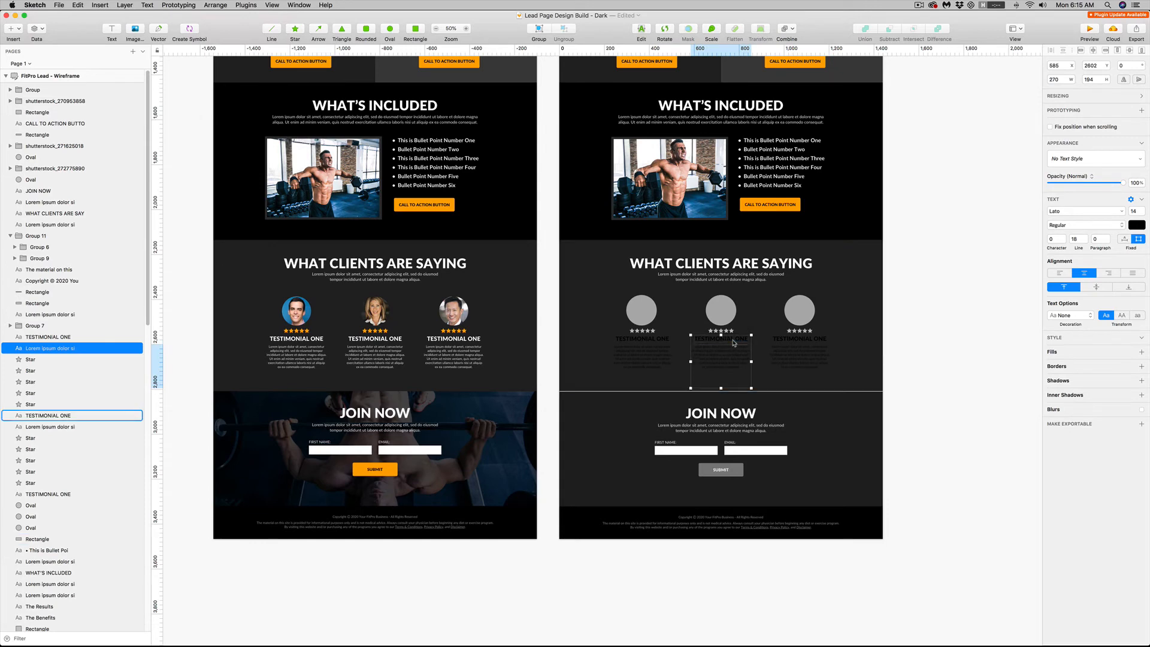
left_click(790, 340, "shift")
left_click(798, 355, "shift")
left_click(642, 358, "shift")
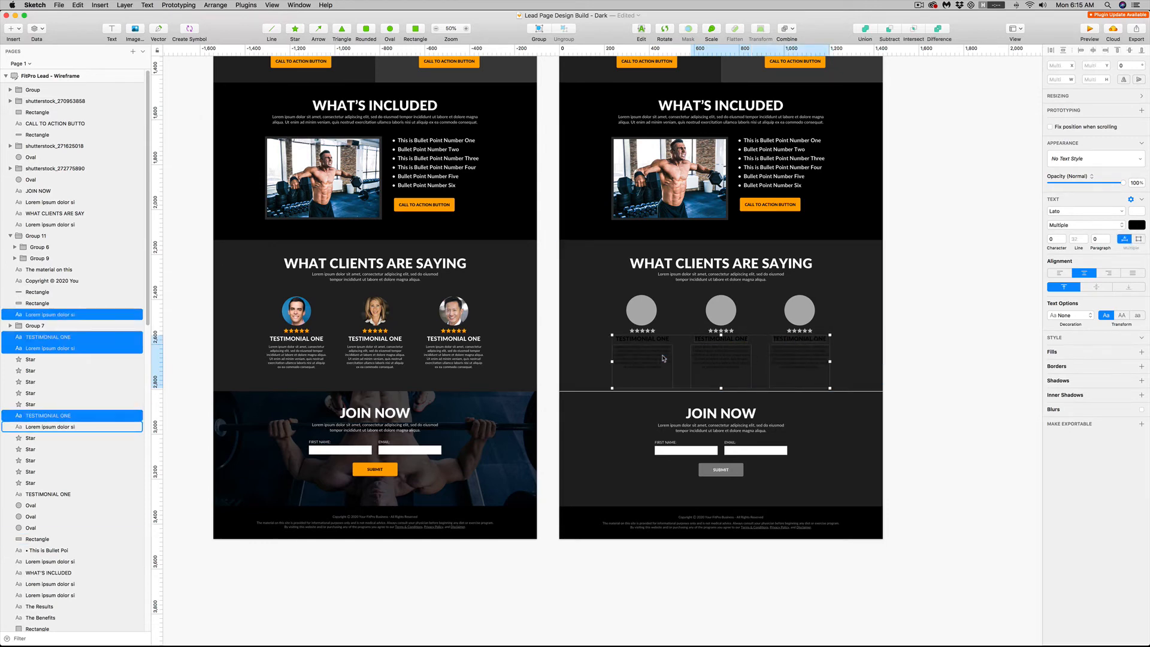
left_click(642, 339, "shift")
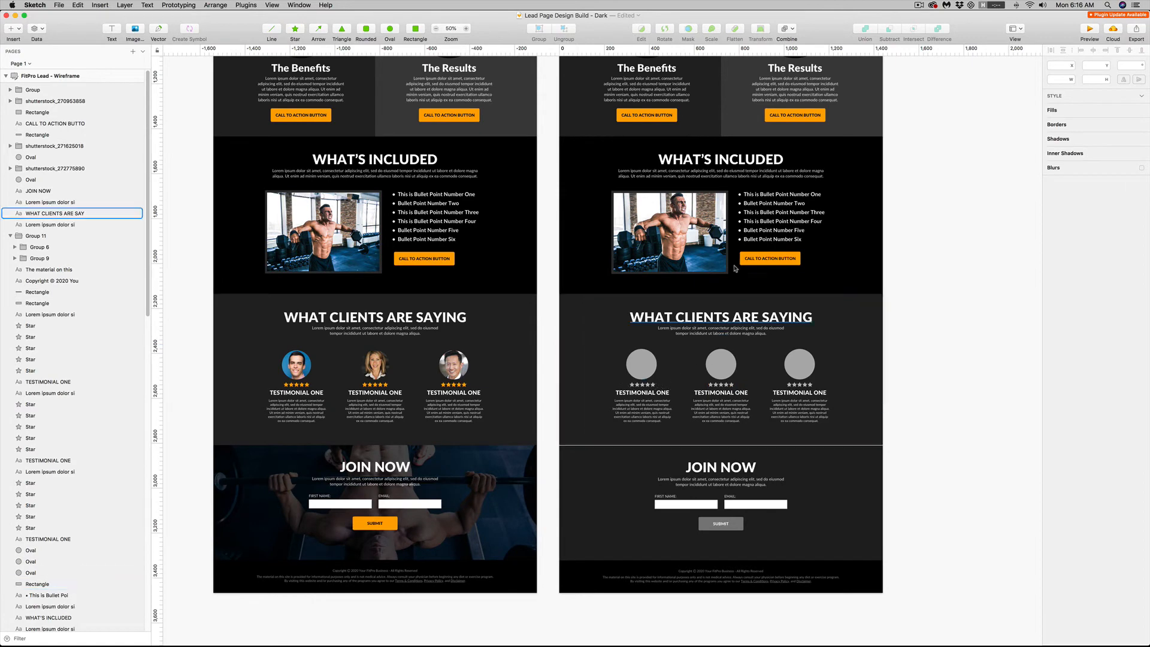
Fill the first testimonial's five stars with orange FFAC00 sampled from the call to action button
left_click(466, 28)
key("super+plus")
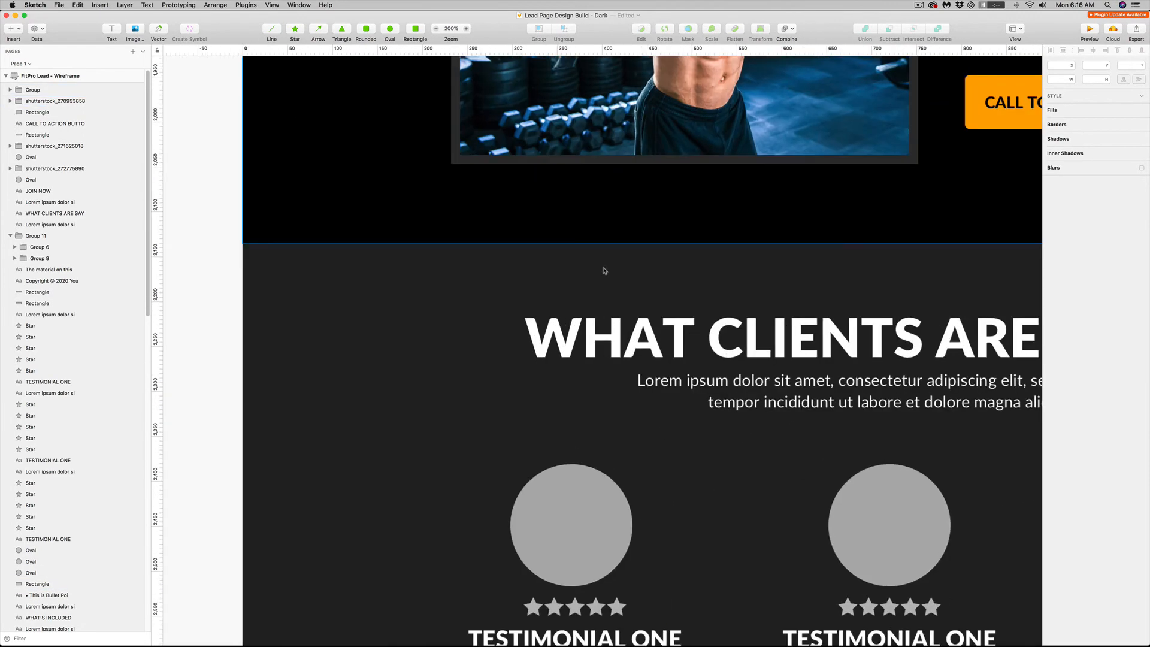
scroll(603, 269, "down", 3)
scroll(603, 269, "right", 2)
left_click(479, 522)
left_click(499, 522, "shift")
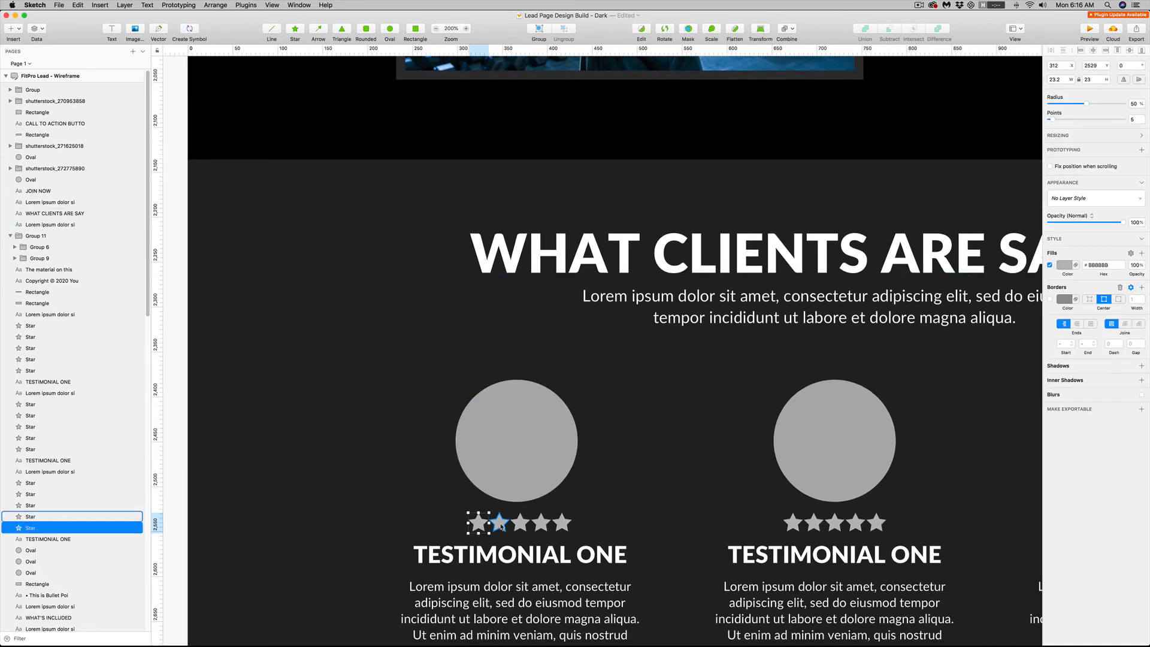
left_click(521, 523, "shift")
left_click(541, 522, "shift")
left_click(561, 523, "shift")
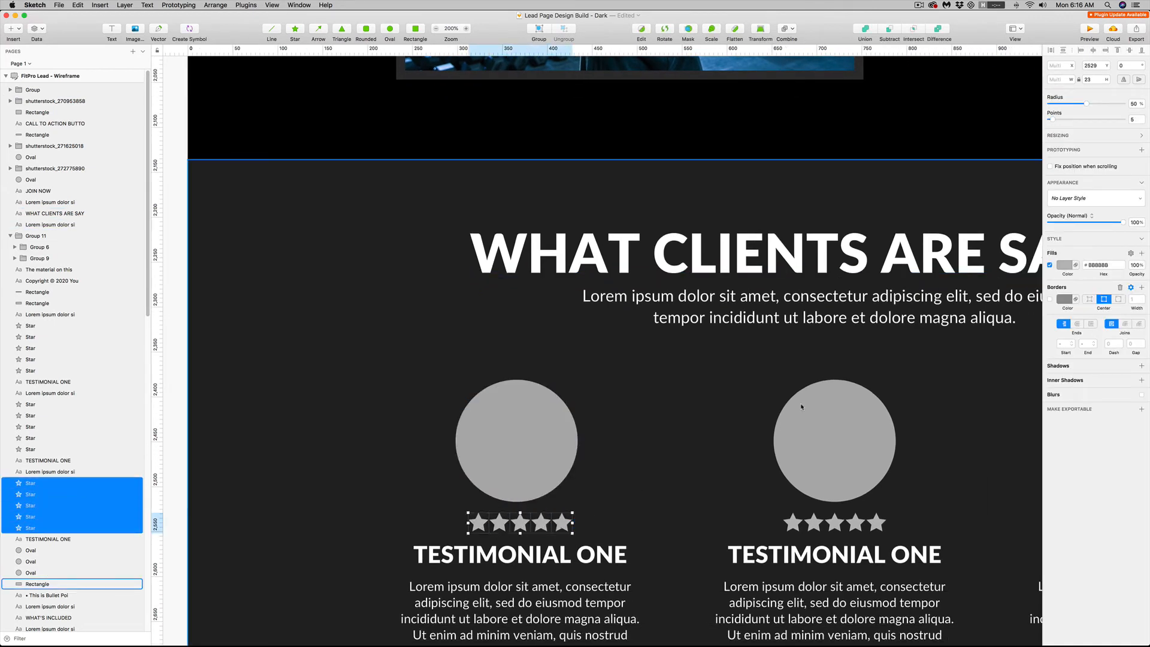
left_click(1067, 267)
scroll(994, 137, "up", 3)
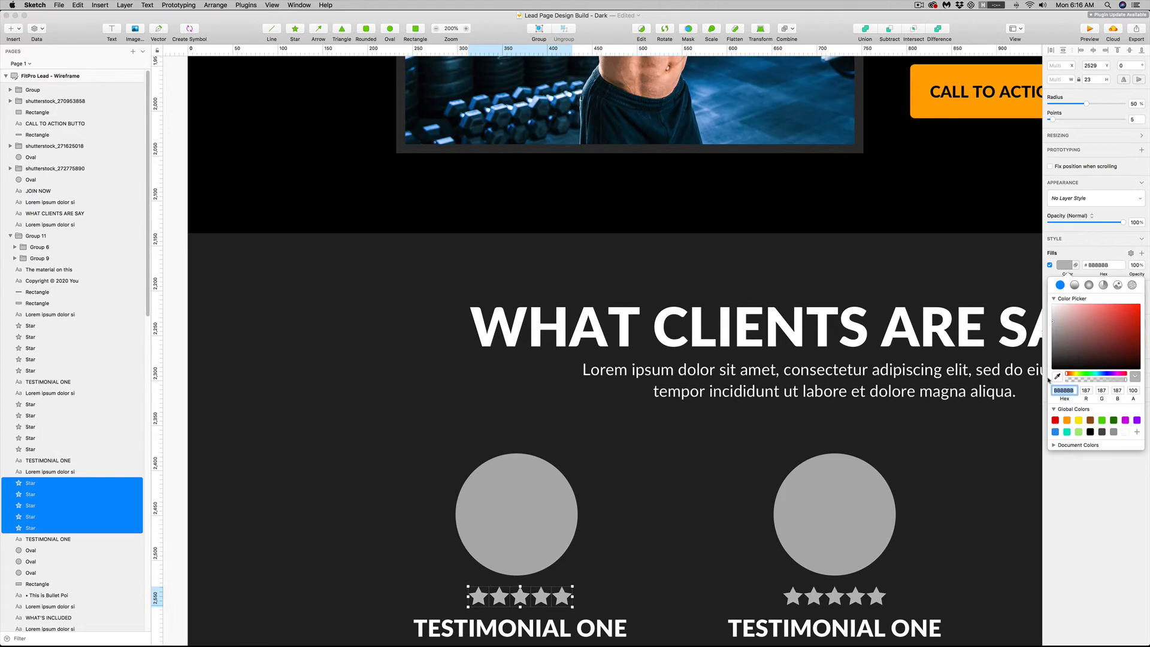
left_click(1057, 377)
left_click(988, 106)
key("BackSpace")
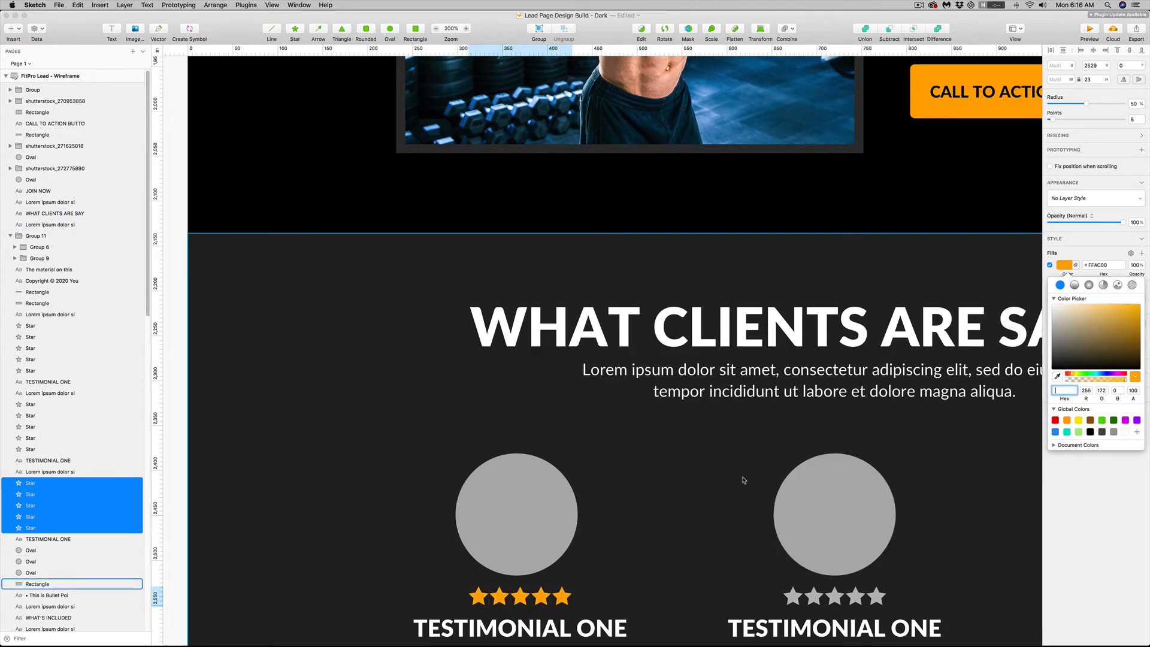
left_click_drag(831, 418, 819, 410)
key("super+z")
Fill the stars of the second and third testimonials with orange FFAC00 sampled from the first testimonial's stars
scroll(891, 472, "down", 4)
scroll(891, 472, "right", 5)
left_click(495, 367)
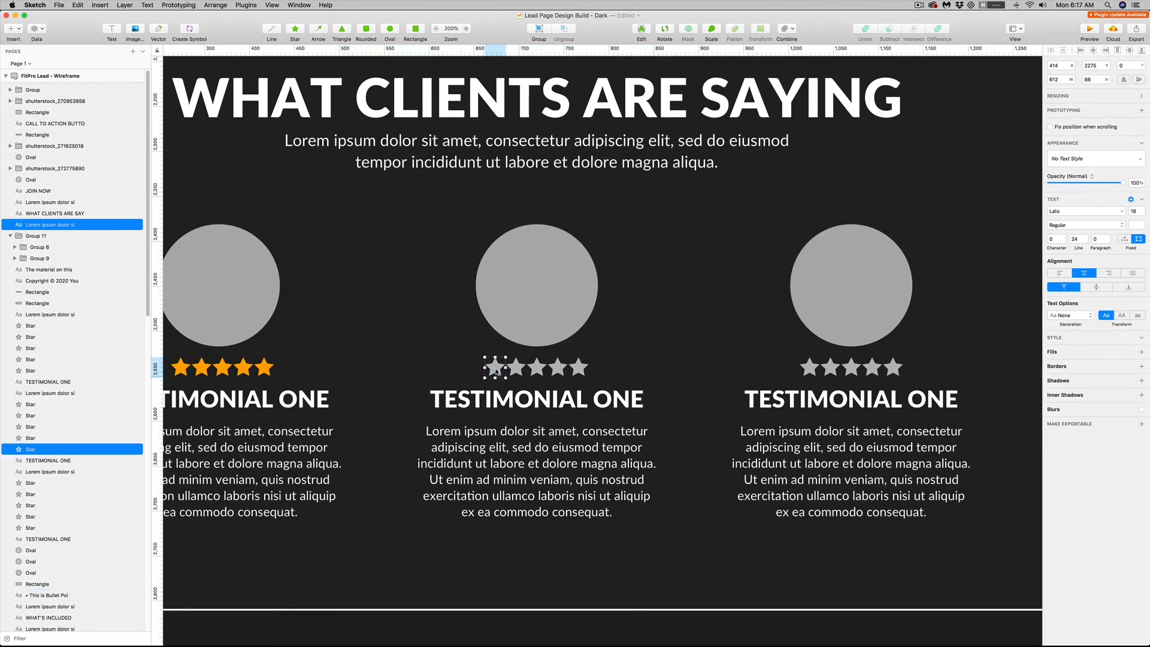
left_click(515, 369, "shift")
left_click(536, 370, "shift")
left_click(557, 372, "shift")
left_click(578, 368, "shift")
left_click(809, 368, "shift")
left_click(830, 368, "shift")
left_click(851, 369, "shift")
left_click(872, 368, "shift")
left_click(892, 368, "shift")
left_click(1065, 299)
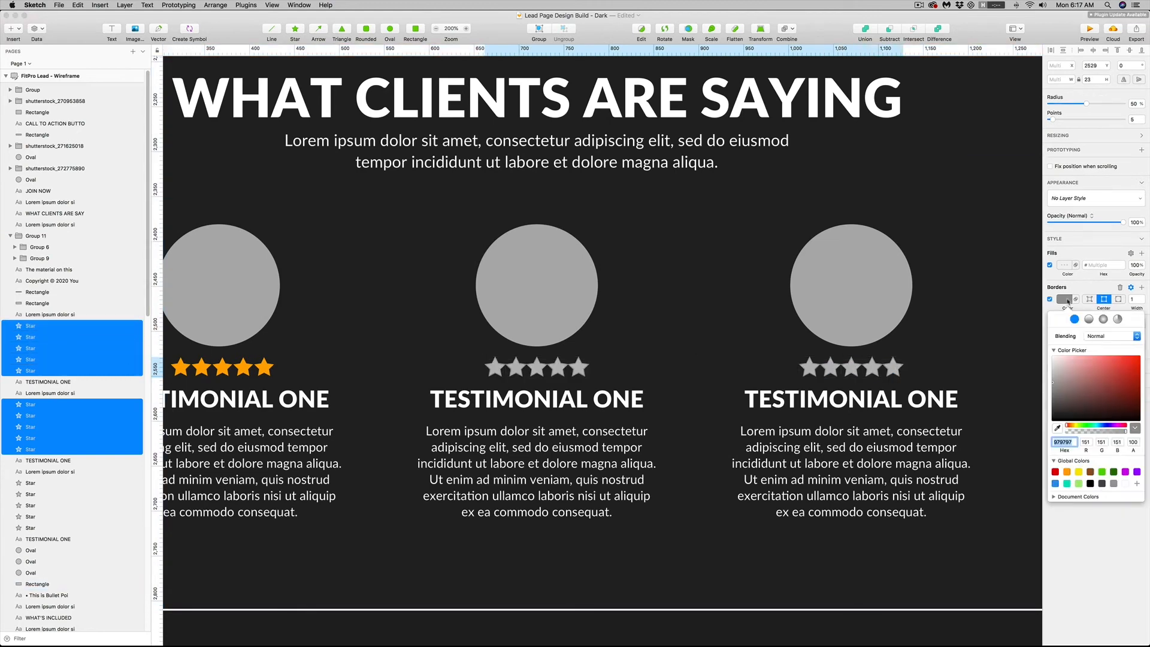
left_click(1064, 265)
left_click(1057, 376)
left_click(270, 365)
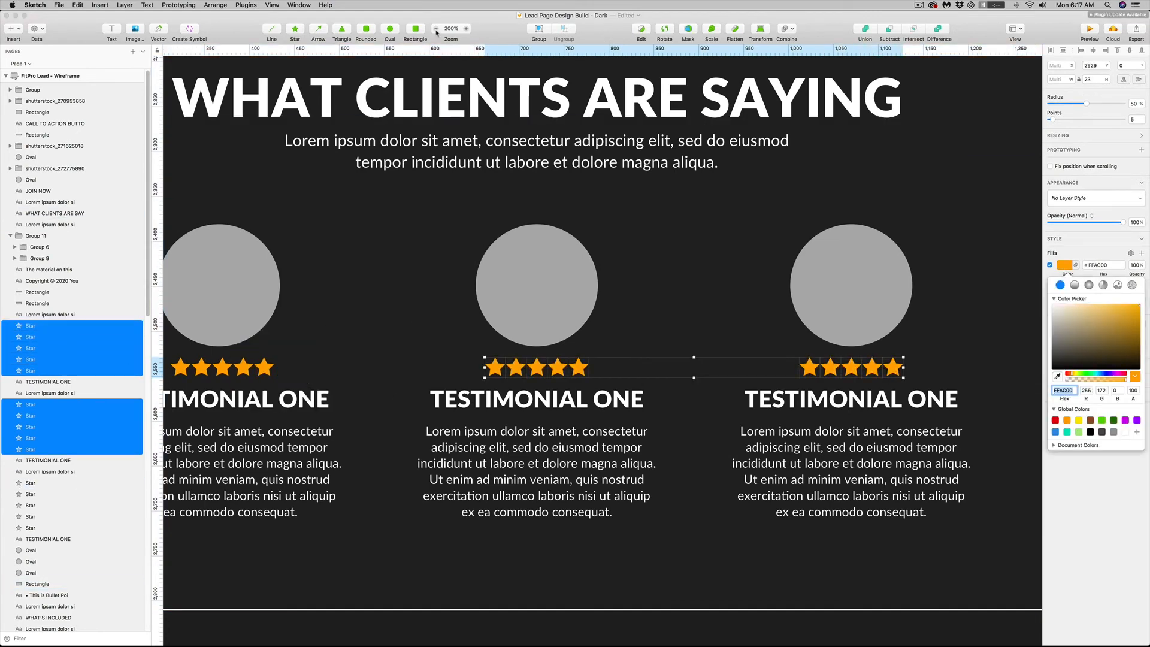
Insert the images testimonial 1, testimonial 2 and testimonial 3, placing each behind its testimonial's gray circle
left_click(436, 30)
left_click(436, 30)
scroll(806, 359, "left", 5)
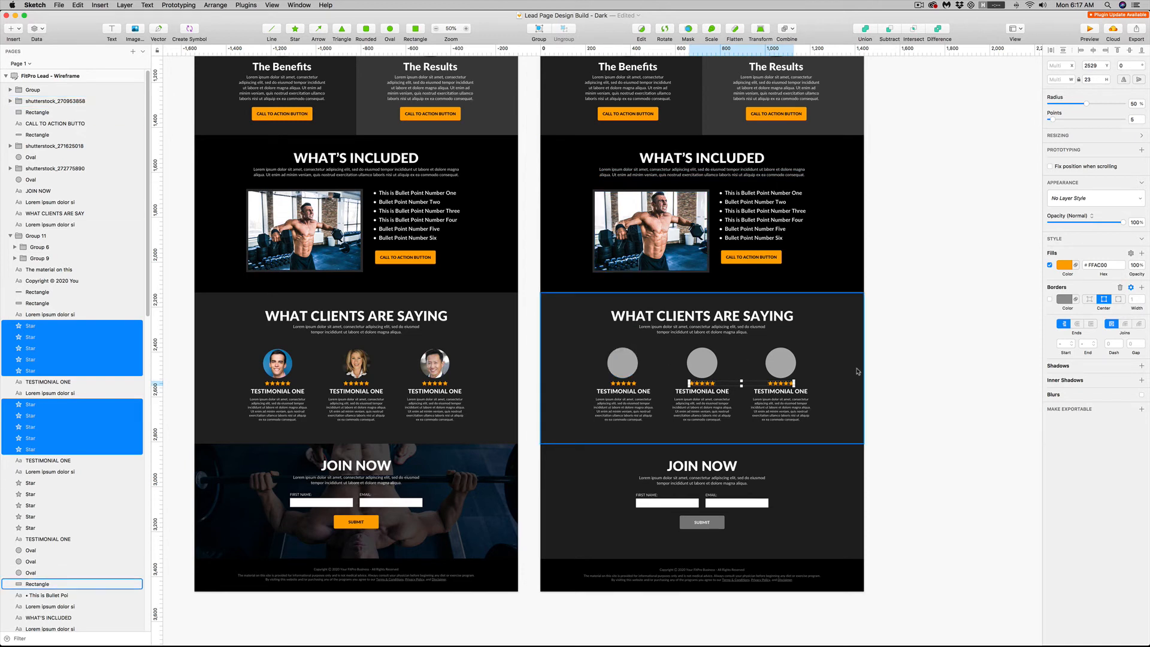
left_click(626, 365)
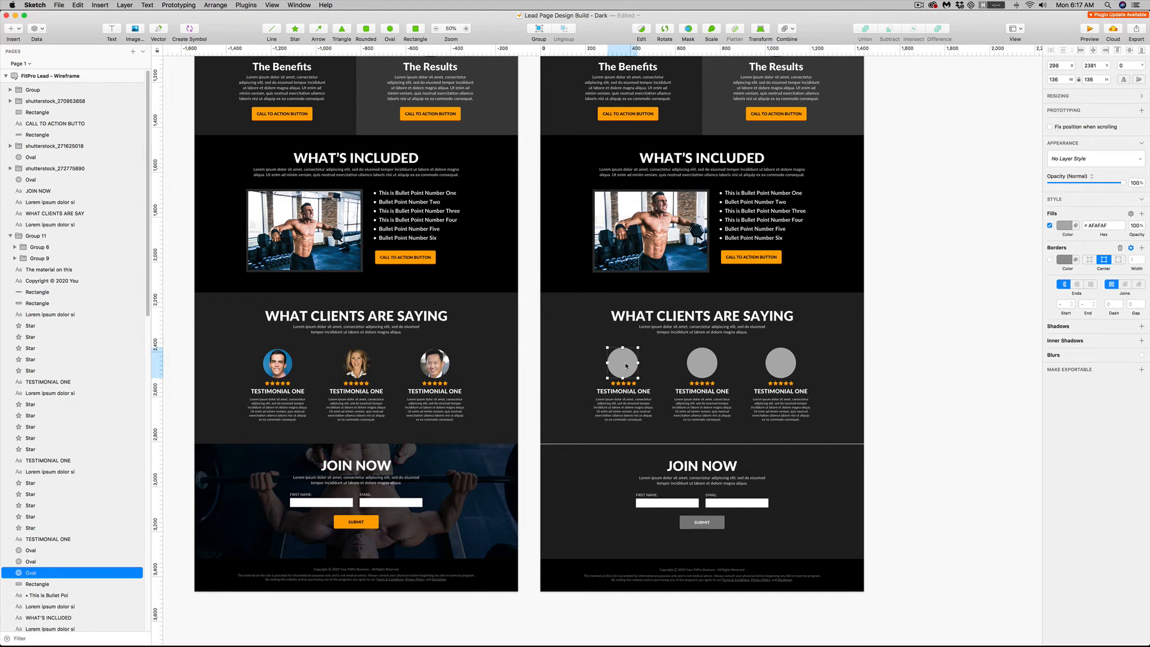
left_click(135, 29)
left_click(450, 82)
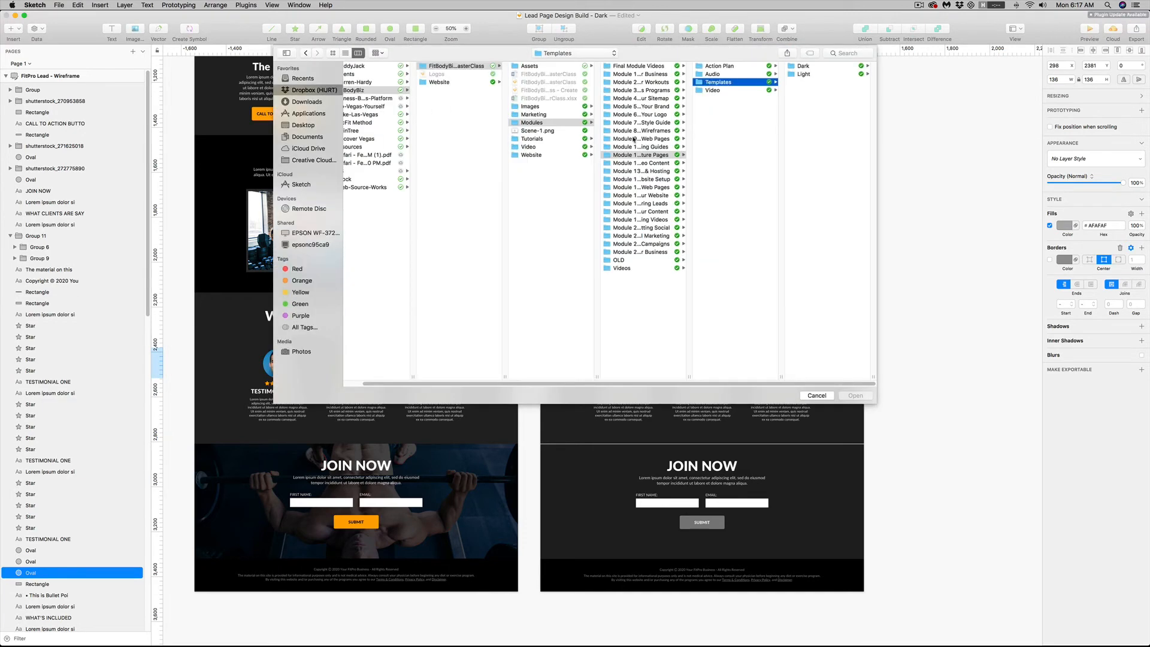
left_click(634, 139)
left_click(717, 82)
left_click(808, 66)
left_click(808, 74)
left_click(809, 90)
left_click(815, 171)
left_click(726, 187, "shift")
left_click(855, 395)
left_click(622, 362)
left_click(702, 362, "shift")
left_click(780, 362, "shift")
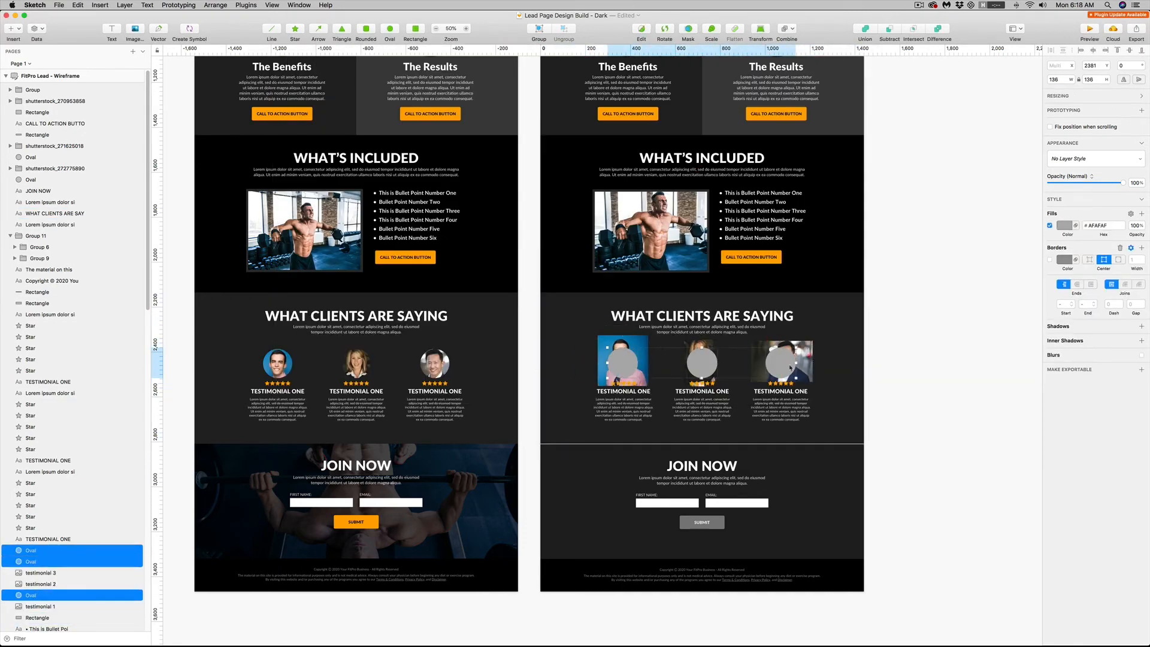
Fit the first testimonial's photo to its circle and mask it with the oval
key("super+plus")
left_click_drag(642, 366, 645, 383)
left_click(645, 379)
left_click(678, 395, "shift")
right_click(679, 397)
left_click(695, 521)
Resize the second and third testimonial photos to their circles and mask each with its oval
left_click_drag(781, 411, 787, 424)
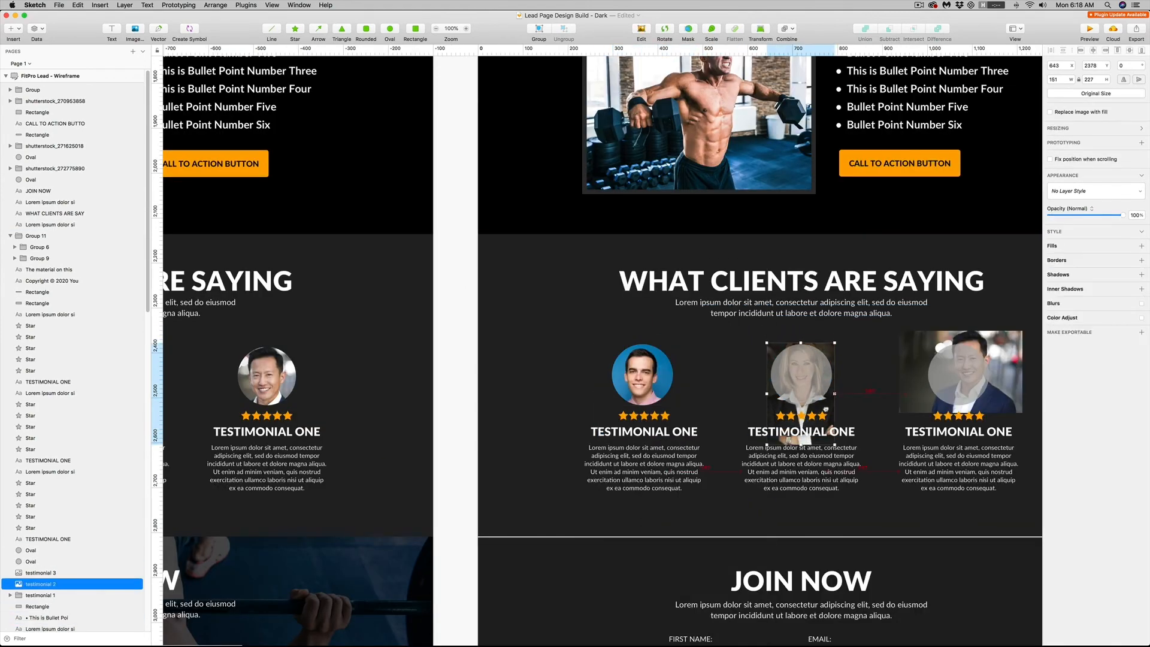
left_click(800, 383, "shift")
key("ctrl+super+m")
left_click_drag(916, 377, 905, 391)
left_click(938, 376, "shift")
key("ctrl+super+m")
key("super+minus")
left_click(953, 377)
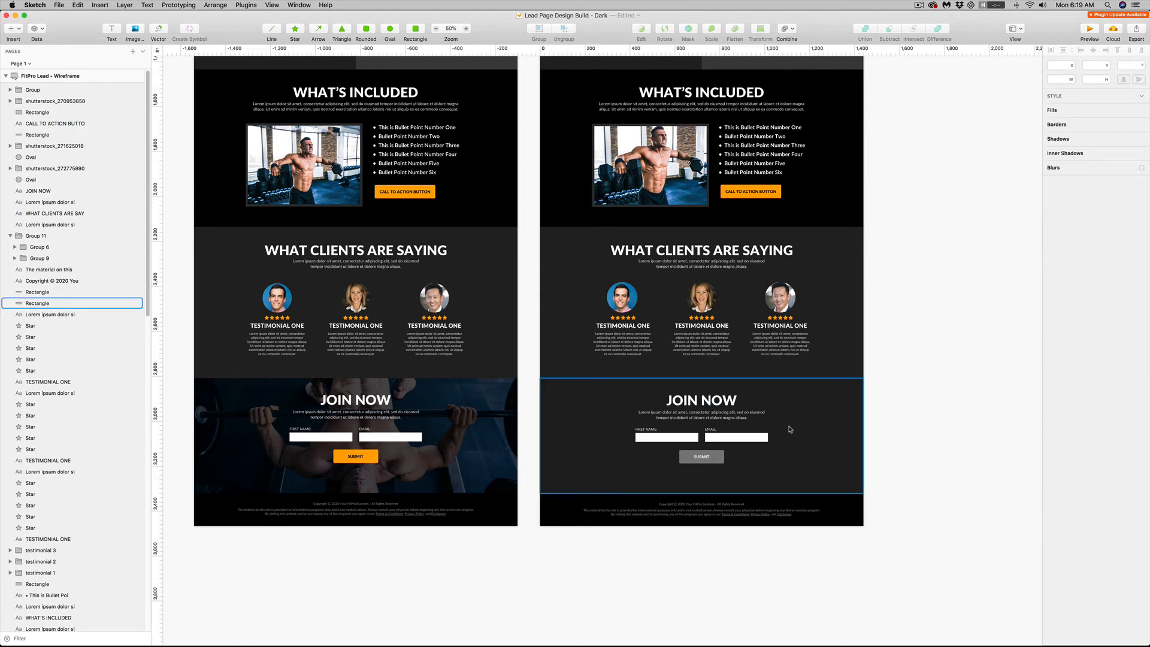
Insert the photo shutterstock_271628249 from the Dark template's Images folder directly above the Join Now background layer
left_click(853, 386)
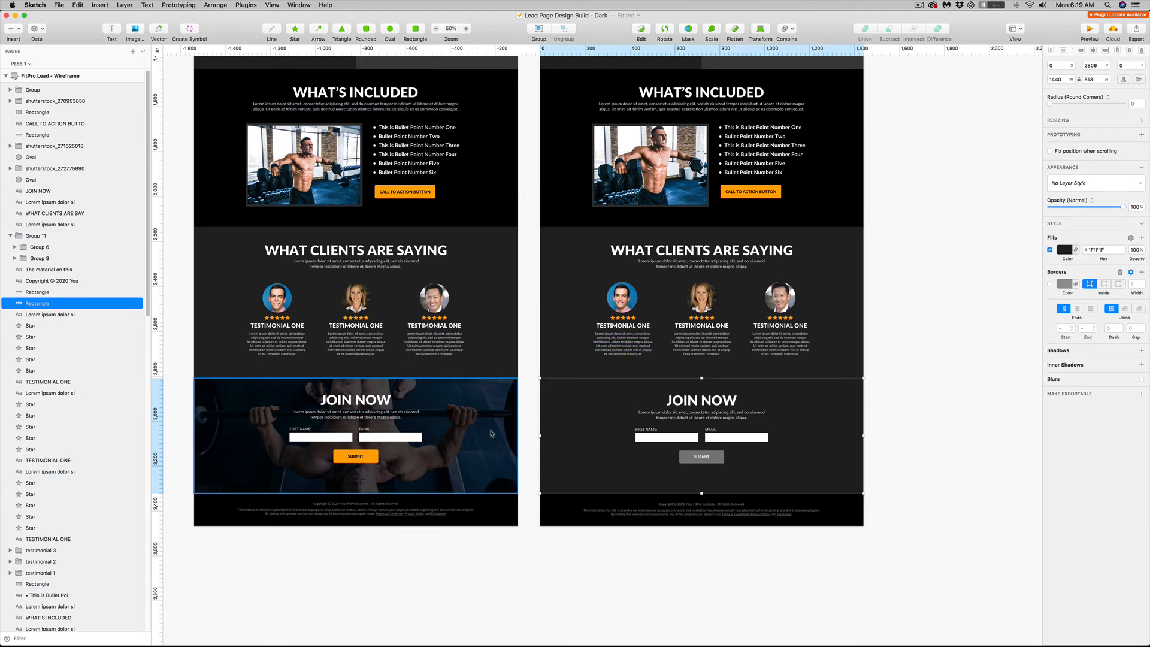
left_click(134, 28)
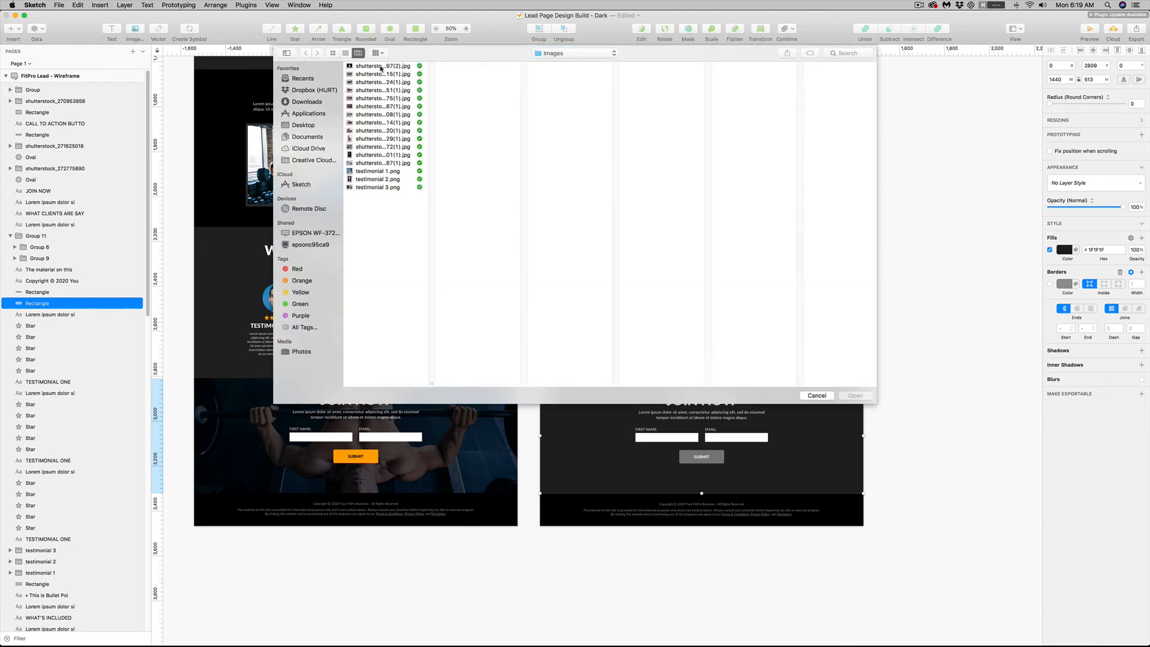
left_click(734, 154)
left_click(808, 82)
left_click(813, 66)
left_click(815, 66)
left_click(816, 66)
key("Down")
key("Down")
key("Down")
key("Down")
key("Down")
key("Down")
key("Down")
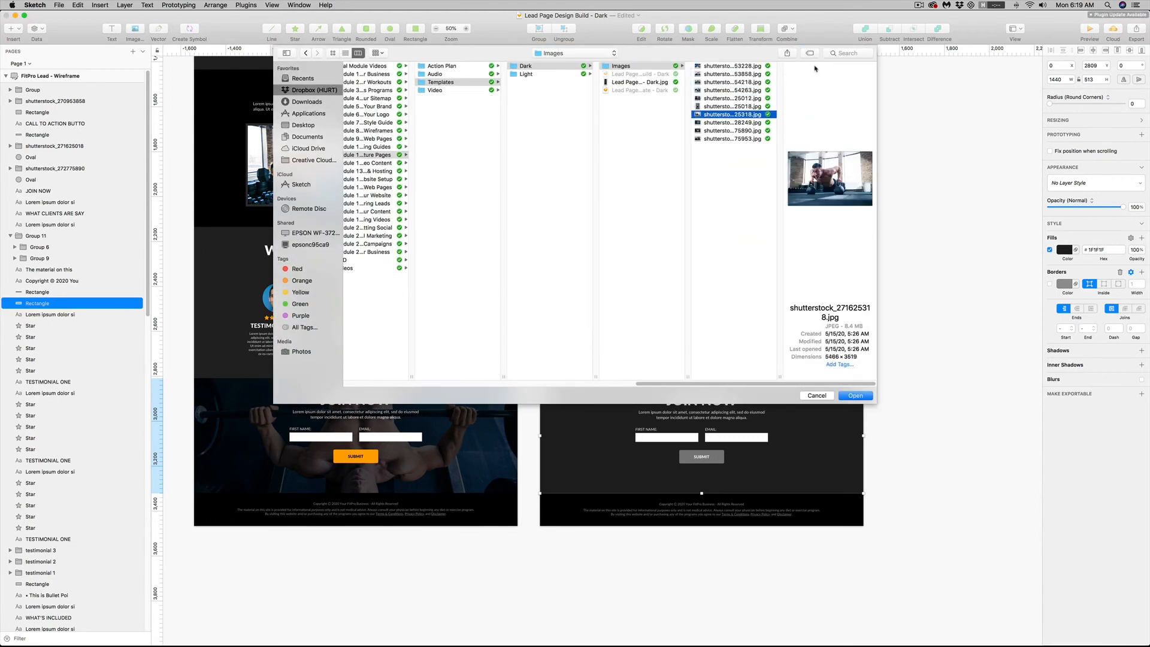
key("Return")
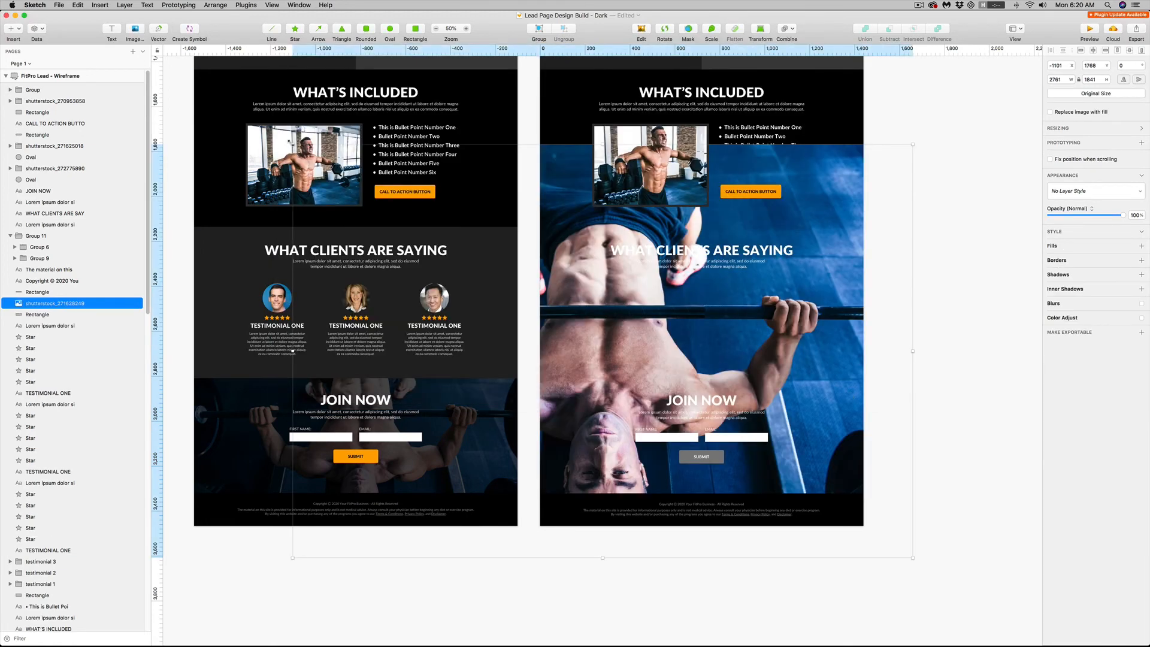
Scale the bench press photo to 1440 × 960 across the page width and move it behind the Join Now background
left_click_drag(291, 143, 549, 315)
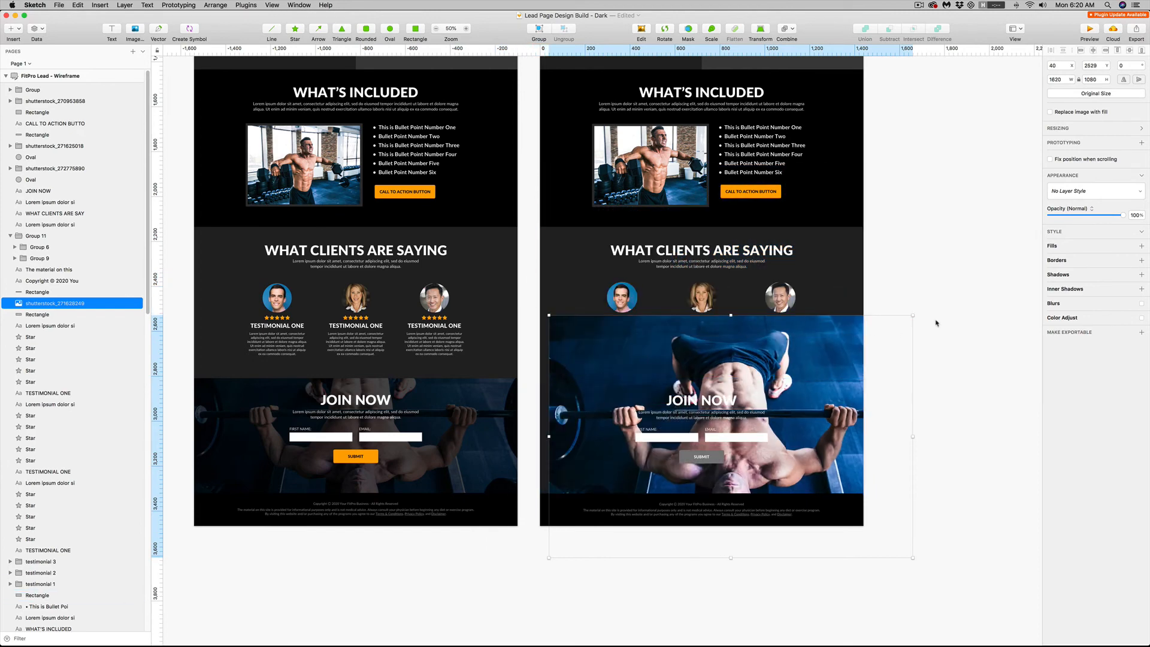
left_click_drag(912, 314, 864, 560)
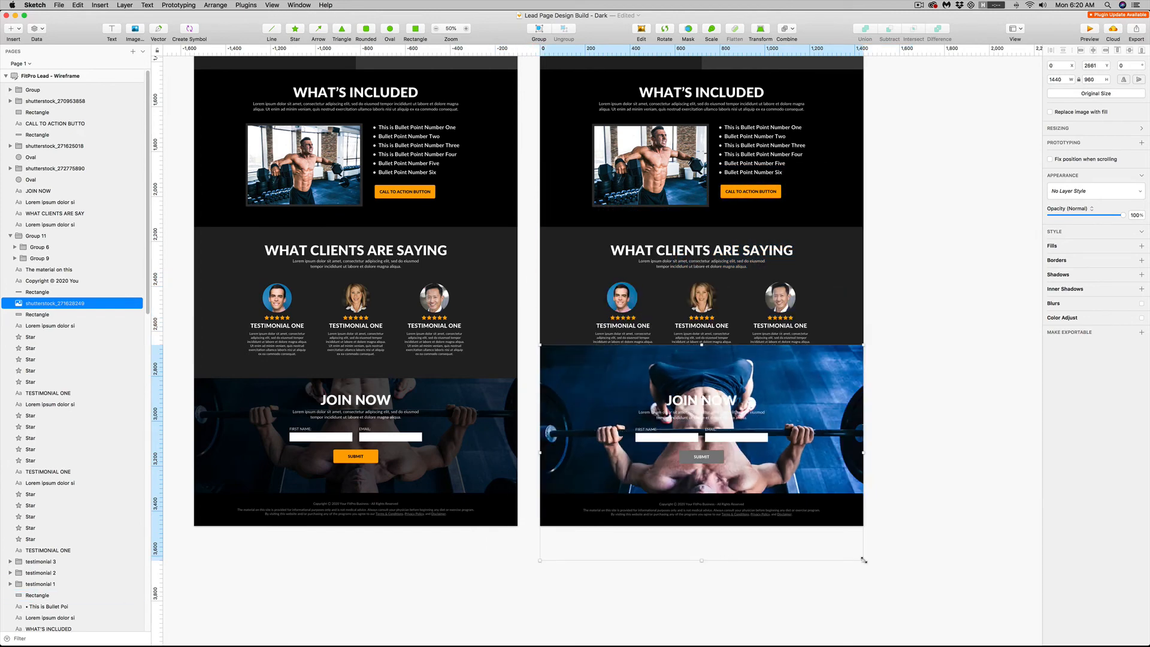
key("super+alt+Down")
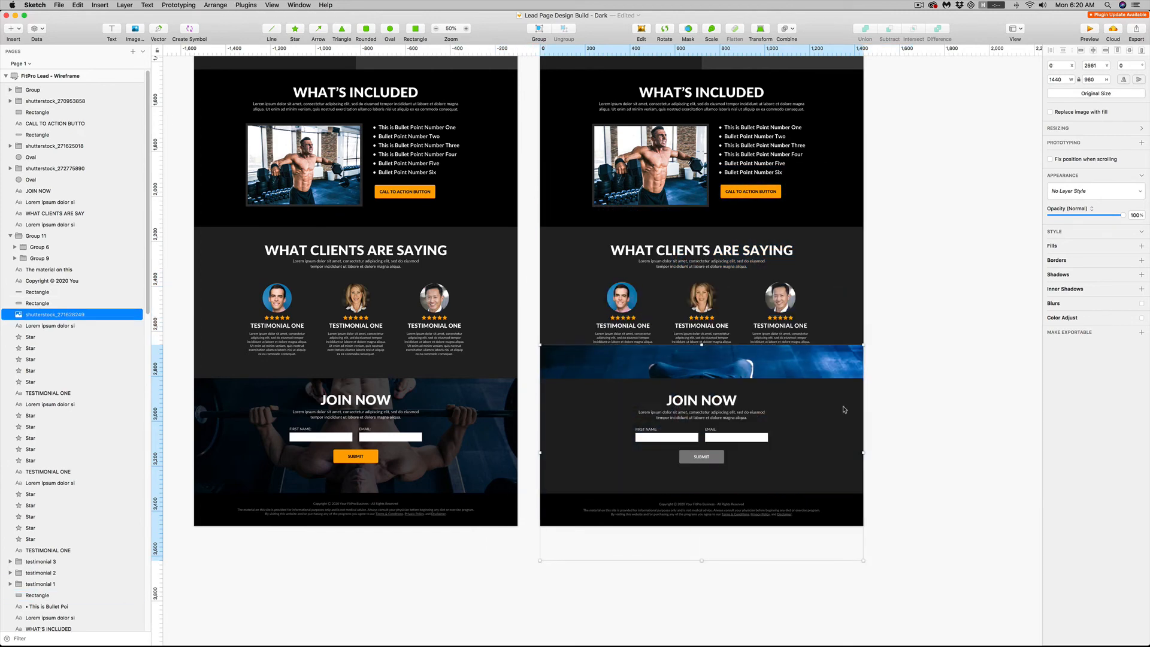
Lower the Join Now background's opacity to see through it and shift the photo up to Y 2846
left_click(844, 409)
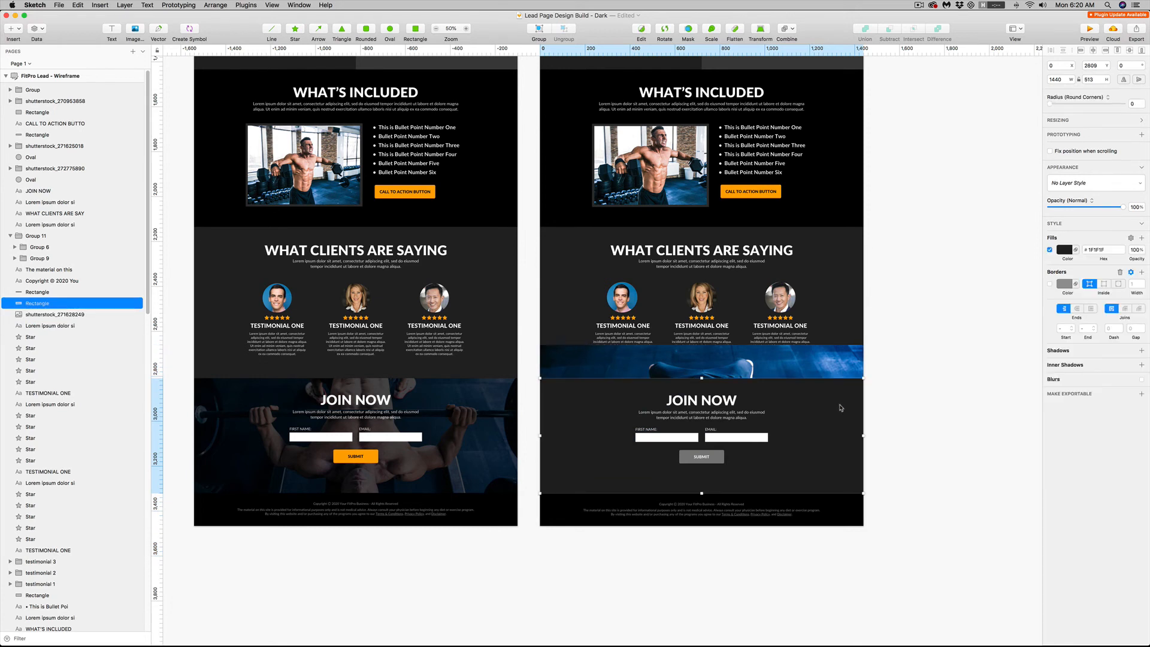
left_click_drag(1122, 207, 1099, 210)
left_click(837, 358)
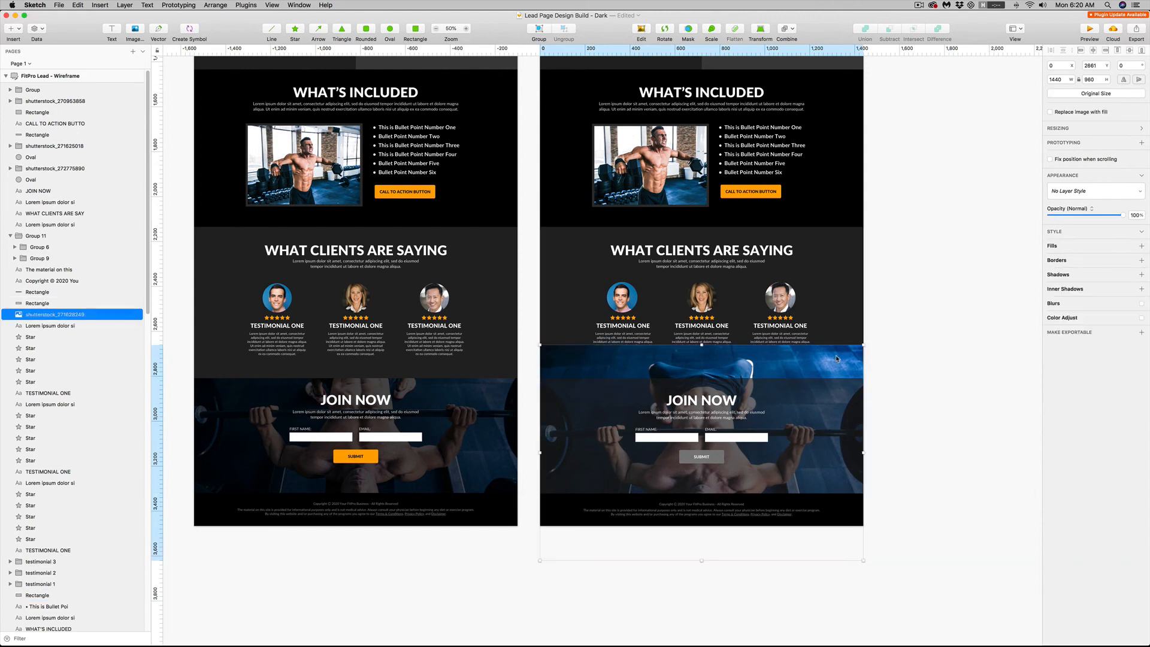
left_click_drag(836, 358, 837, 355)
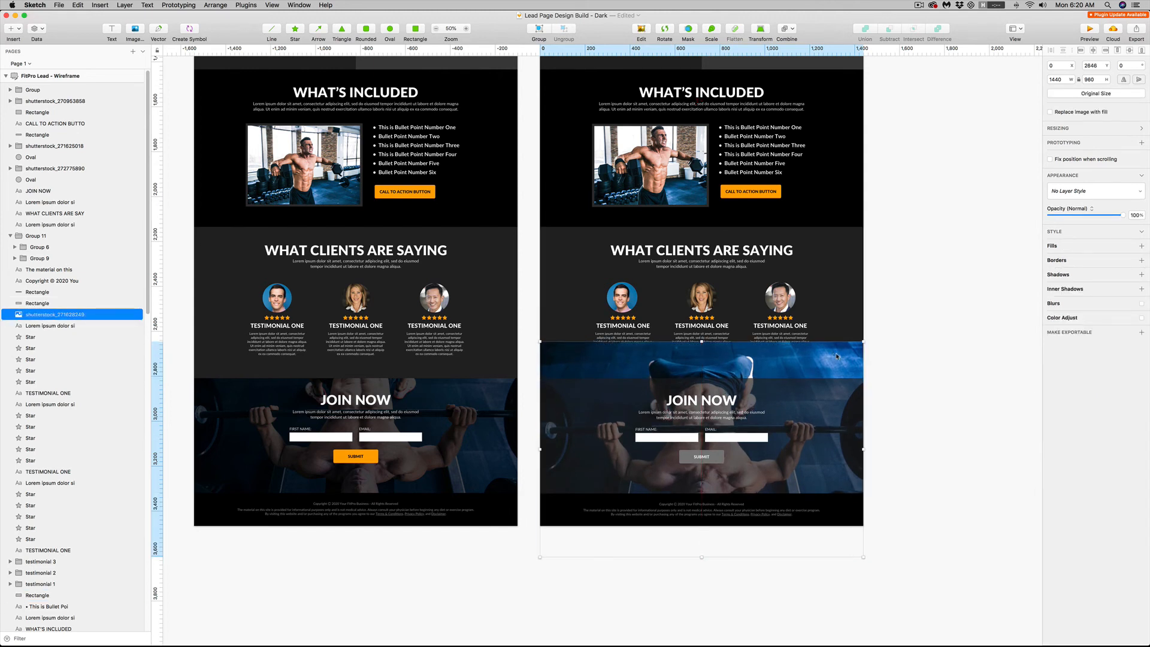
Mask the bench press photo with the Join Now background rectangle
left_click(837, 408, "shift")
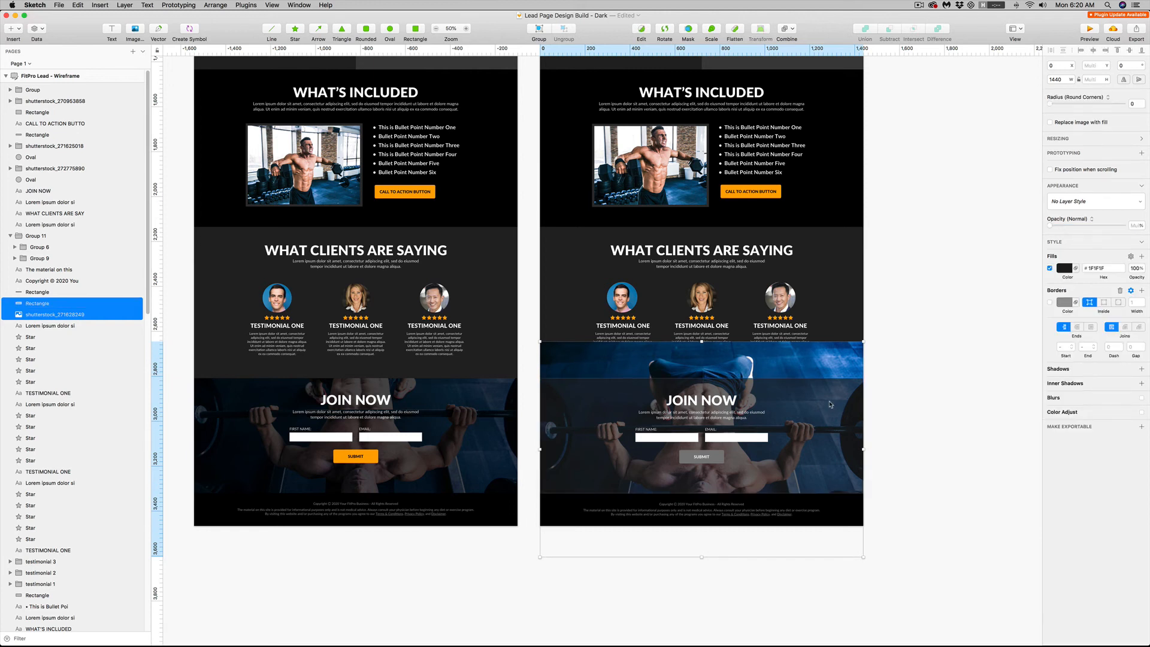
right_click(822, 403)
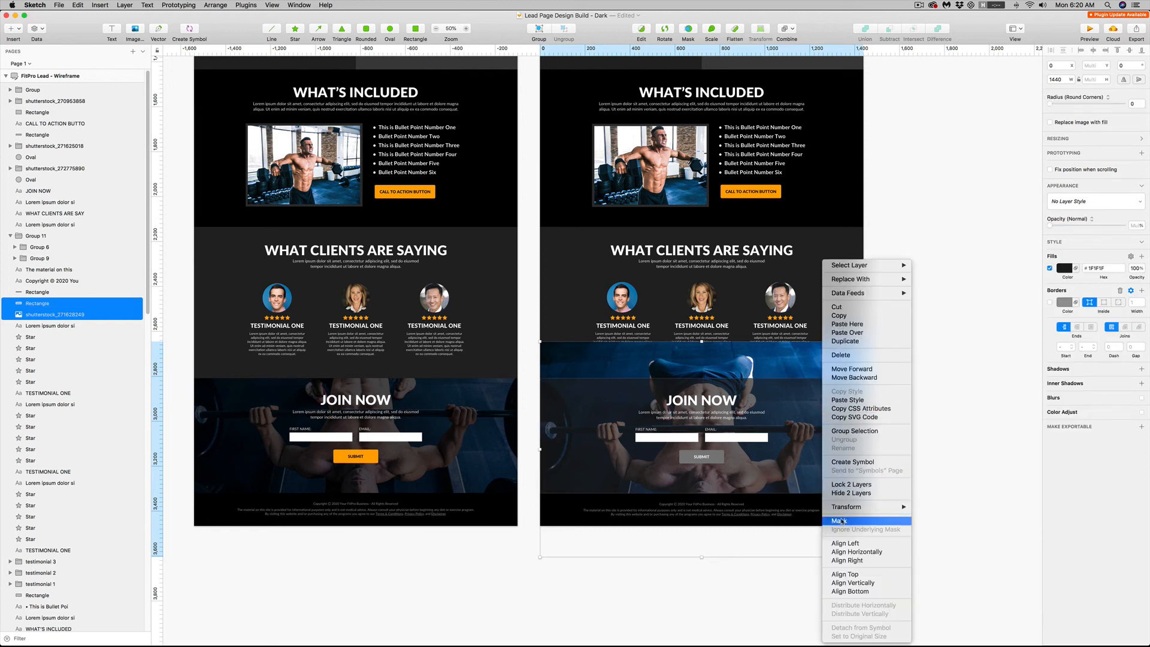
key("Return")
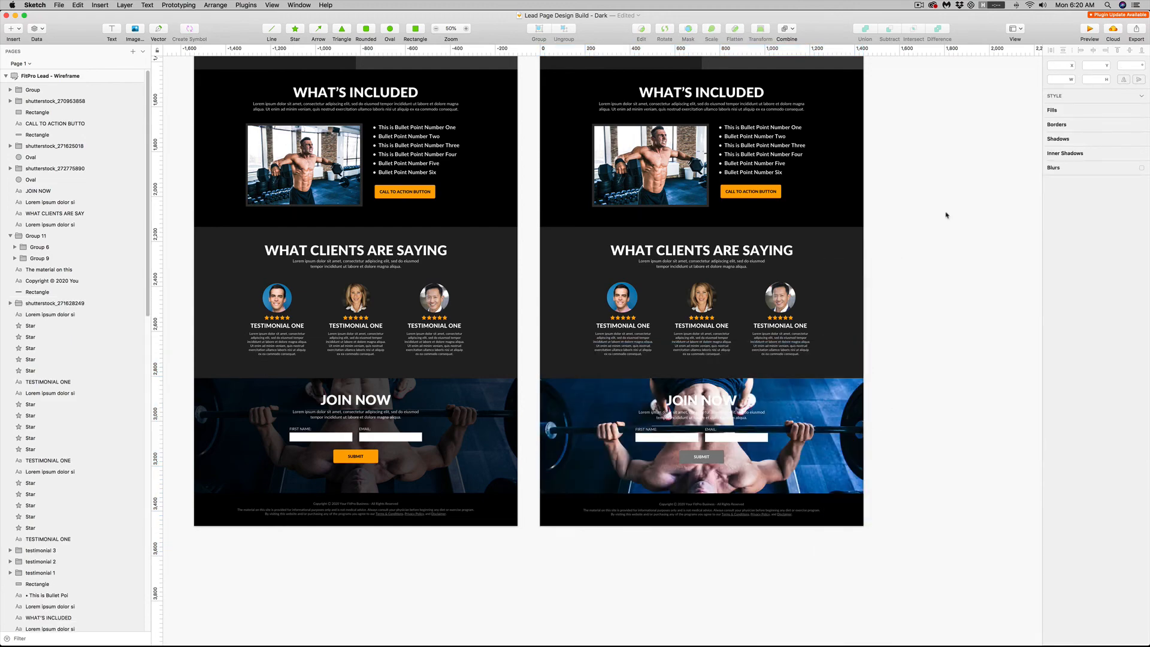
Draw a 1440 × 513 rectangle without a border over the whole Join Now section
scroll(939, 246, "up", 10)
scroll(926, 441, "down", 10)
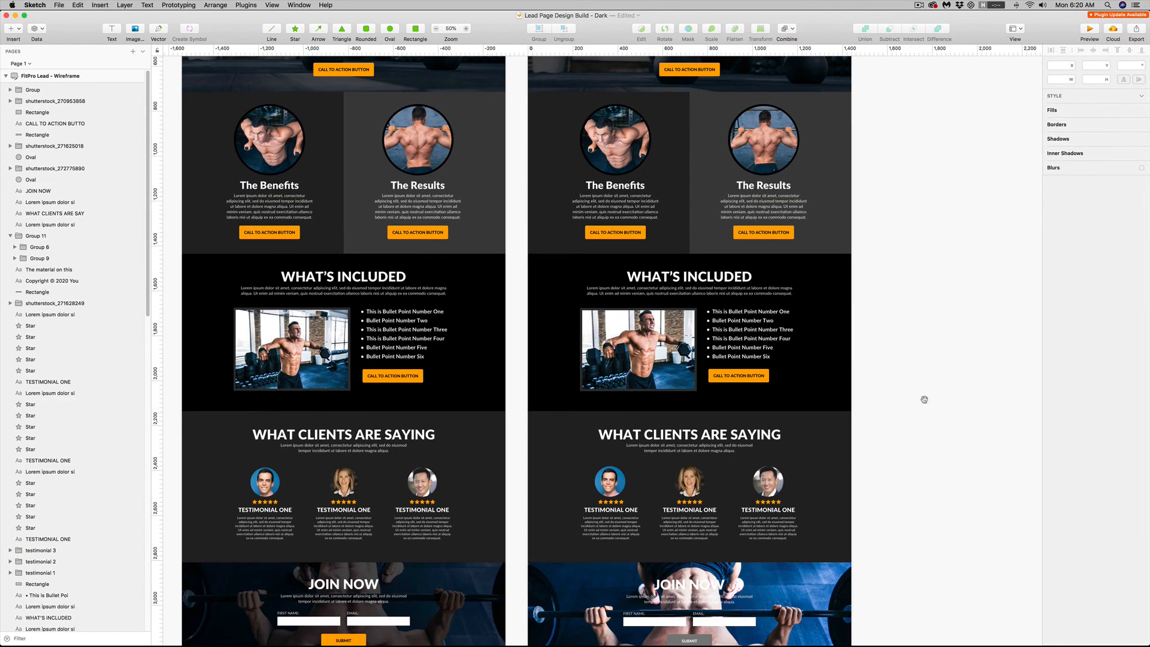
scroll(936, 300, "down", 3)
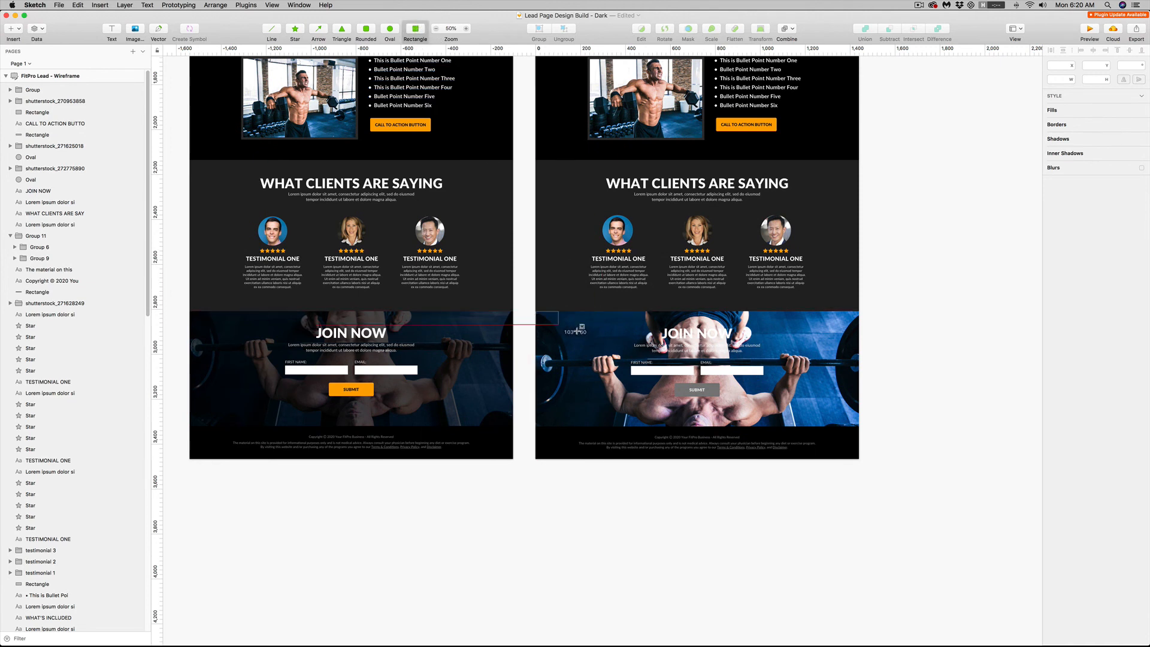
left_click_drag(707, 368, 859, 426)
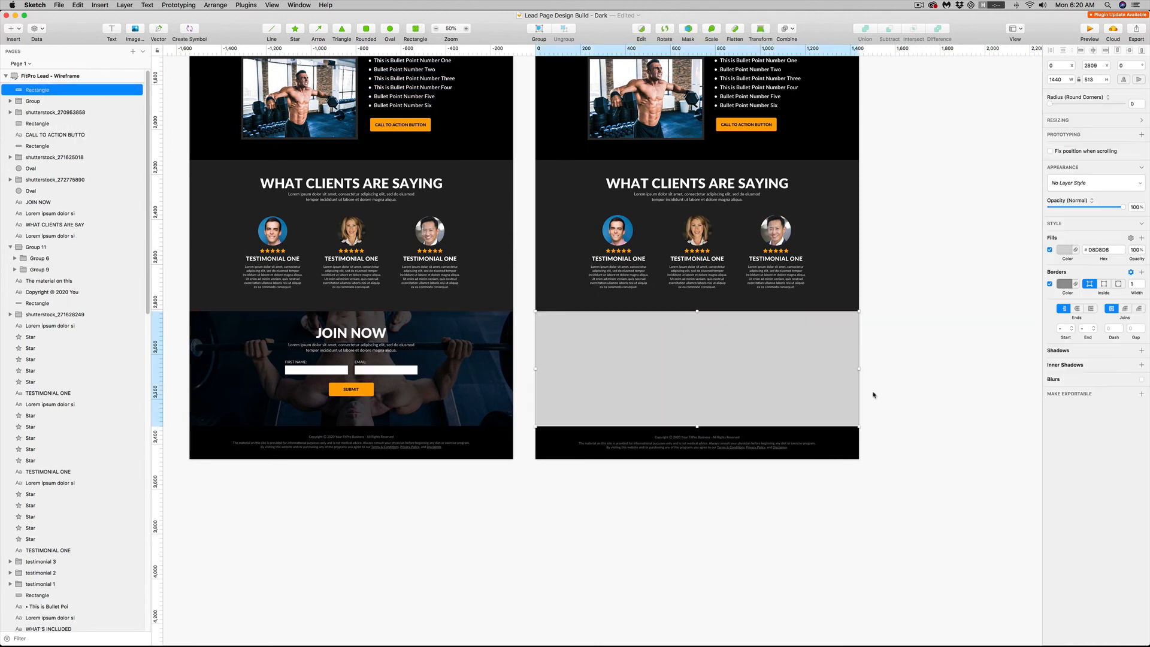
left_click(1049, 285)
left_click(976, 349)
Cut the new rectangle and paste it directly above the masked photo, beneath the Join Now text and form
left_click(852, 363)
key("super+x")
left_click(852, 362)
key("super+v")
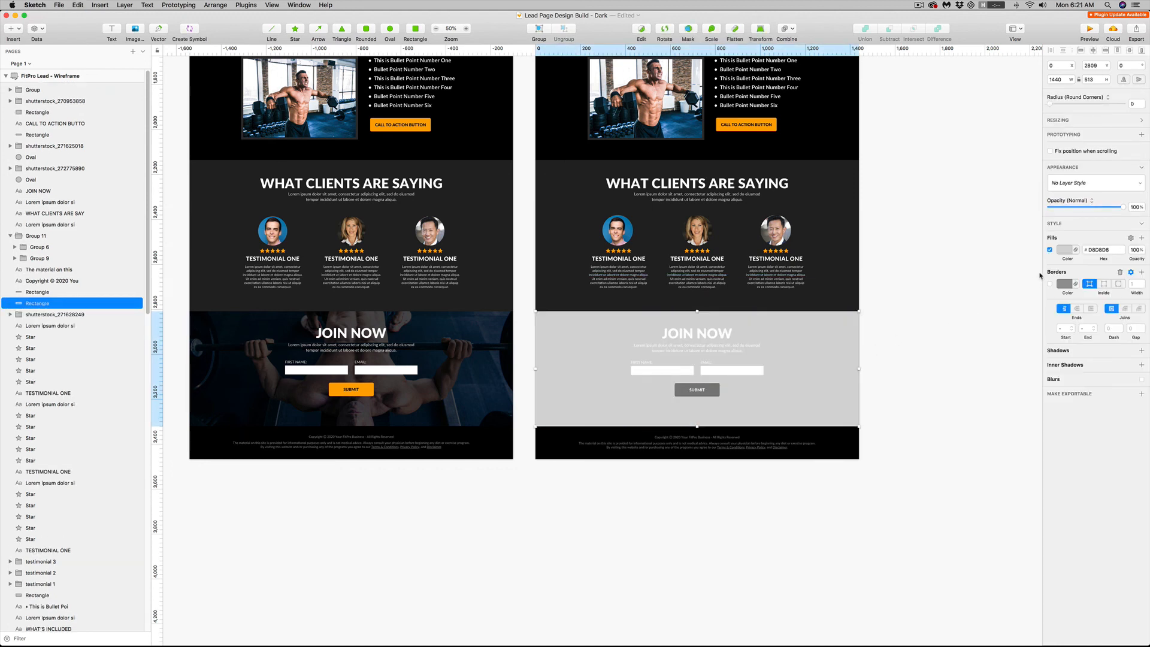
Fill the Join Now overlay rectangle with black 000000 and lower its opacity to about 80%
left_click(1064, 249)
left_click(1057, 326)
left_click_drag(1057, 326, 1056, 353)
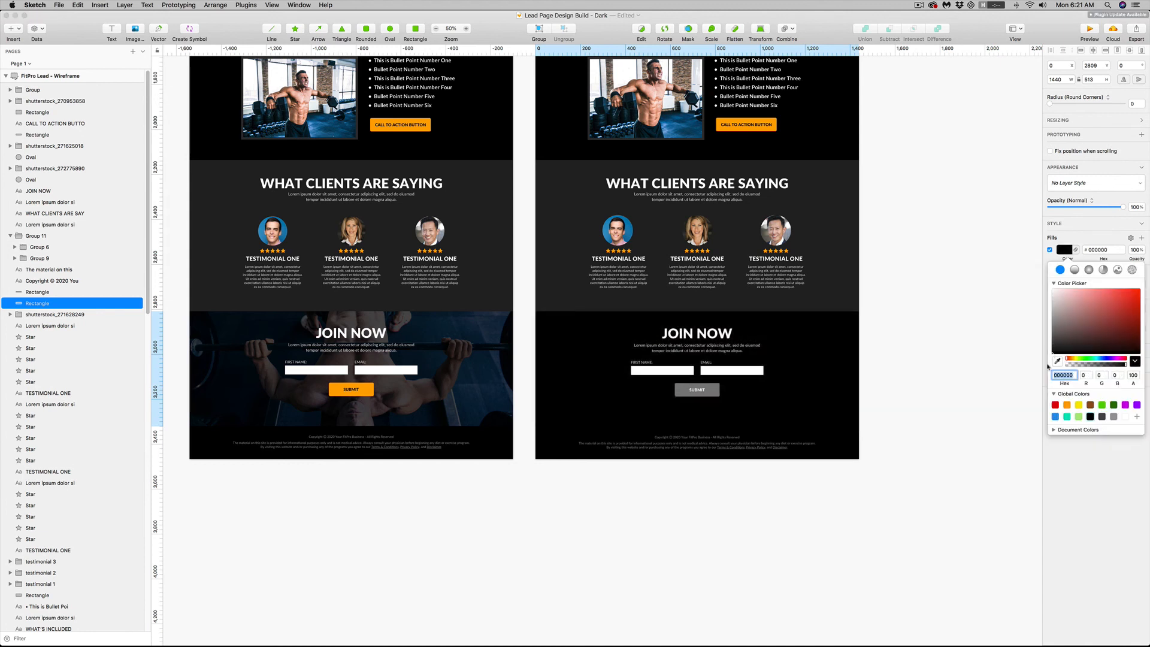
left_click(816, 344)
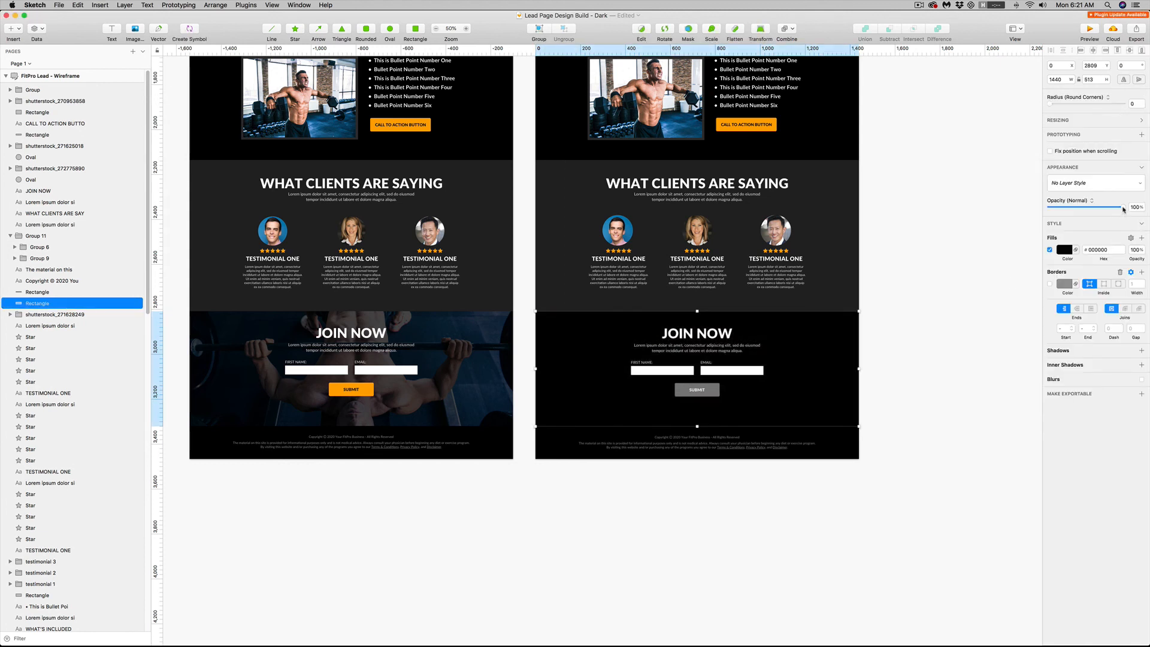
left_click_drag(1123, 208, 1110, 209)
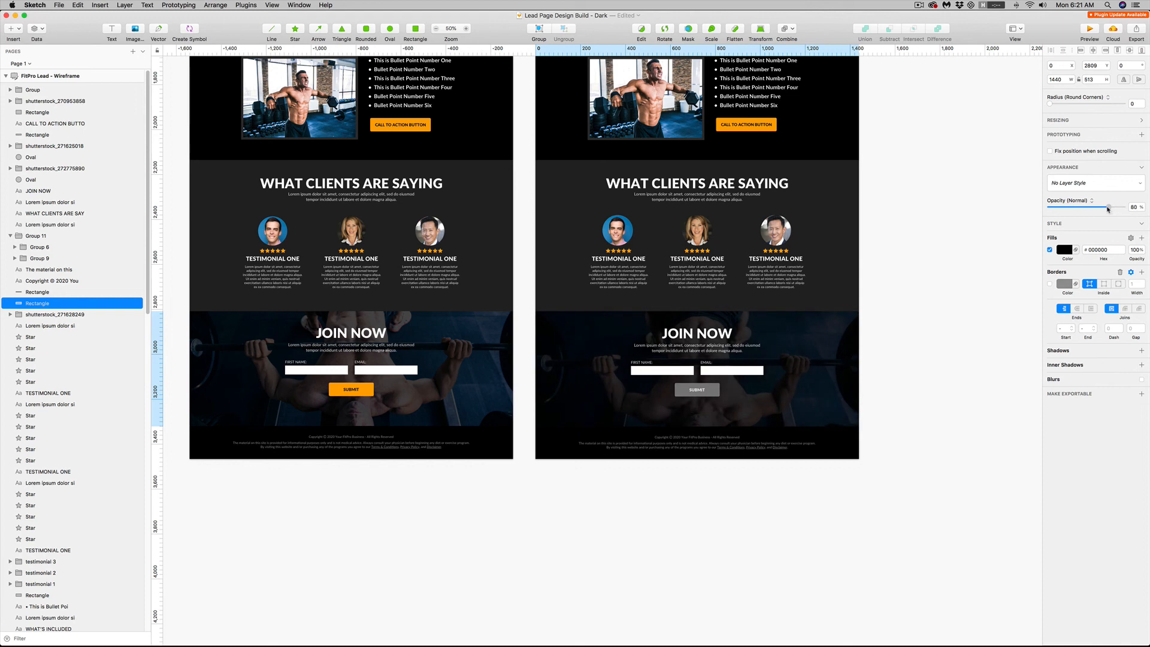
left_click(970, 344)
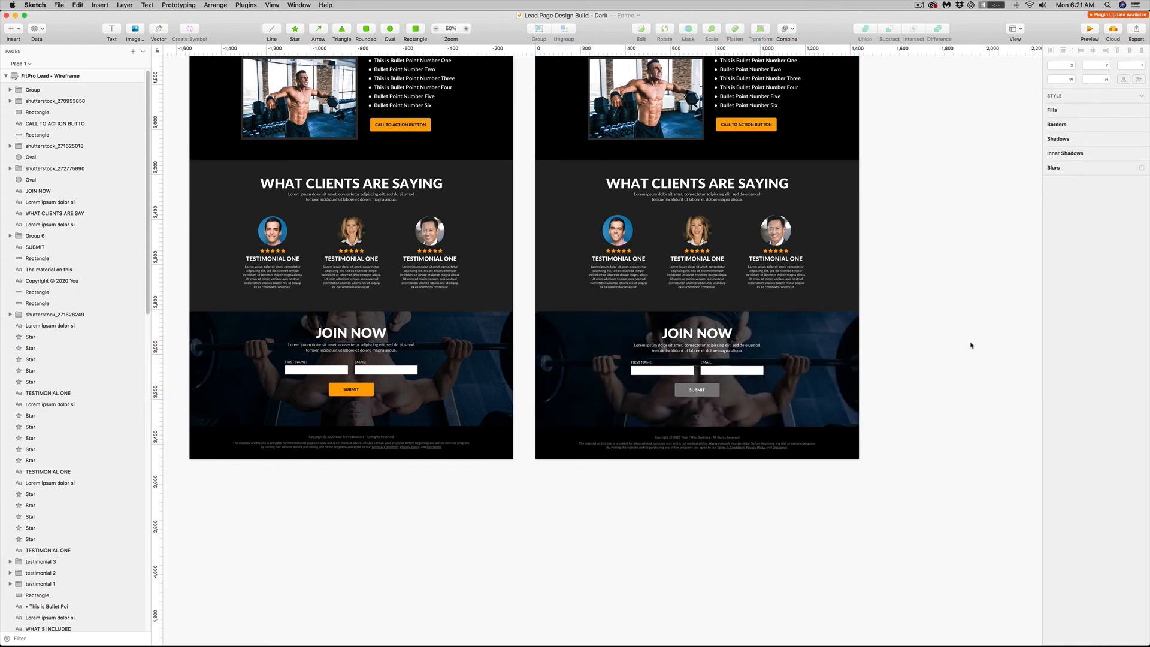
Fill the Join Now submit button with the call-to-action button's orange FFAC00 and make its SUBMIT label black
left_click(718, 389)
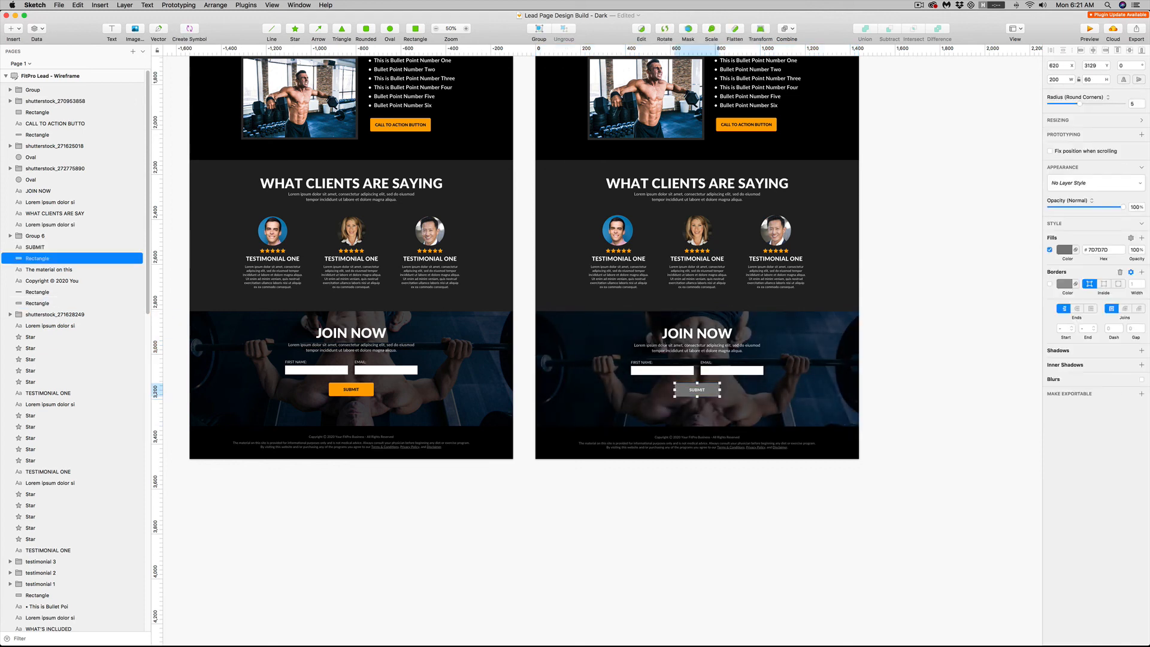
left_click(1064, 251)
left_click(1057, 361)
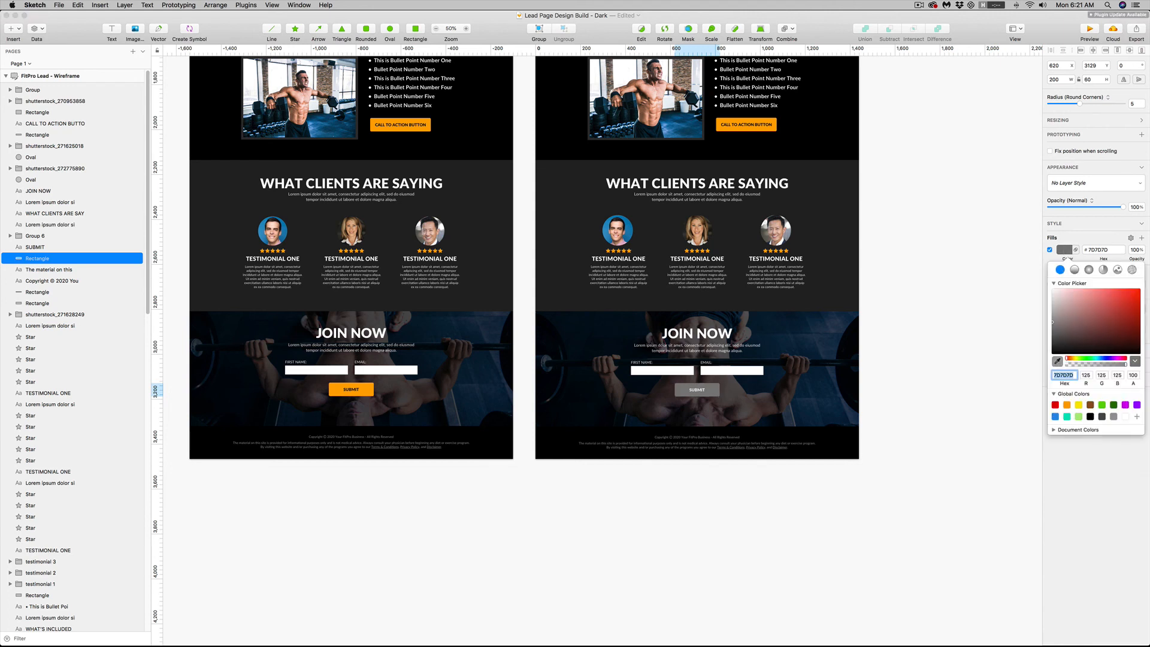
left_click(764, 120)
left_click(884, 323)
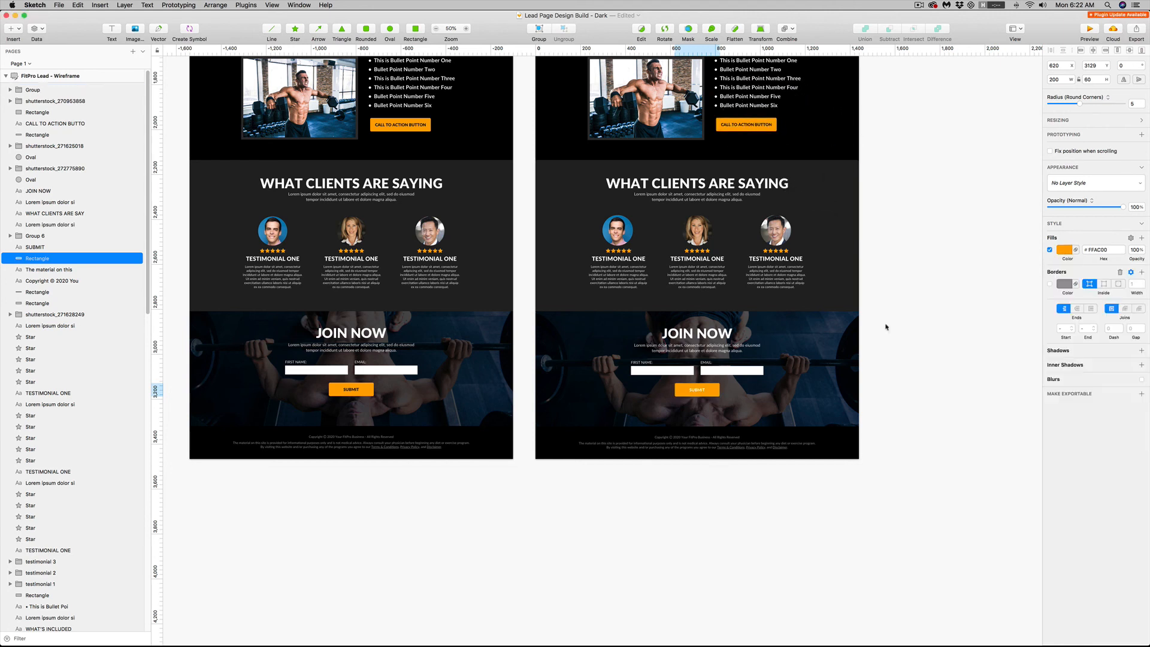
left_click(697, 390, "shift")
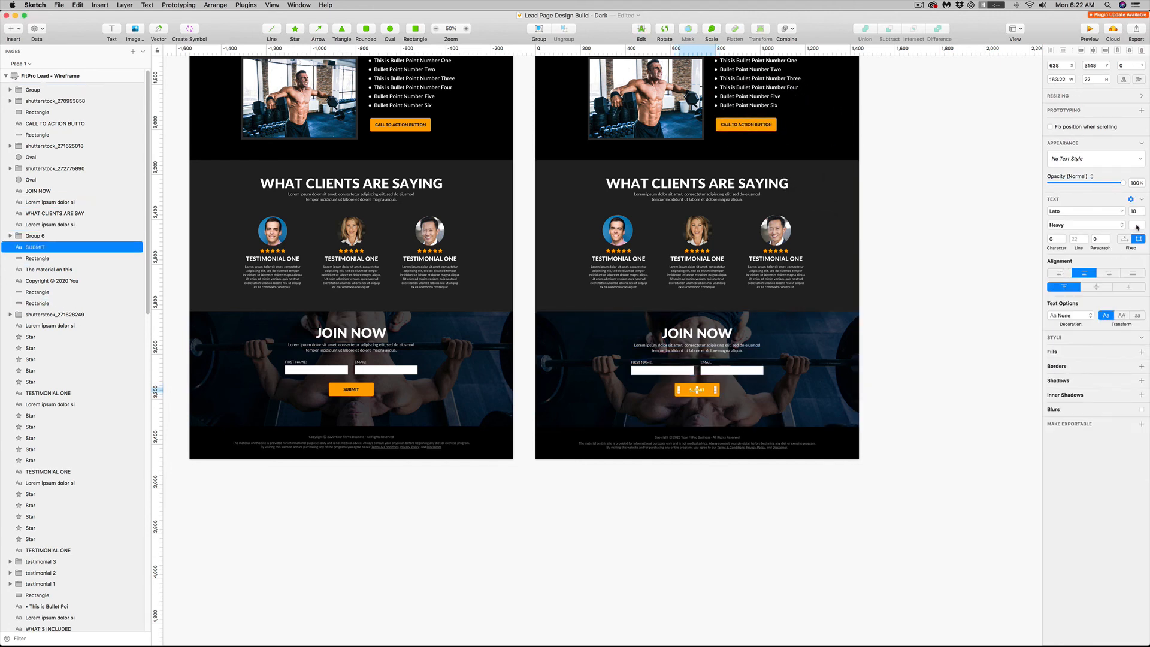
left_click(1136, 227)
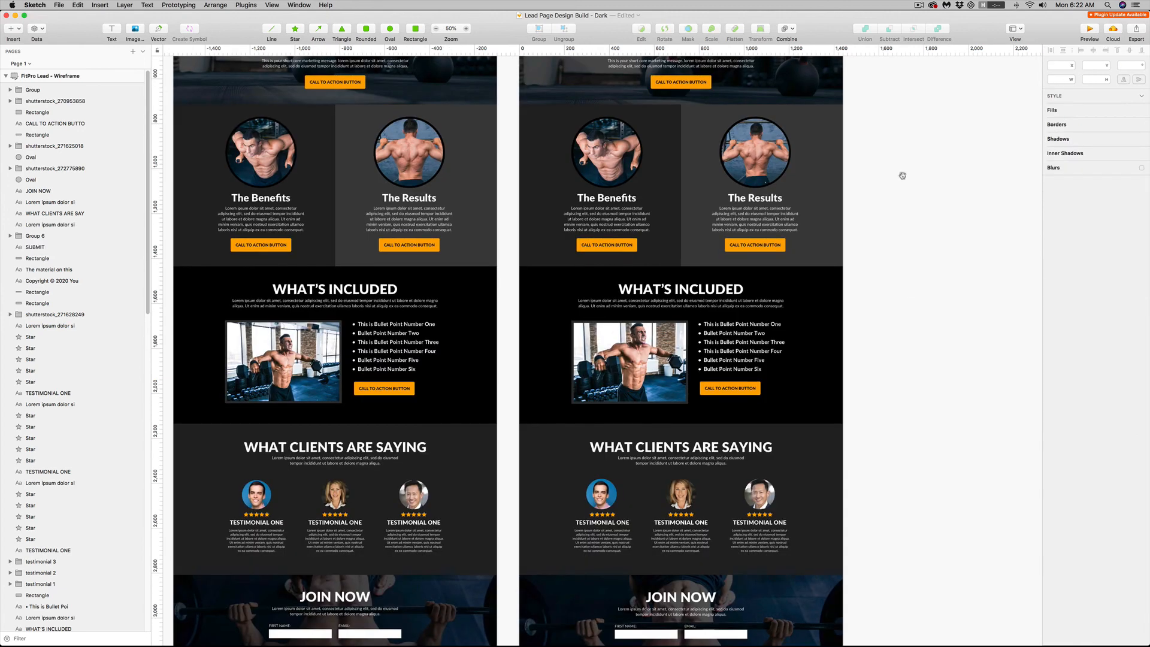
Compare the recolored wireframe page with the finished dark design, from the main heading down to the Join Now section
left_click_drag(901, 175, 892, 289)
left_click_drag(905, 164, 952, 173)
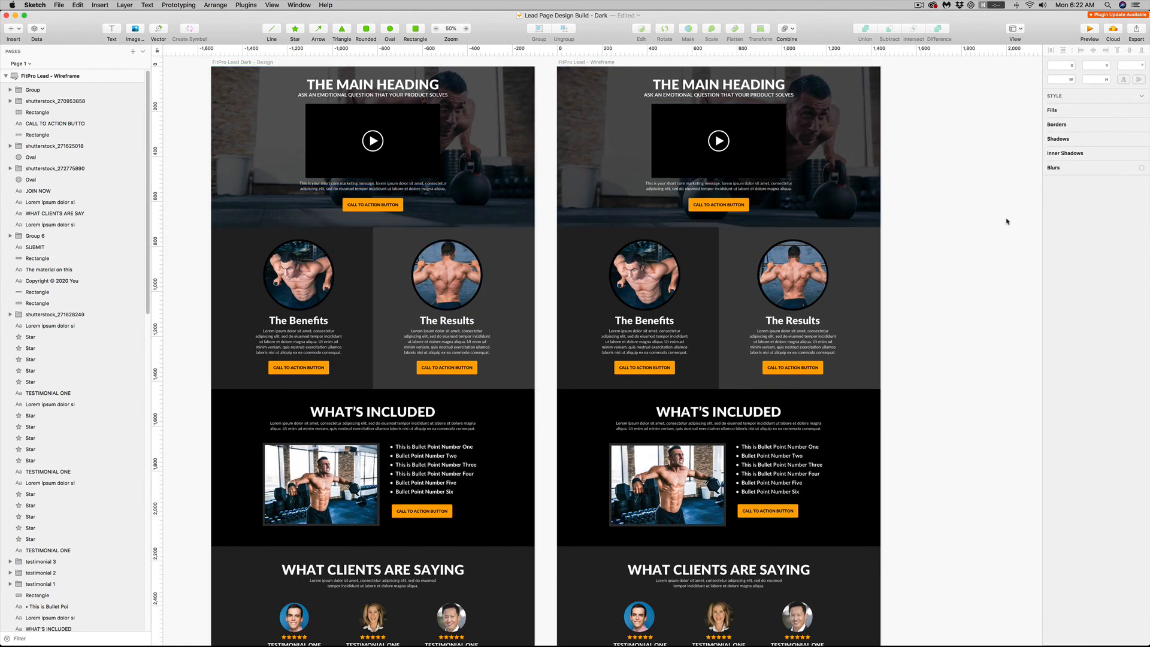
left_click_drag(1007, 222, 921, 291)
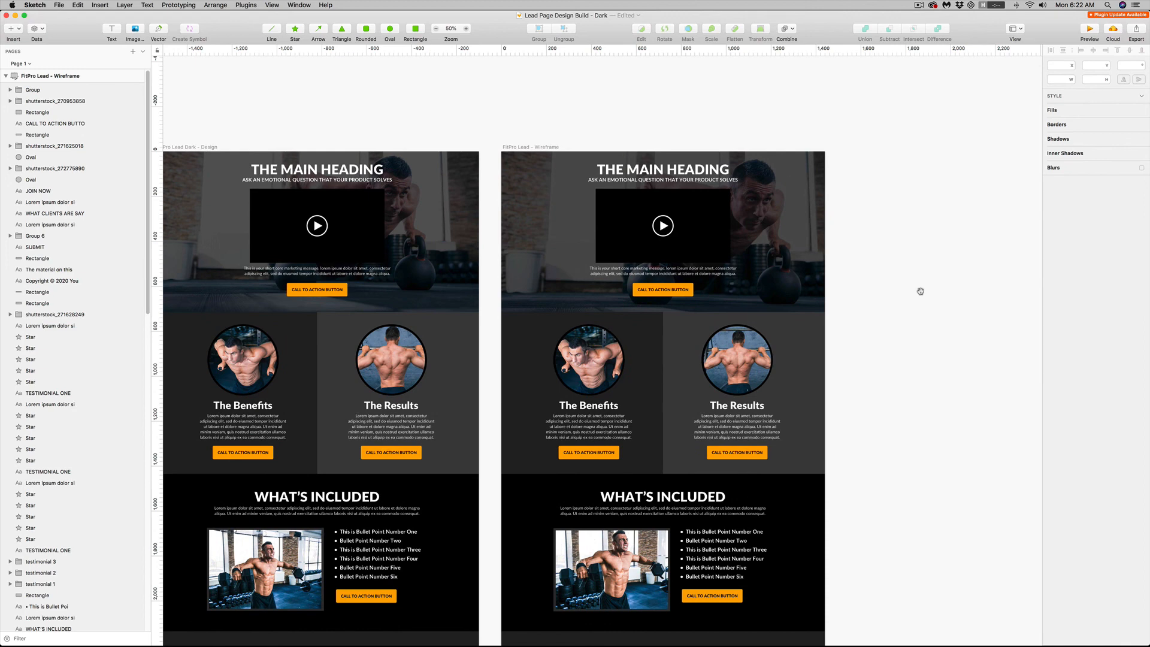
scroll(906, 316, "down", 10)
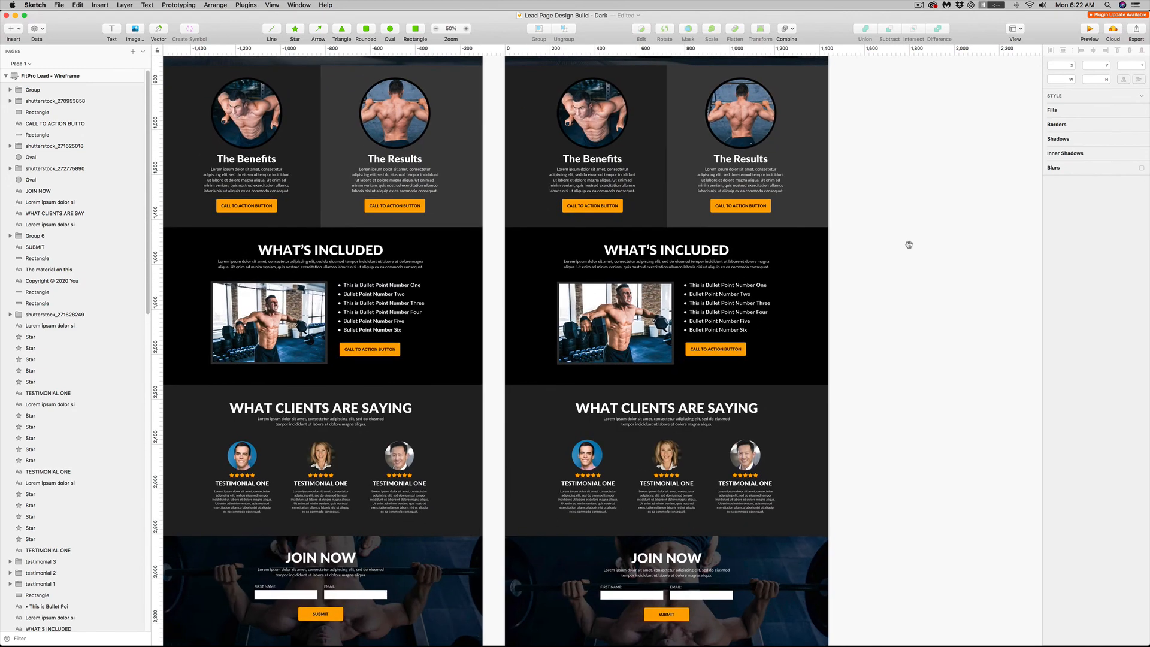
left_click_drag(908, 244, 922, 403)
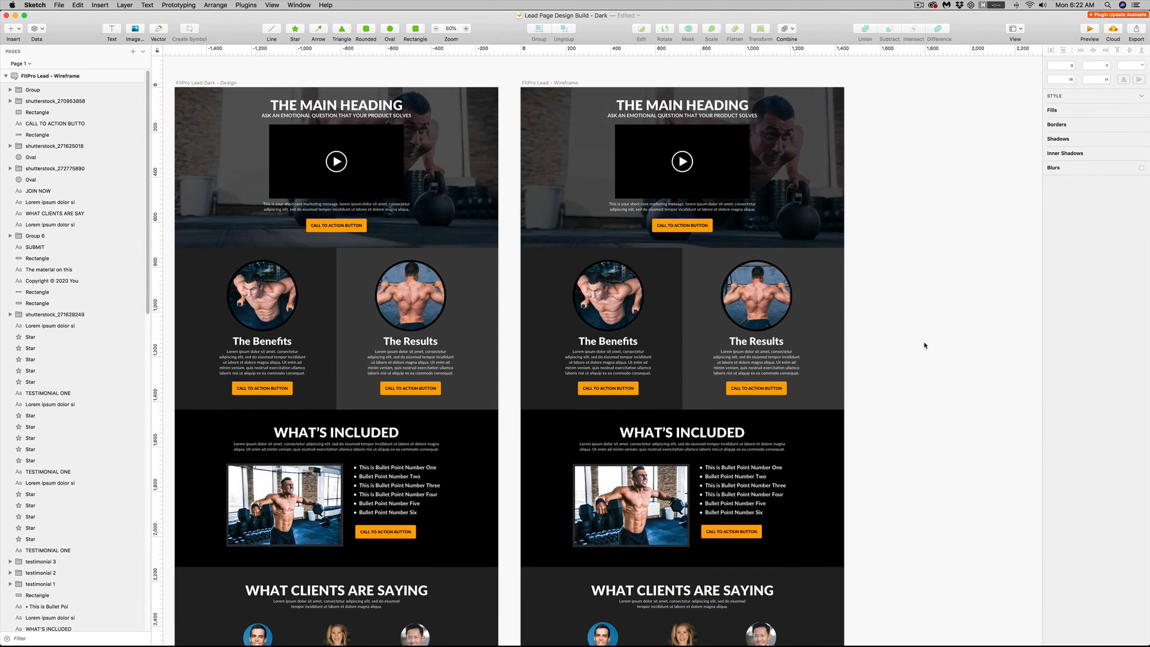